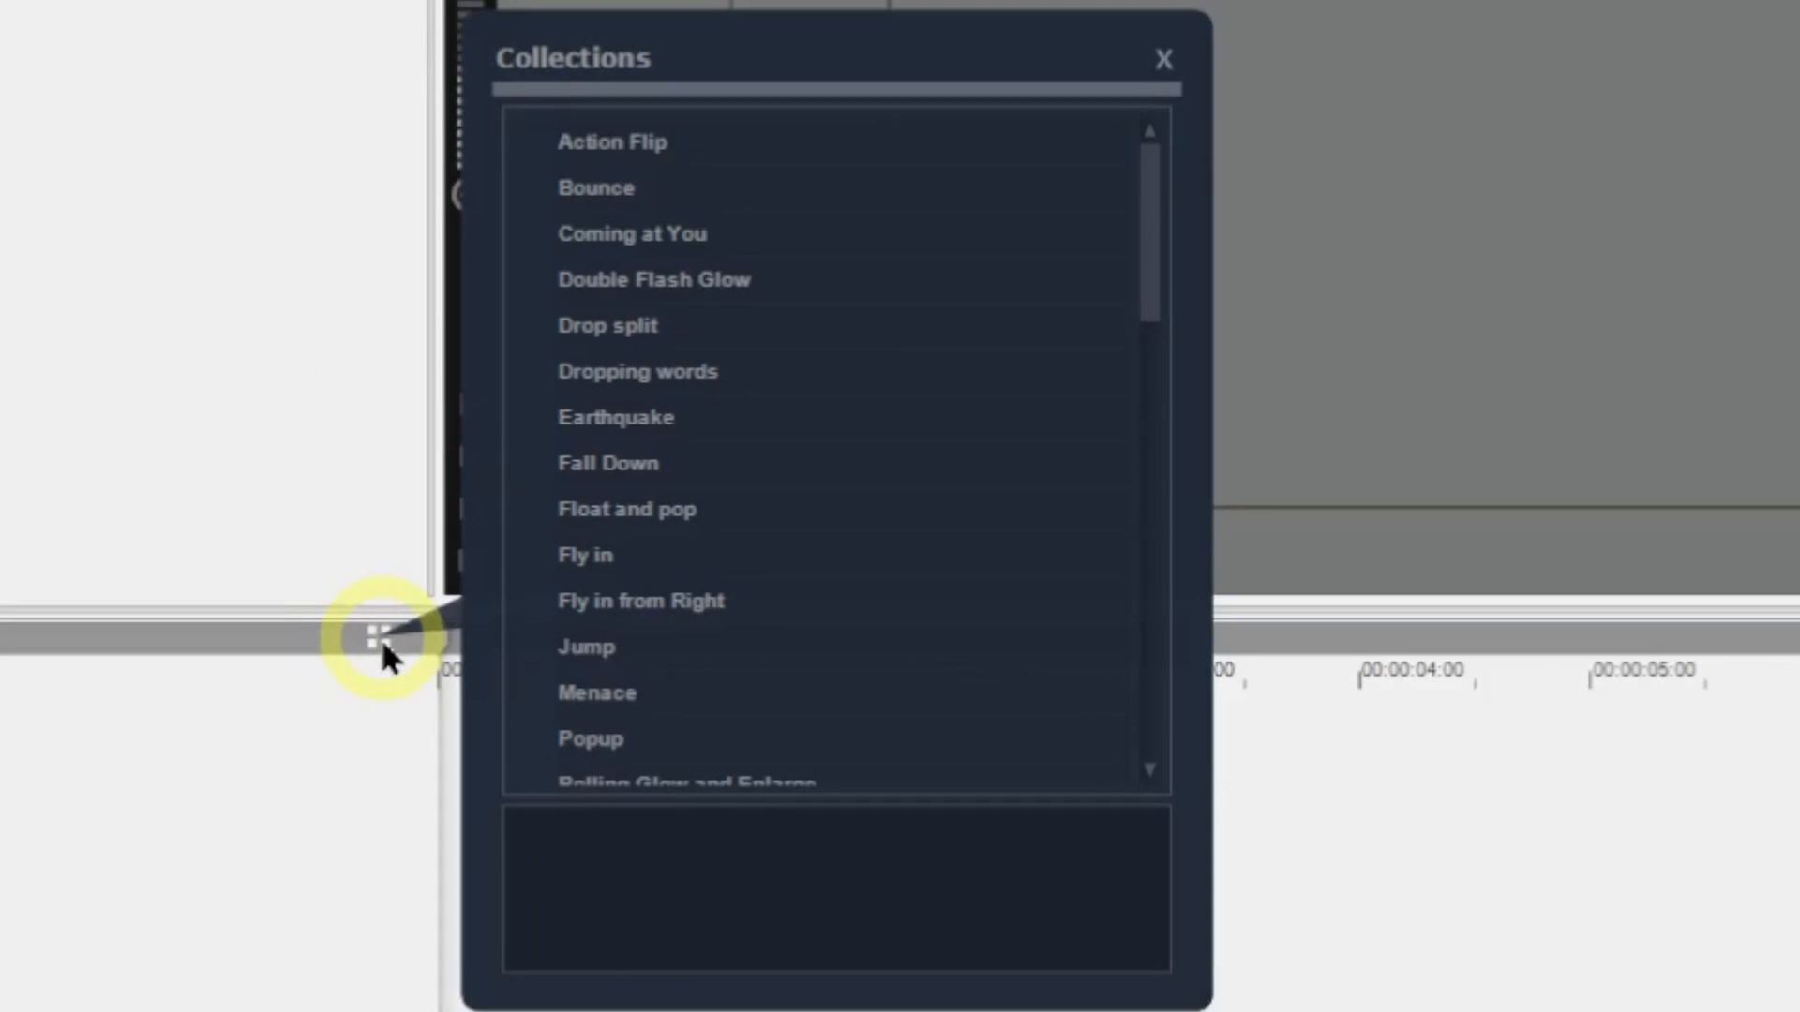
- Add the Slide Left animated text from the Collections list to the title
{"action": "scroll", "coordinate": [733, 514], "scroll_direction": "down", "scroll_amount": 1}
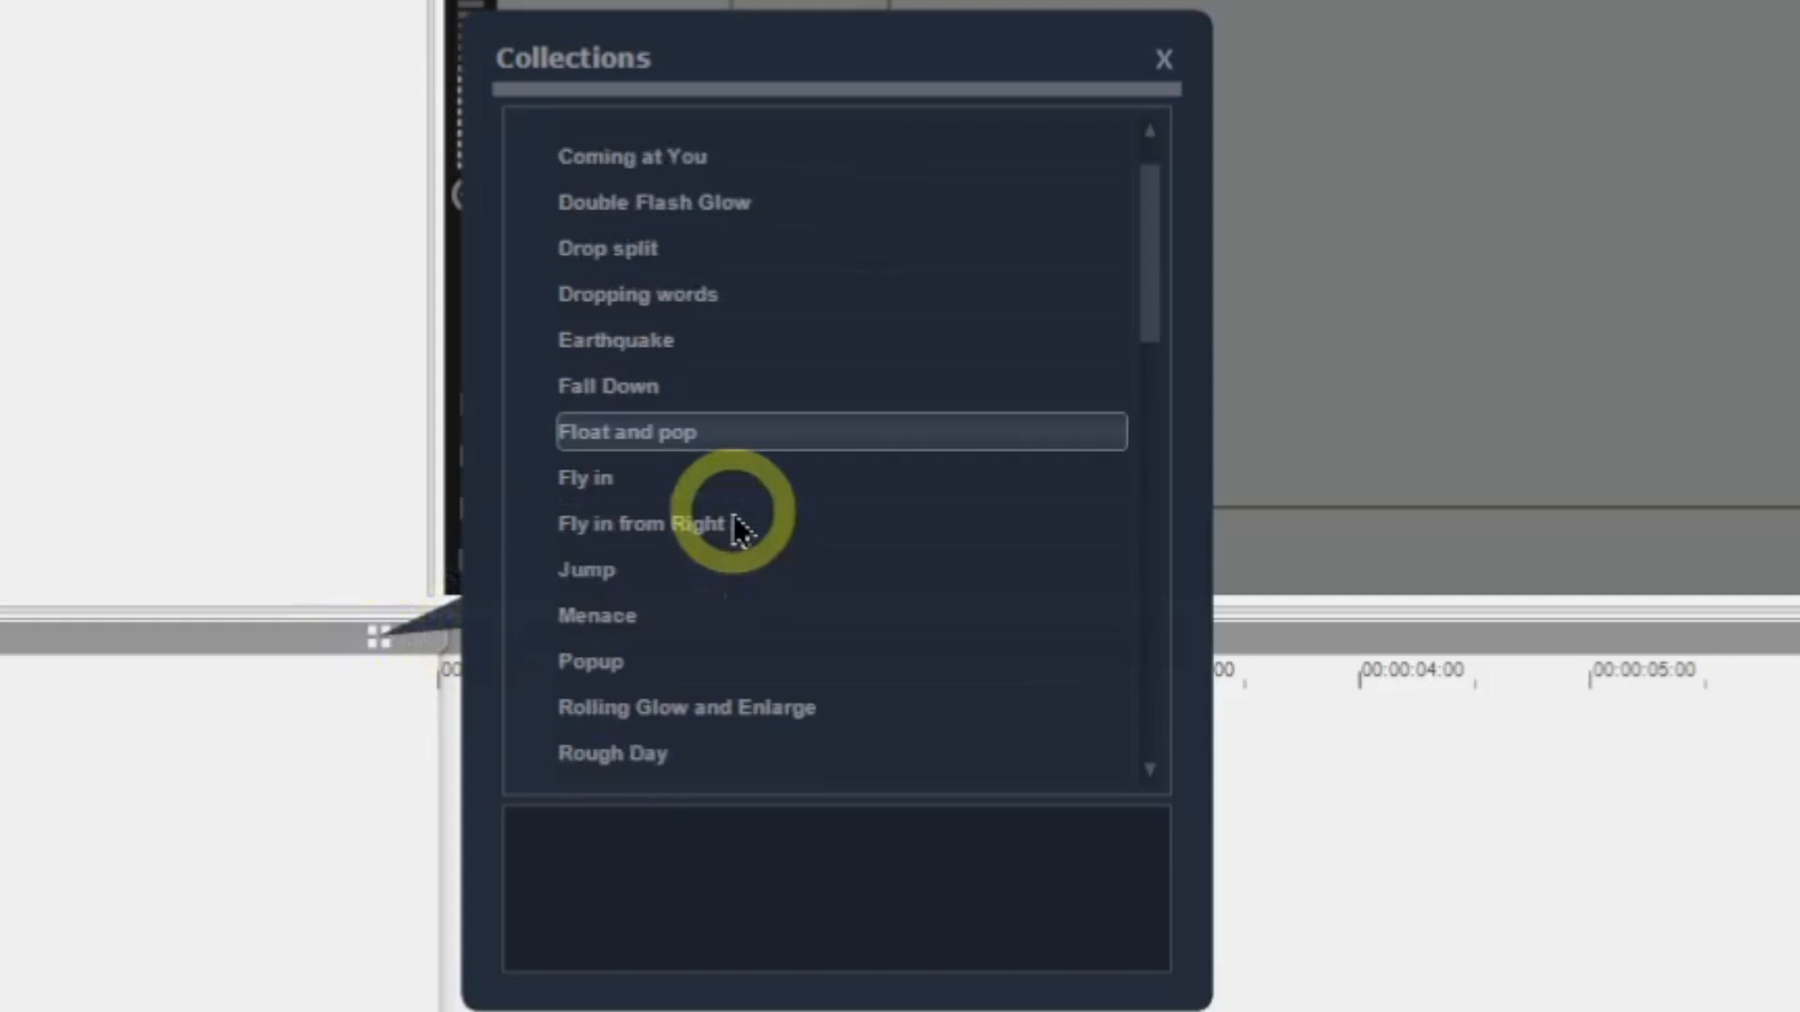
{"action": "scroll", "coordinate": [735, 528], "scroll_direction": "down", "scroll_amount": 1}
{"action": "scroll", "coordinate": [736, 527], "scroll_direction": "down", "scroll_amount": 1}
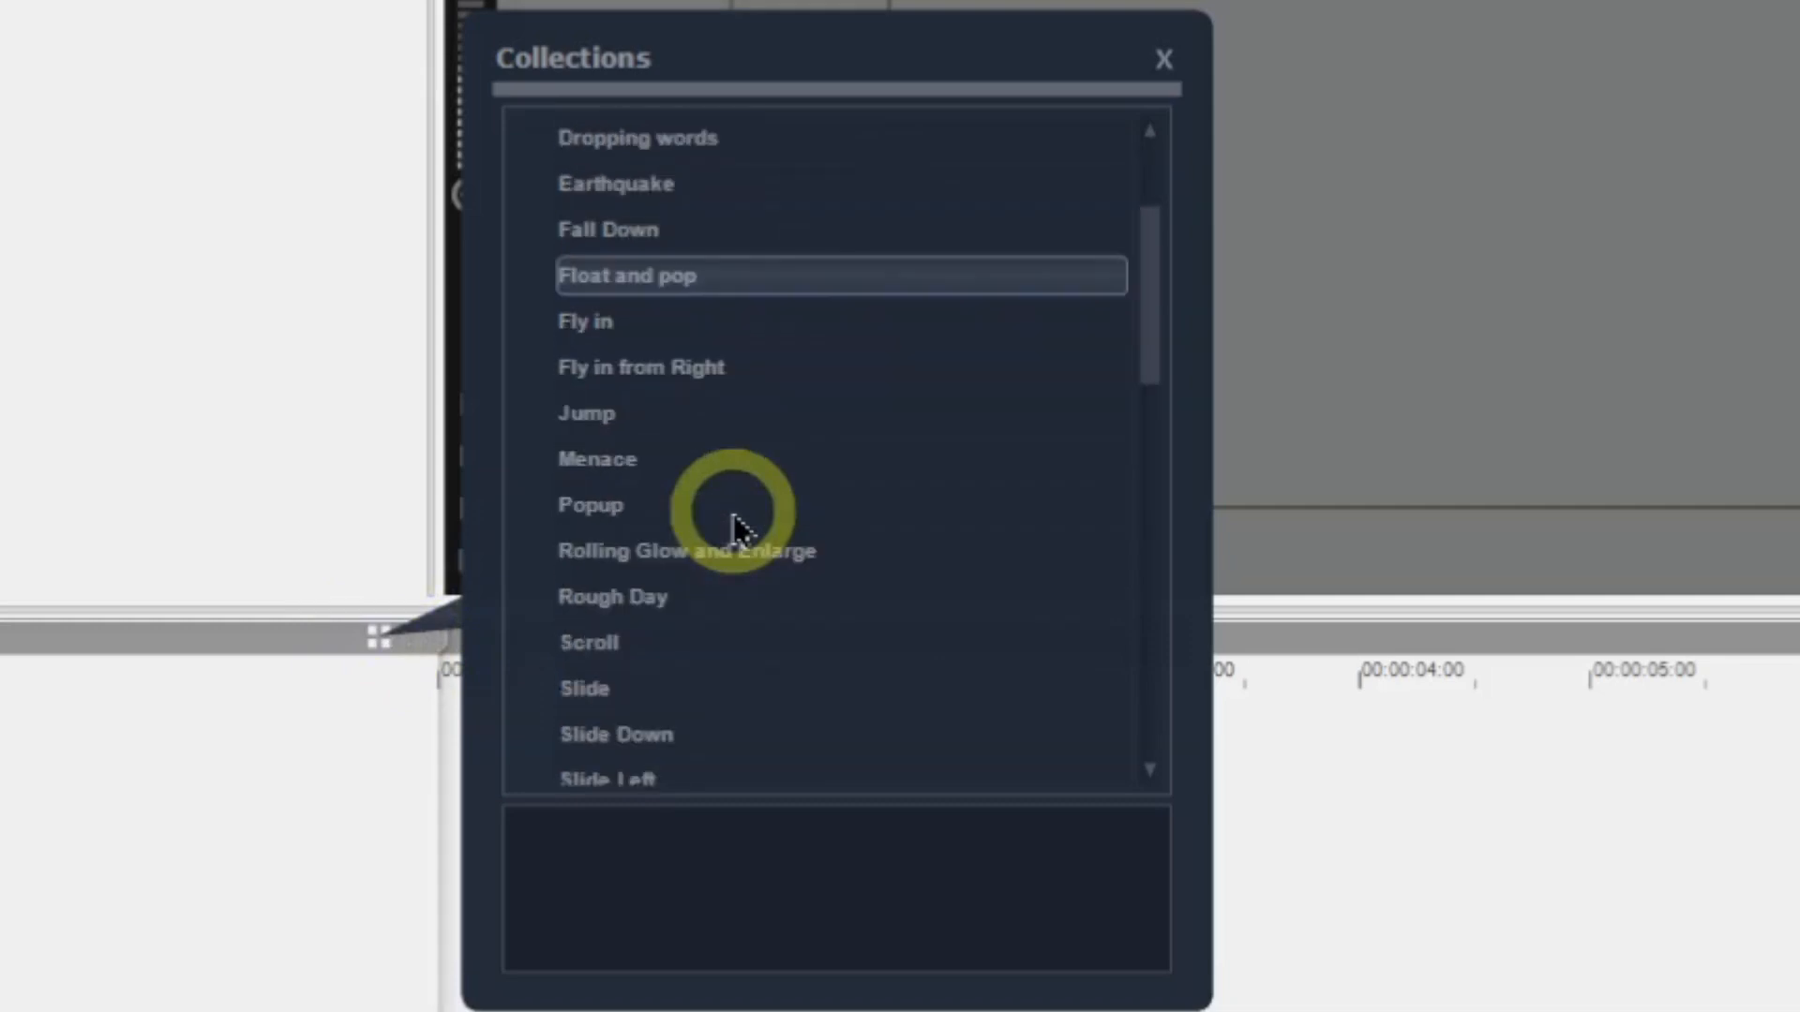
{"action": "scroll", "coordinate": [736, 525], "scroll_direction": "down", "scroll_amount": 2}
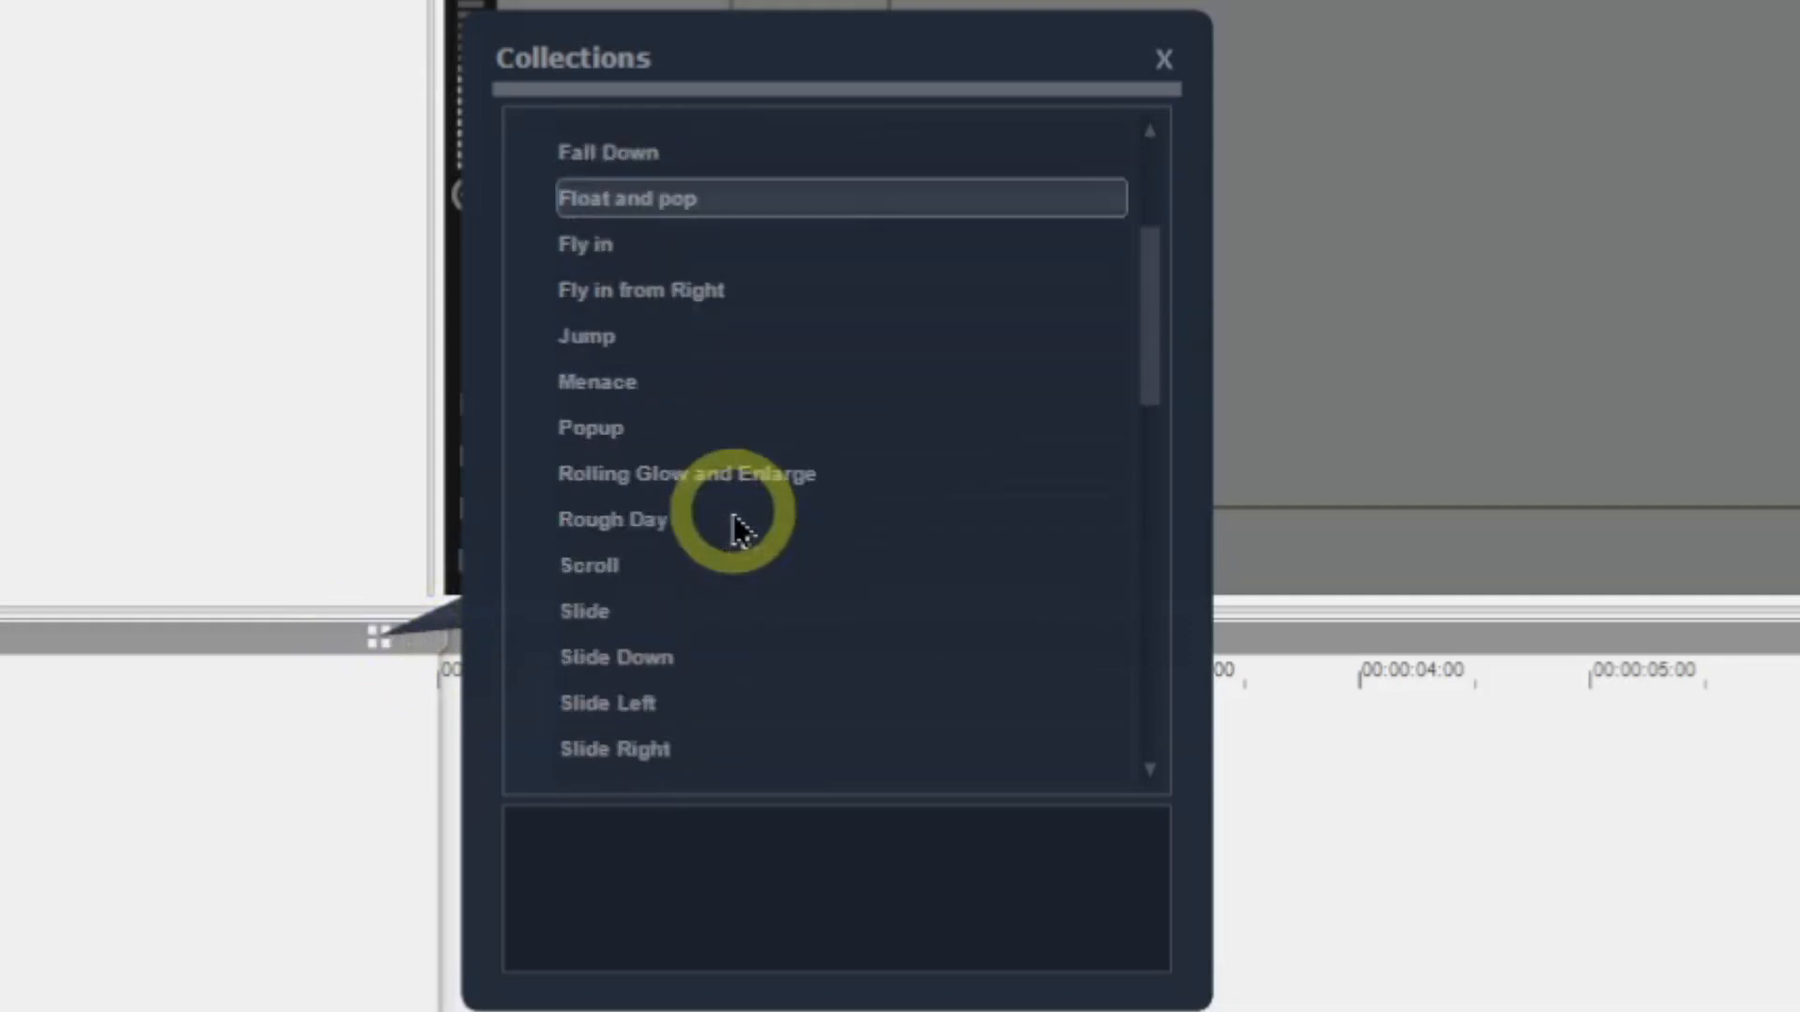
{"action": "double_click", "coordinate": [644, 715]}
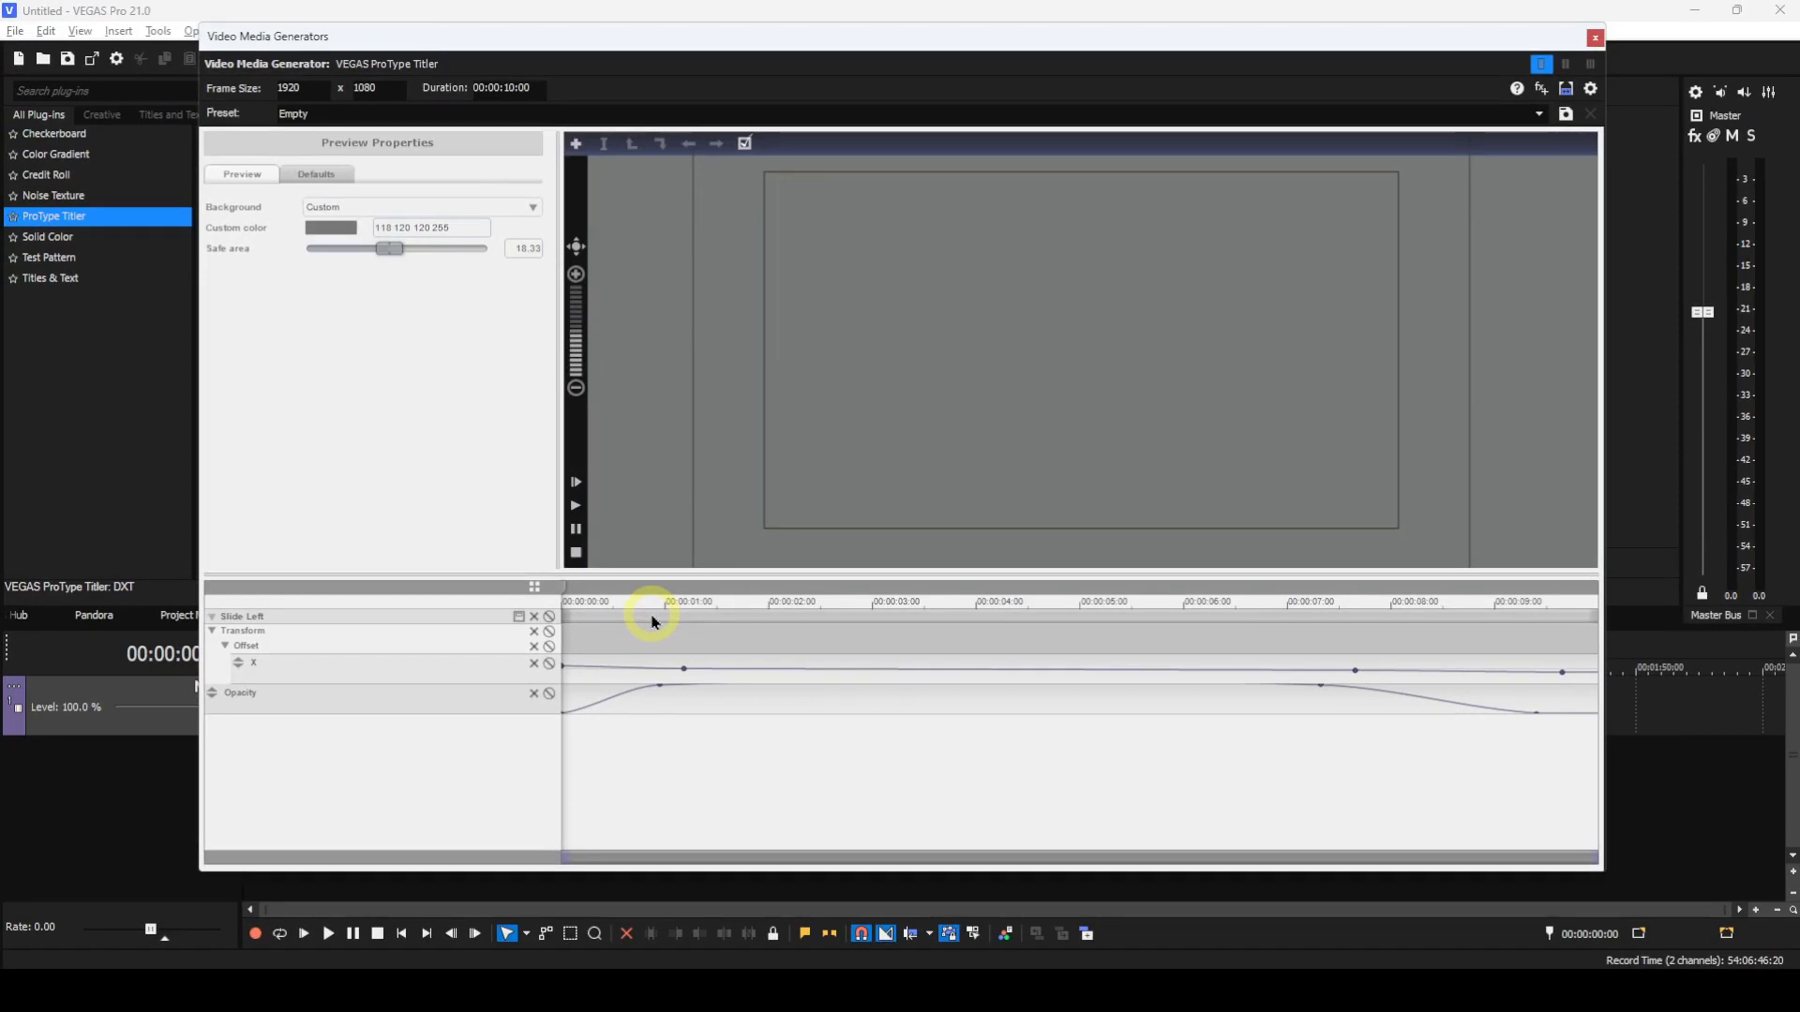
- Replace the Slide Left placeholder text with "A statue of Richard the Lionheart"
{"action": "left_click", "coordinate": [865, 591]}
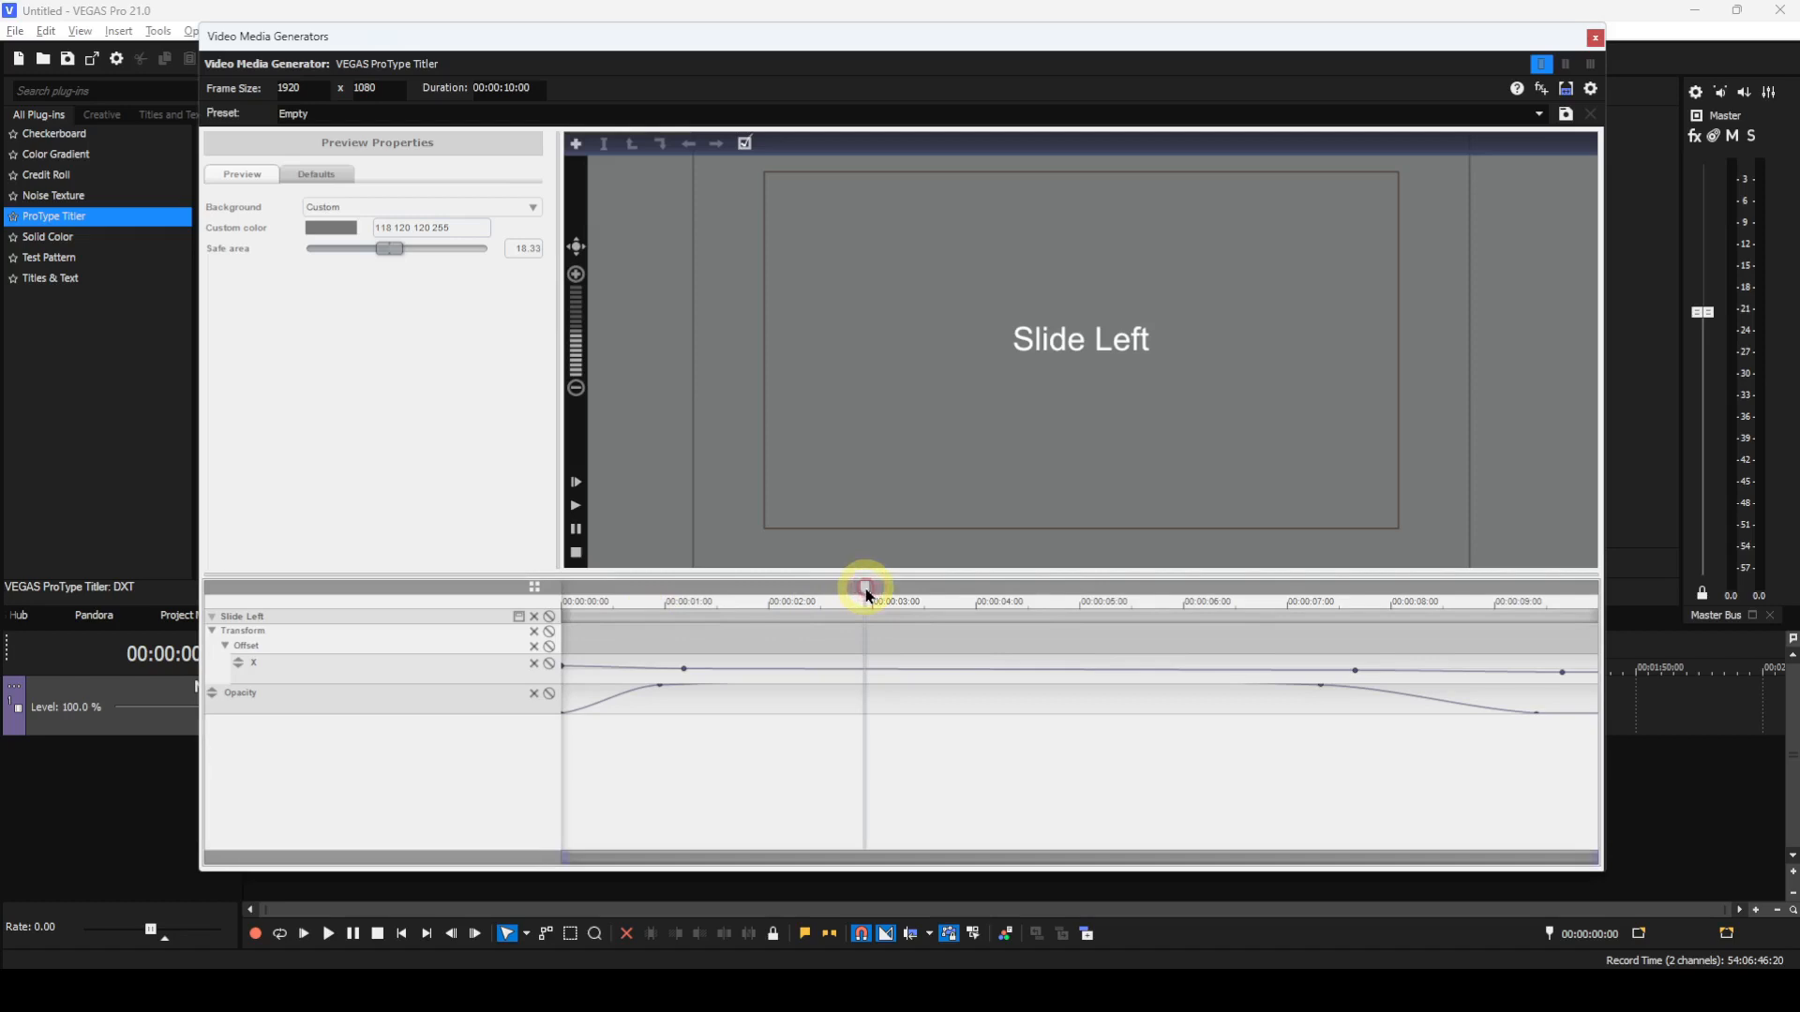
{"action": "left_click", "coordinate": [1066, 356]}
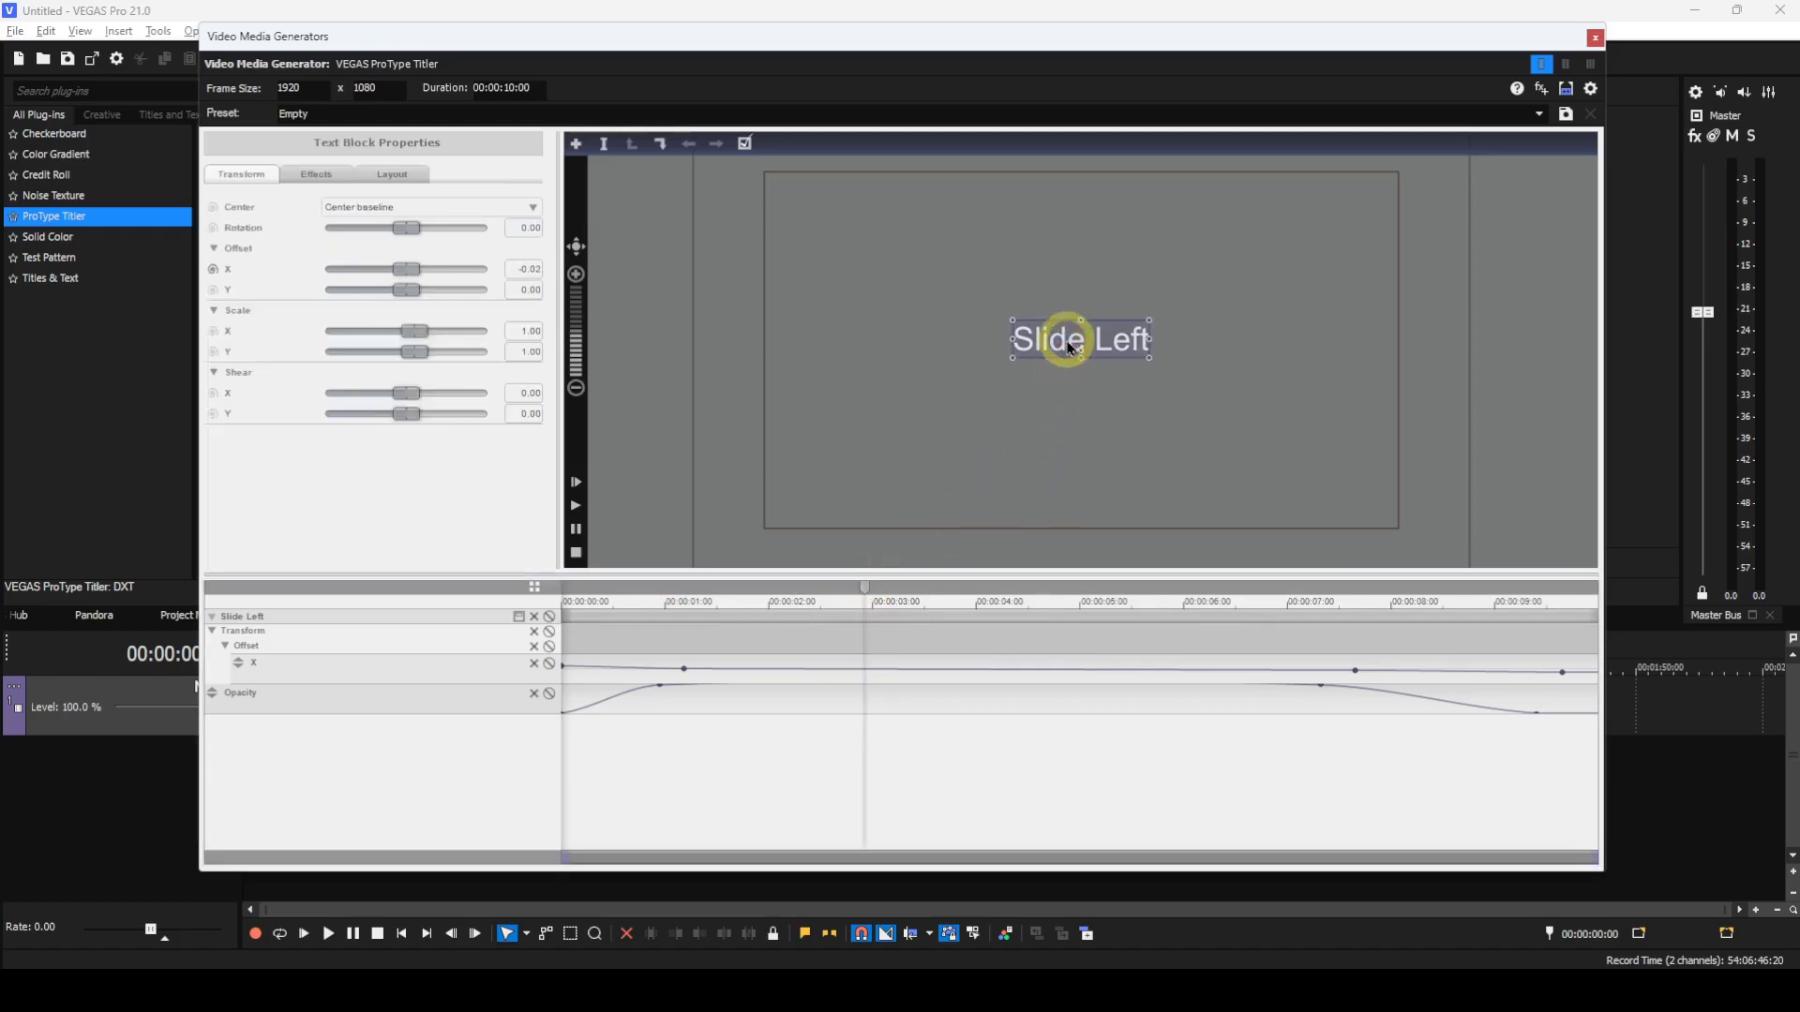
{"action": "left_click", "coordinate": [1070, 347]}
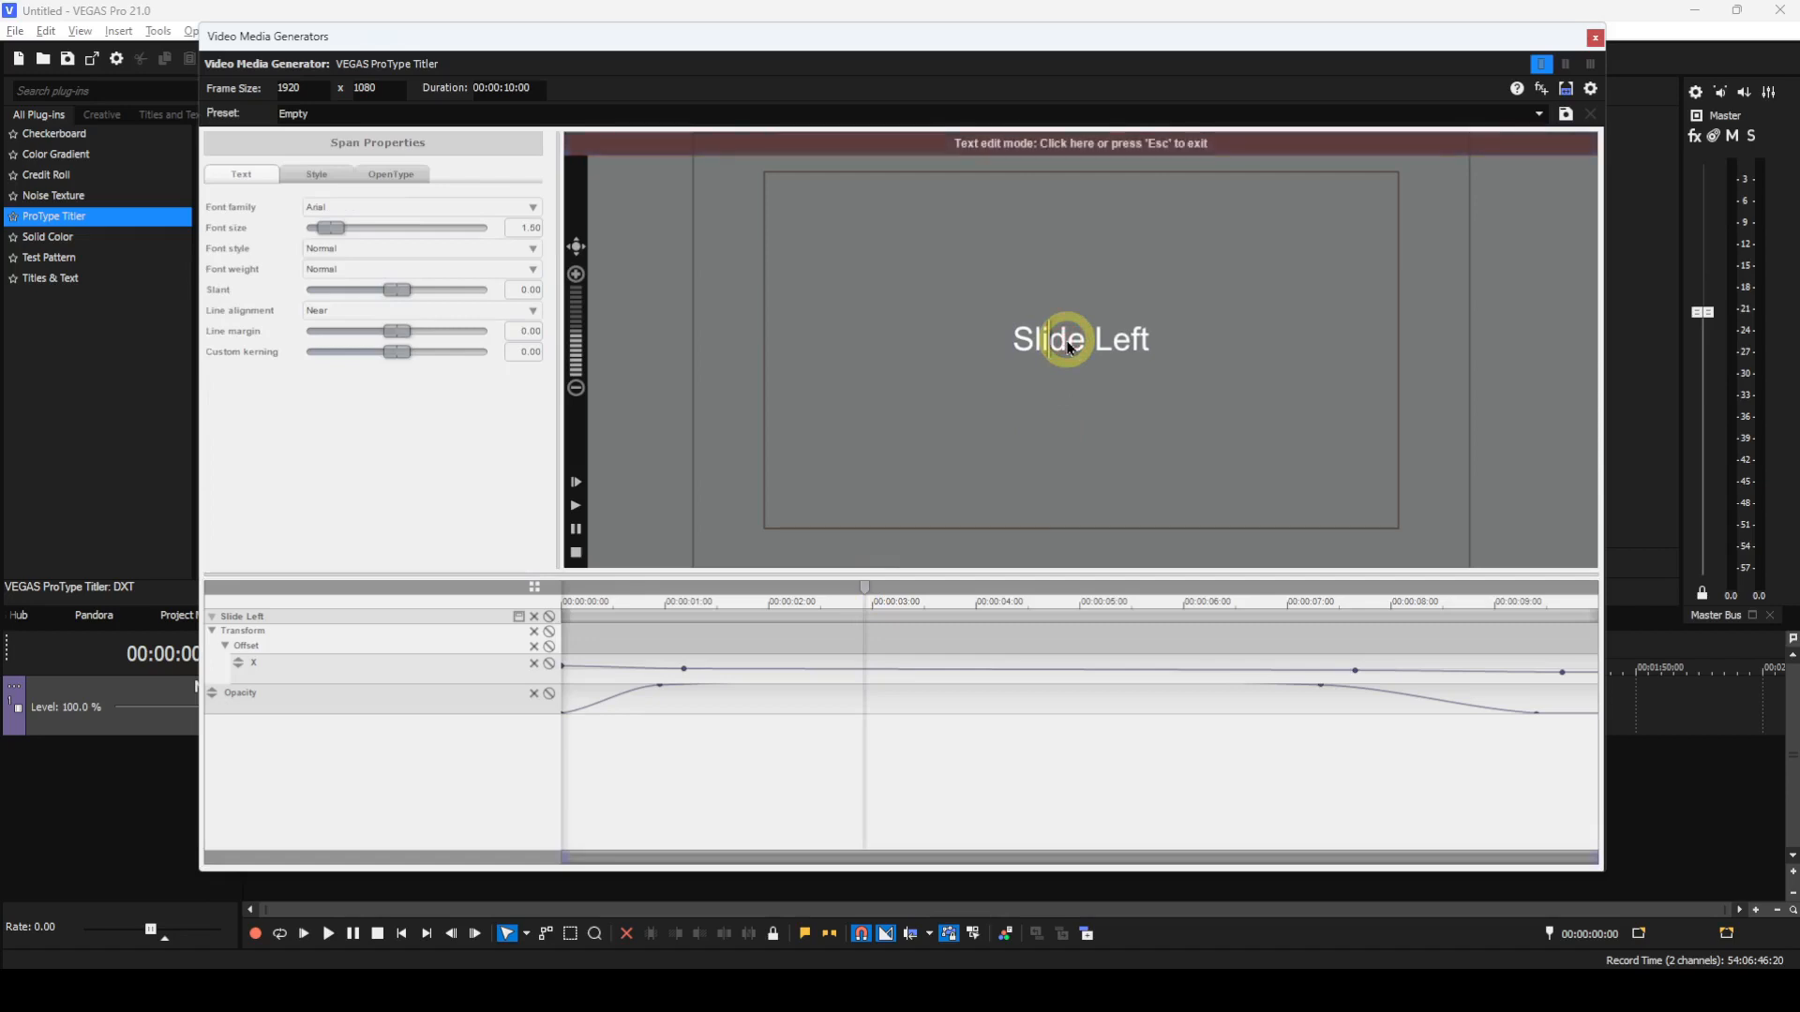
{"action": "key", "text": "ctrl+a"}
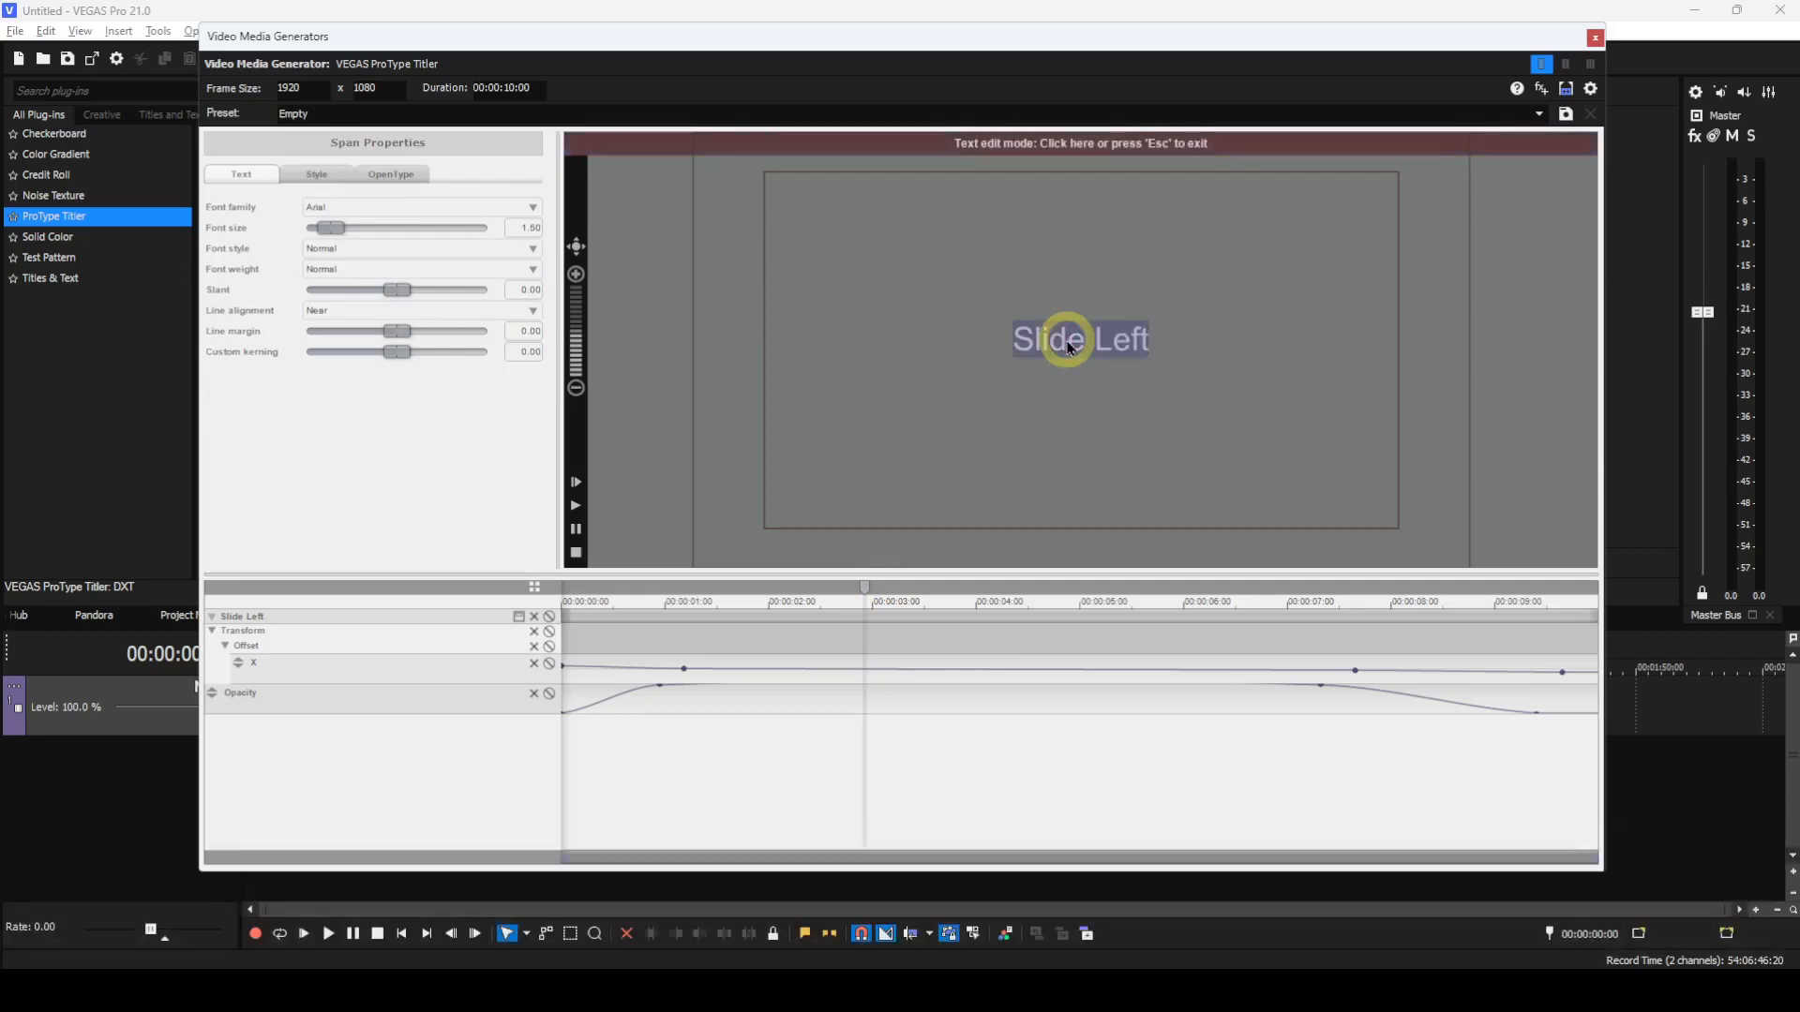
{"action": "type", "text": "A s"}
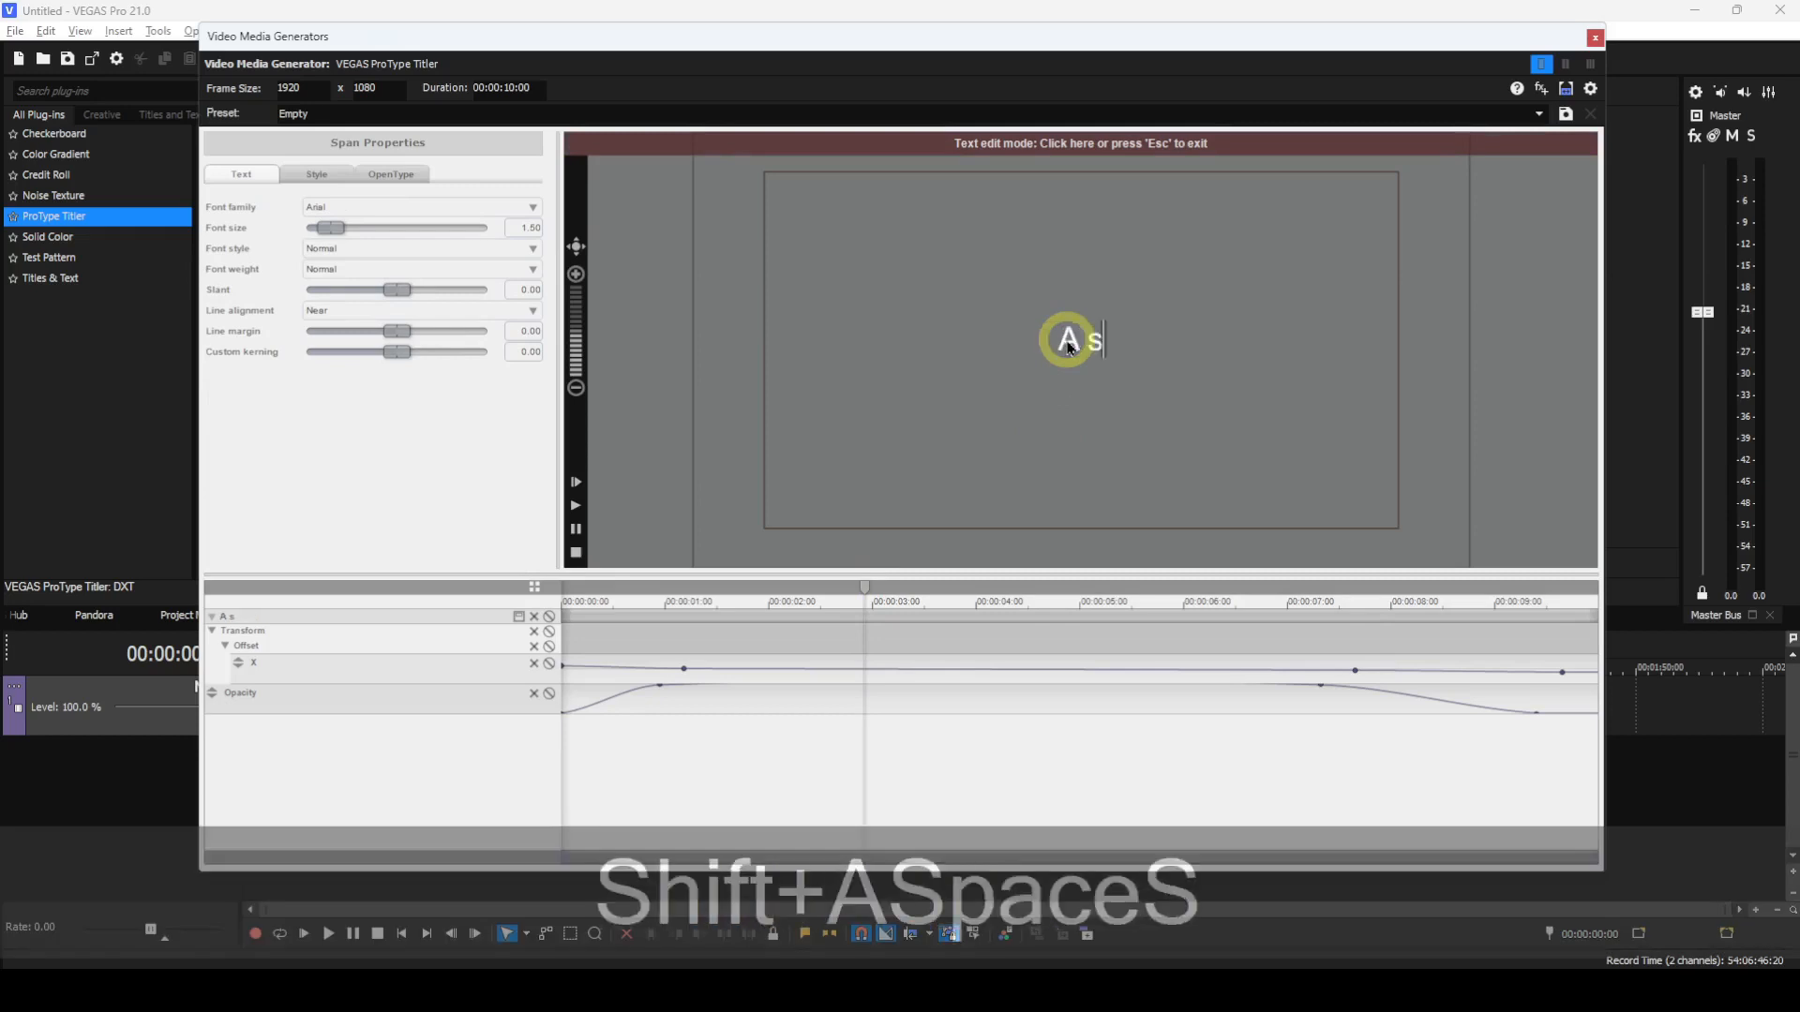
{"action": "type", "text": "tatue "}
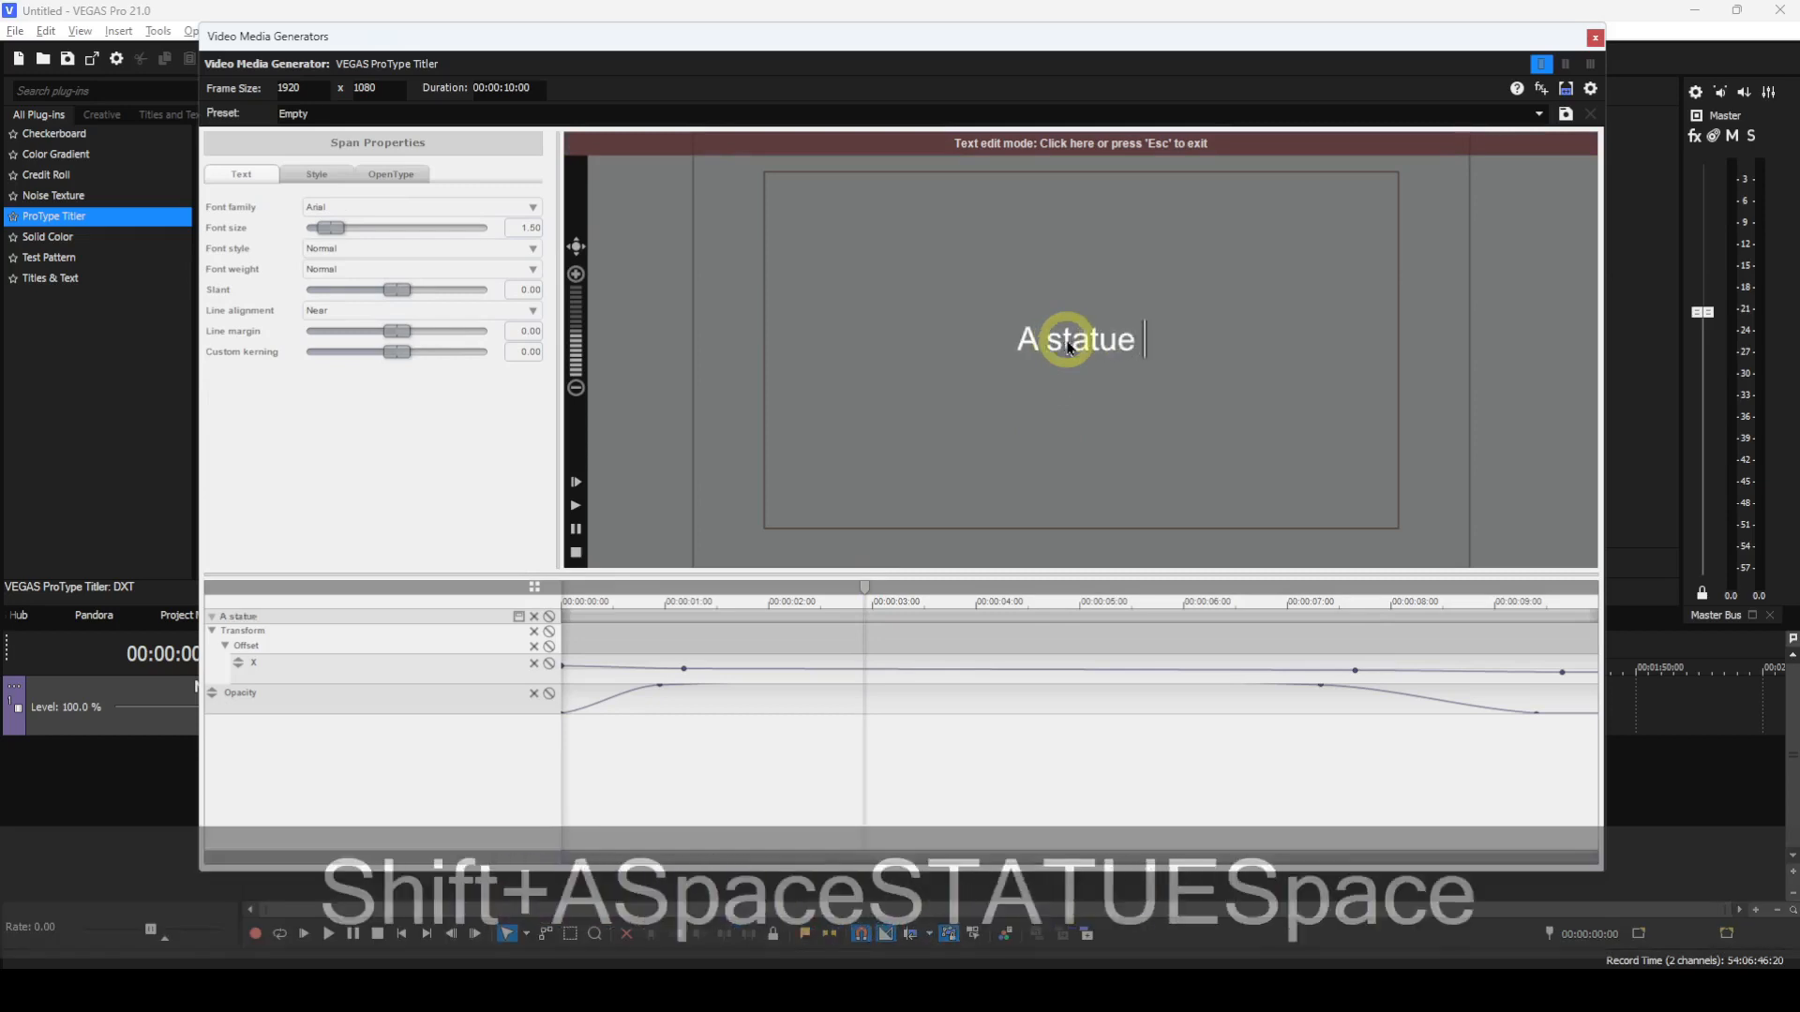
{"action": "type", "text": "of R"}
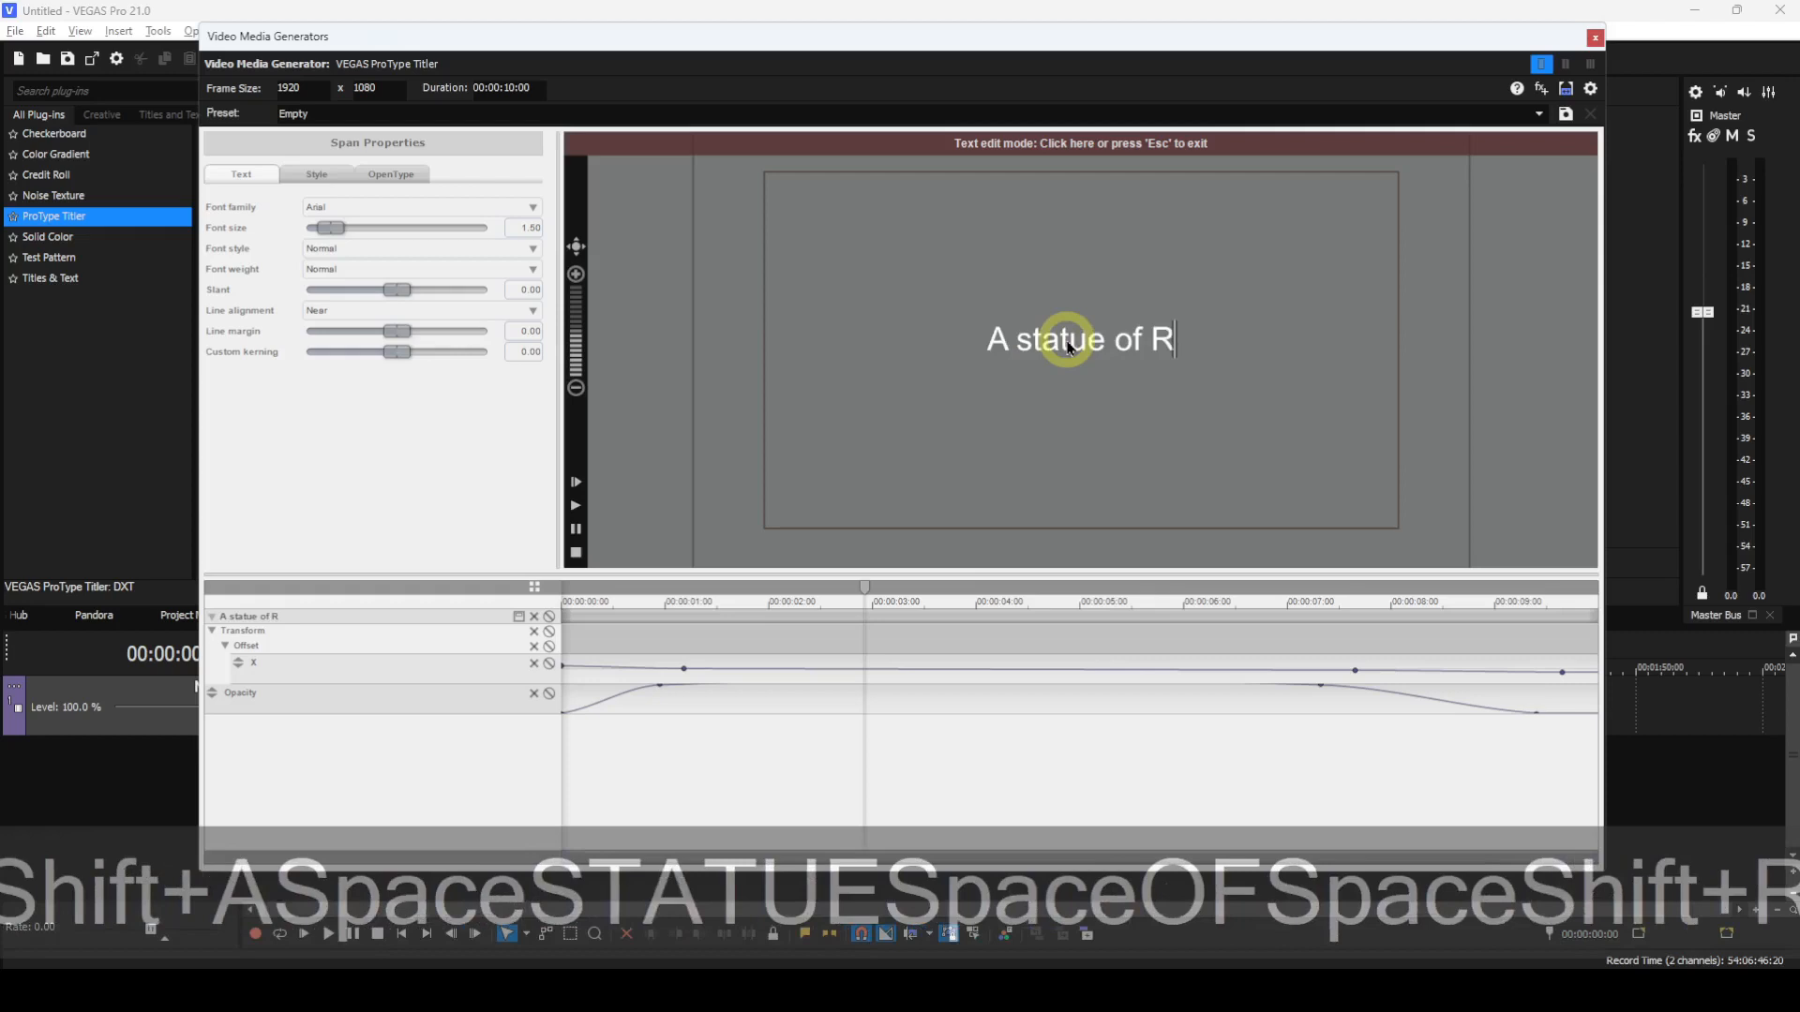
{"action": "type", "text": "ichard"}
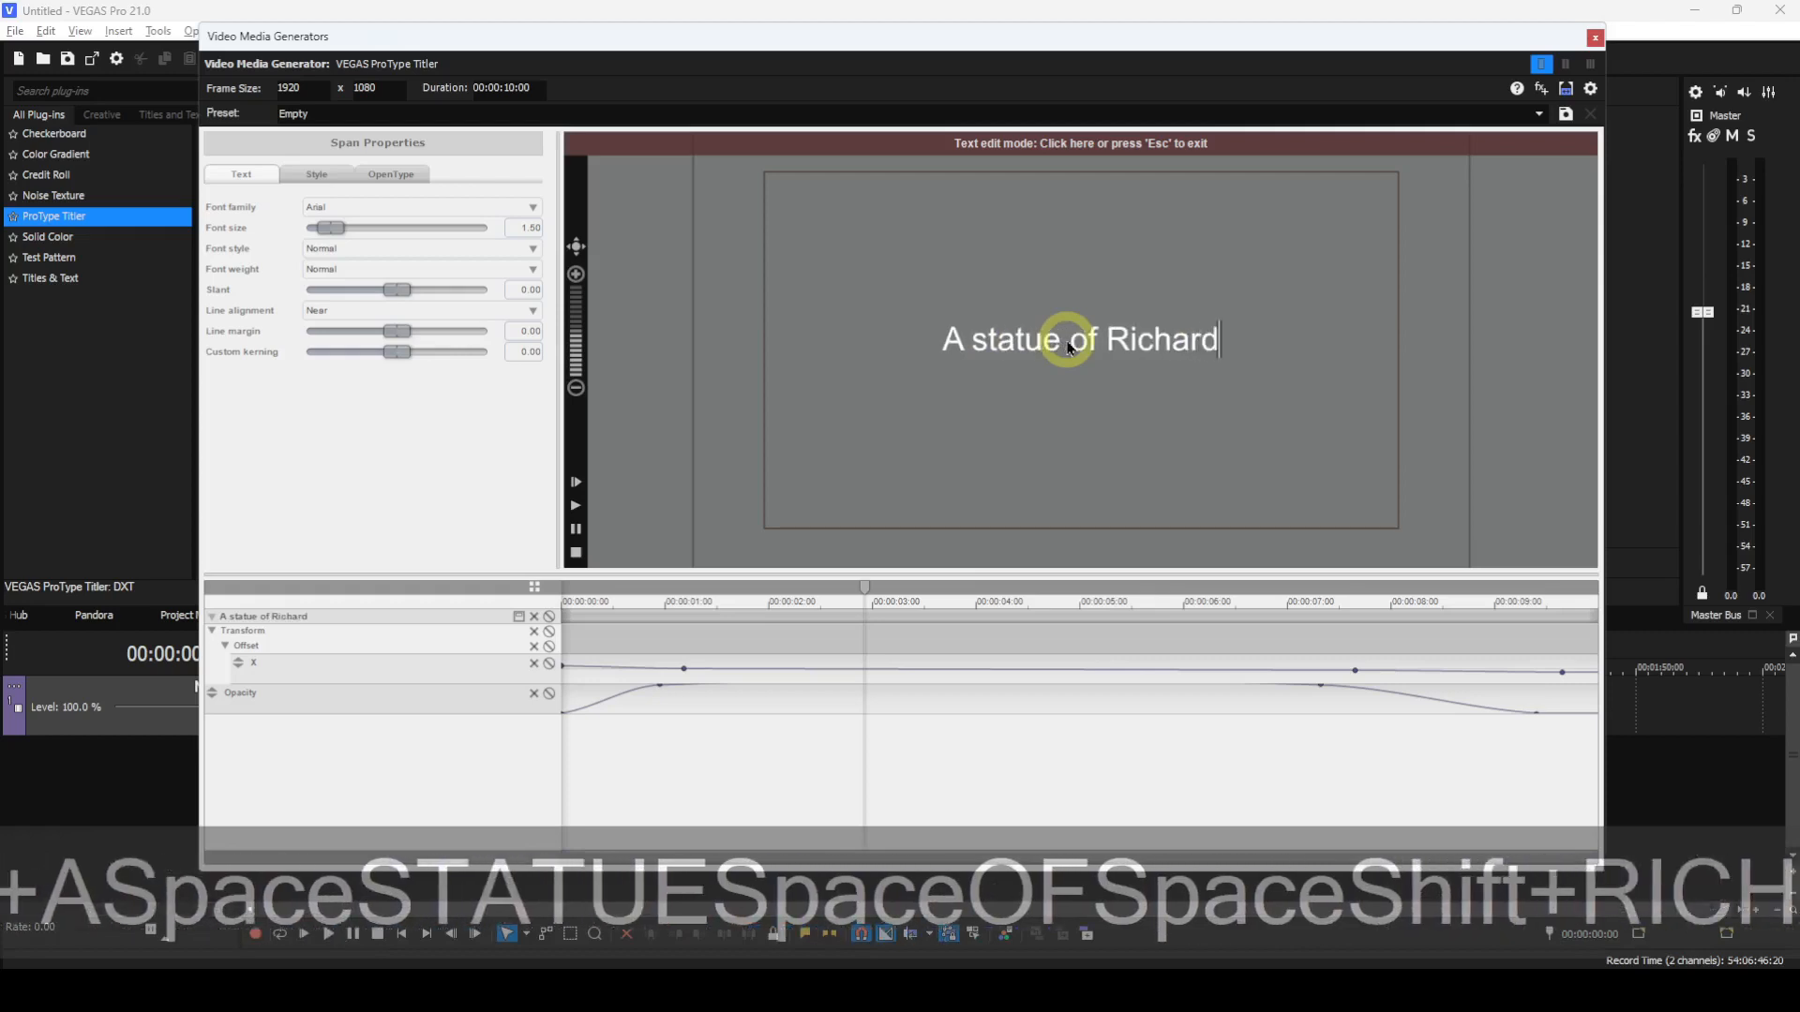
{"action": "type", "text": " the L"}
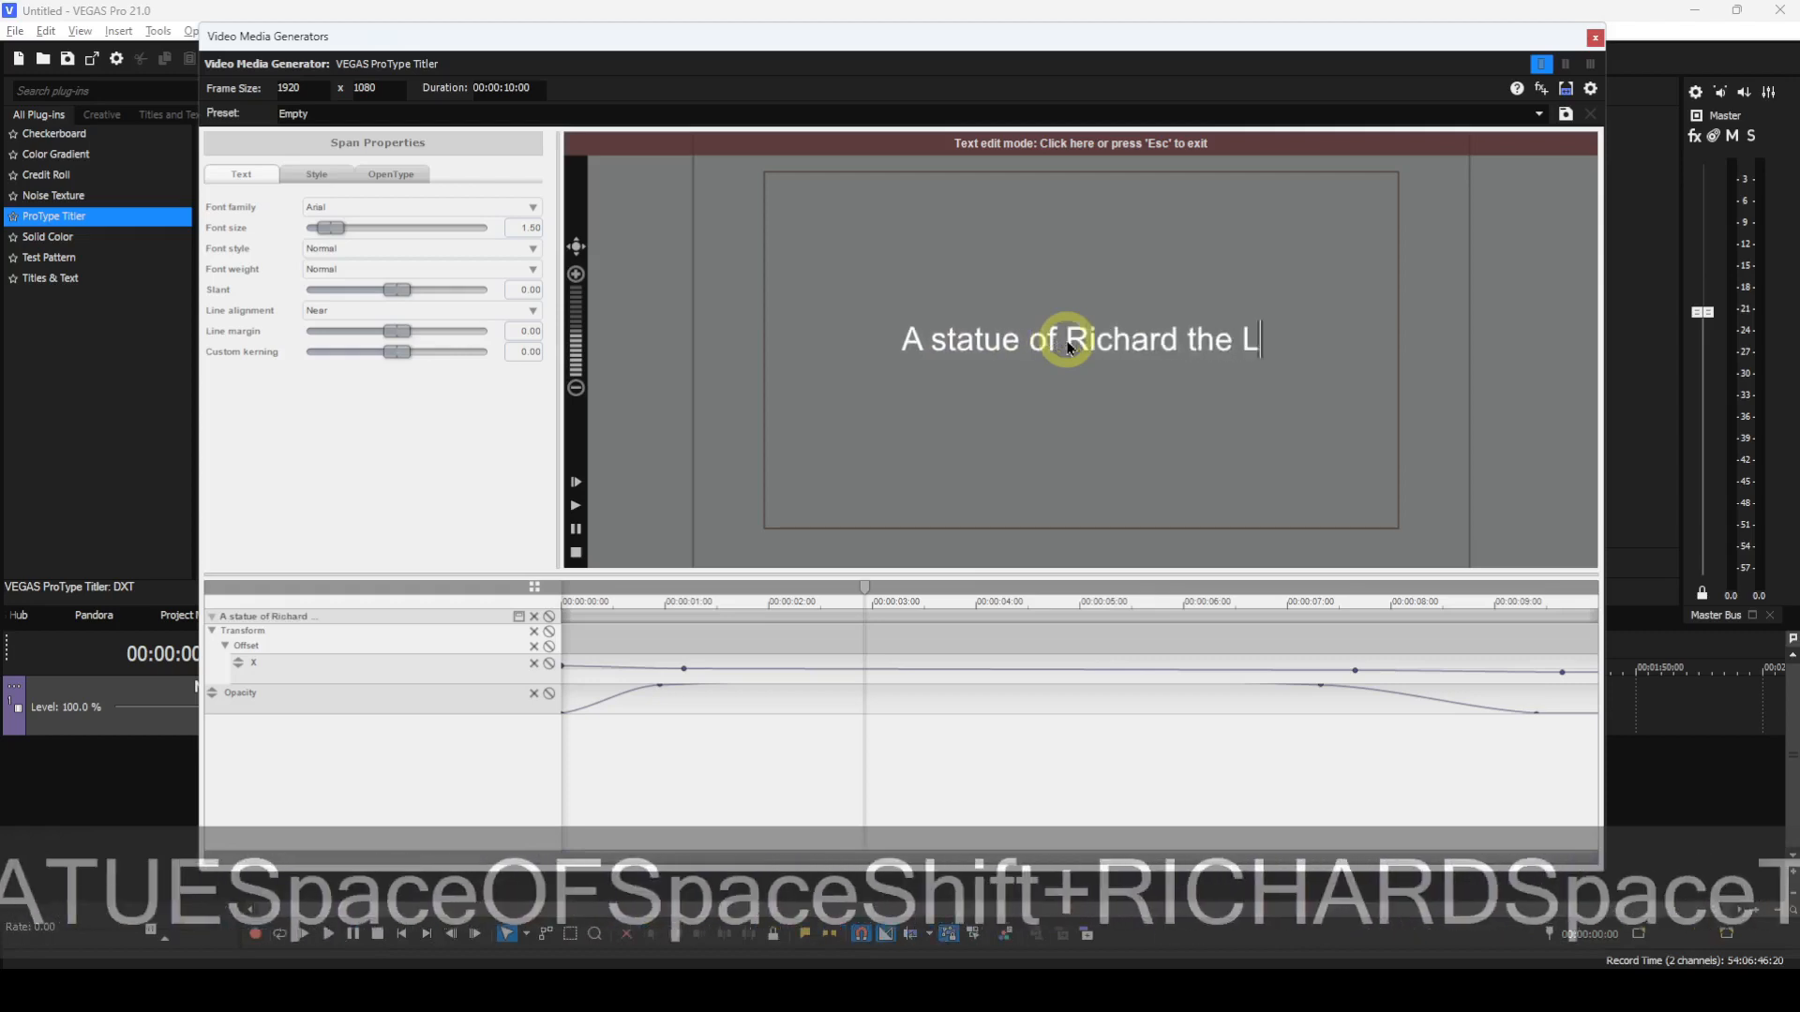
{"action": "type", "text": "ionheart"}
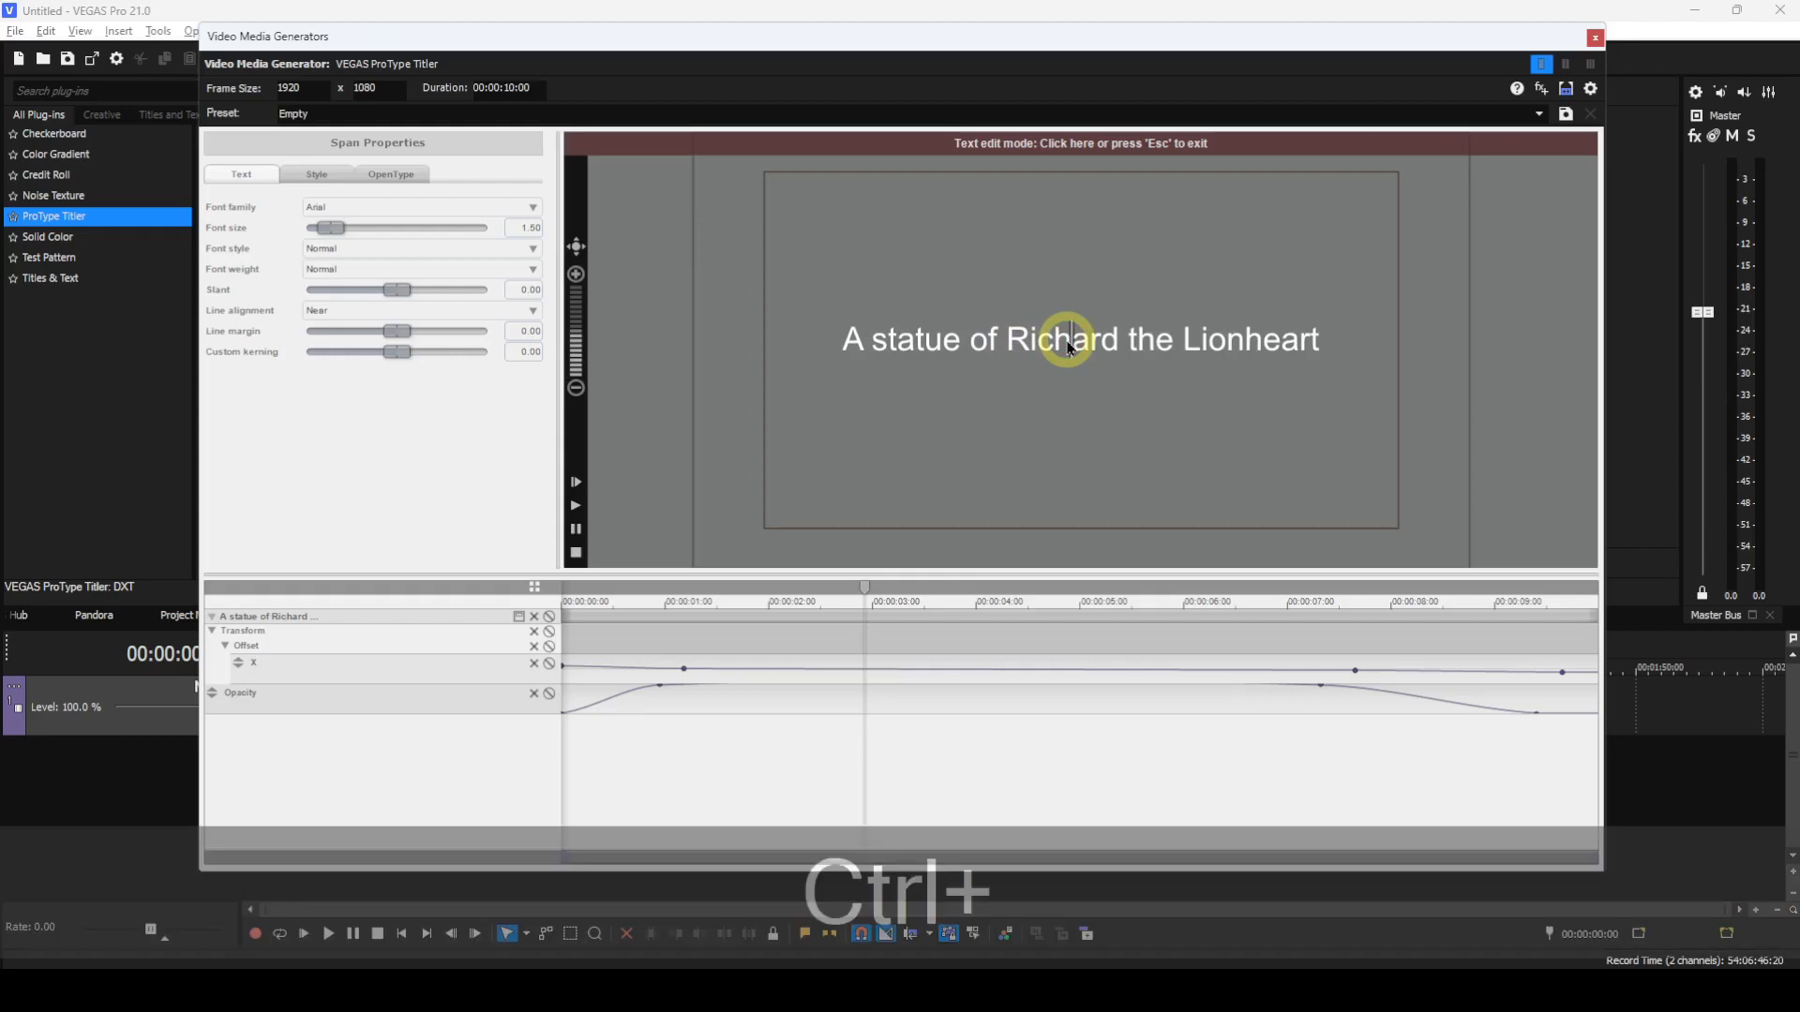
- Set the font size of the whole title text to 1 and leave text edit mode
{"action": "key", "text": "ctrl+a"}
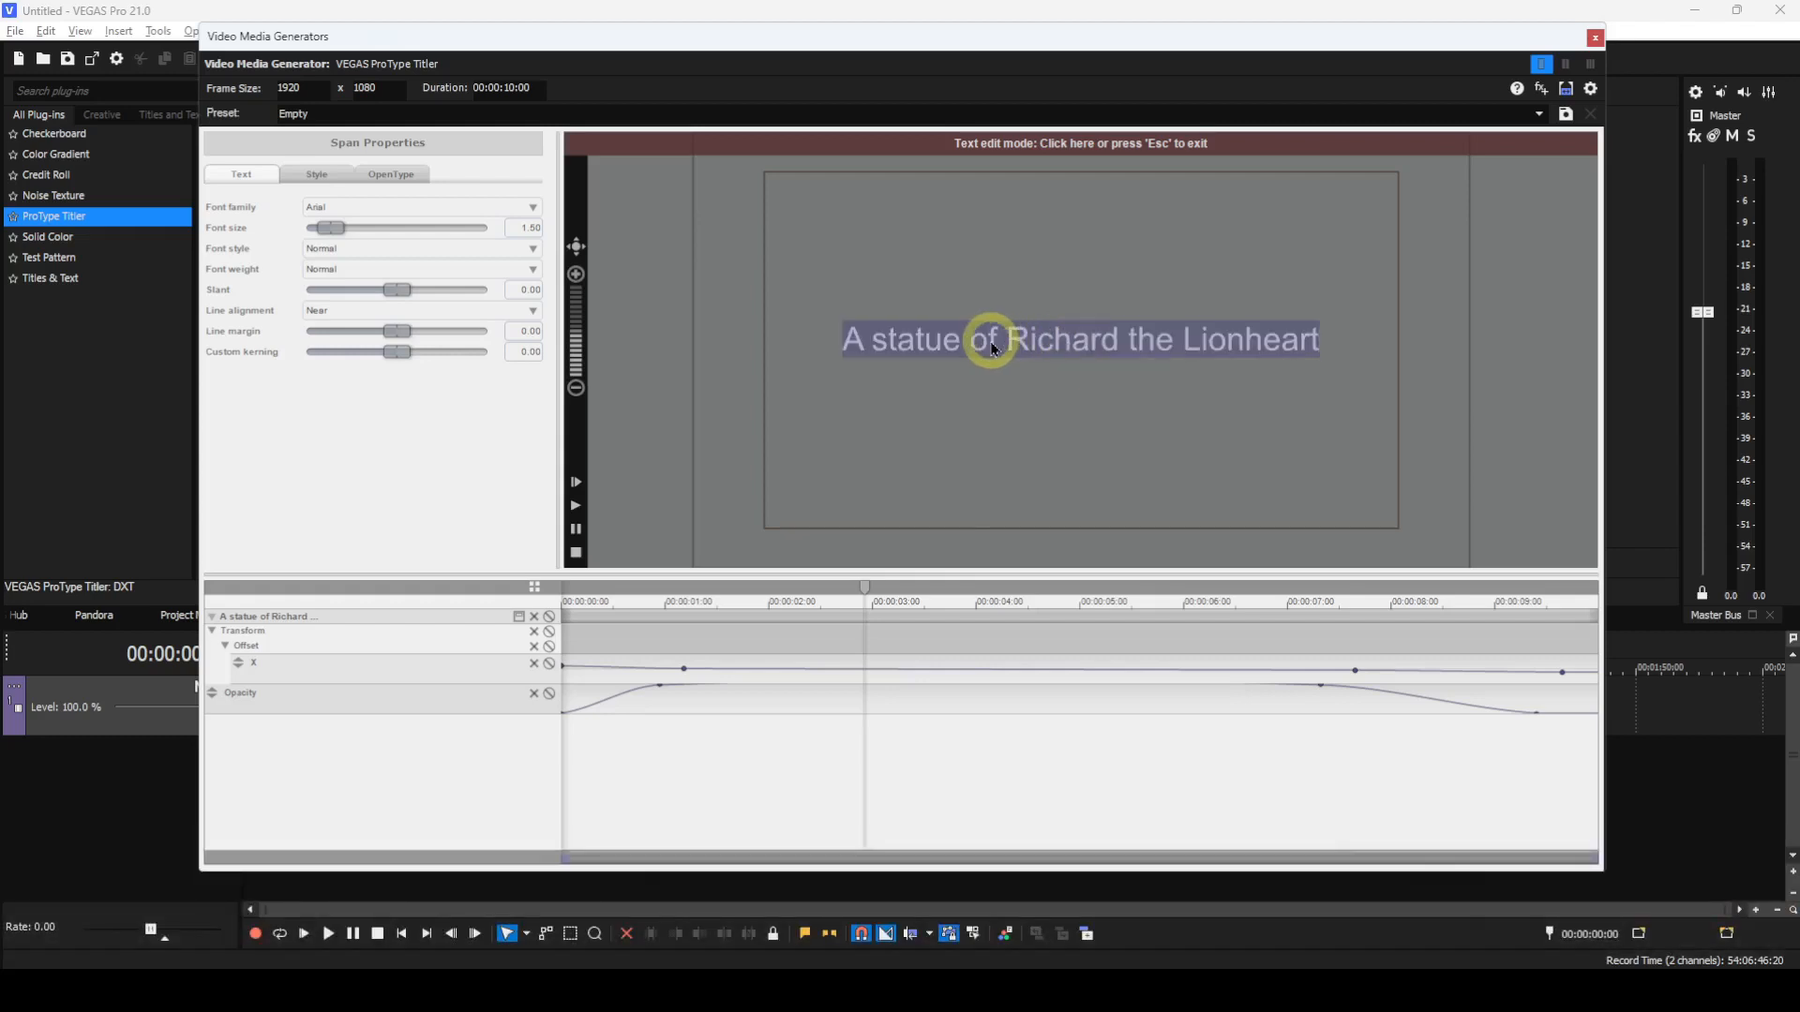
{"action": "left_click", "coordinate": [531, 228]}
{"action": "type", "text": "1"}
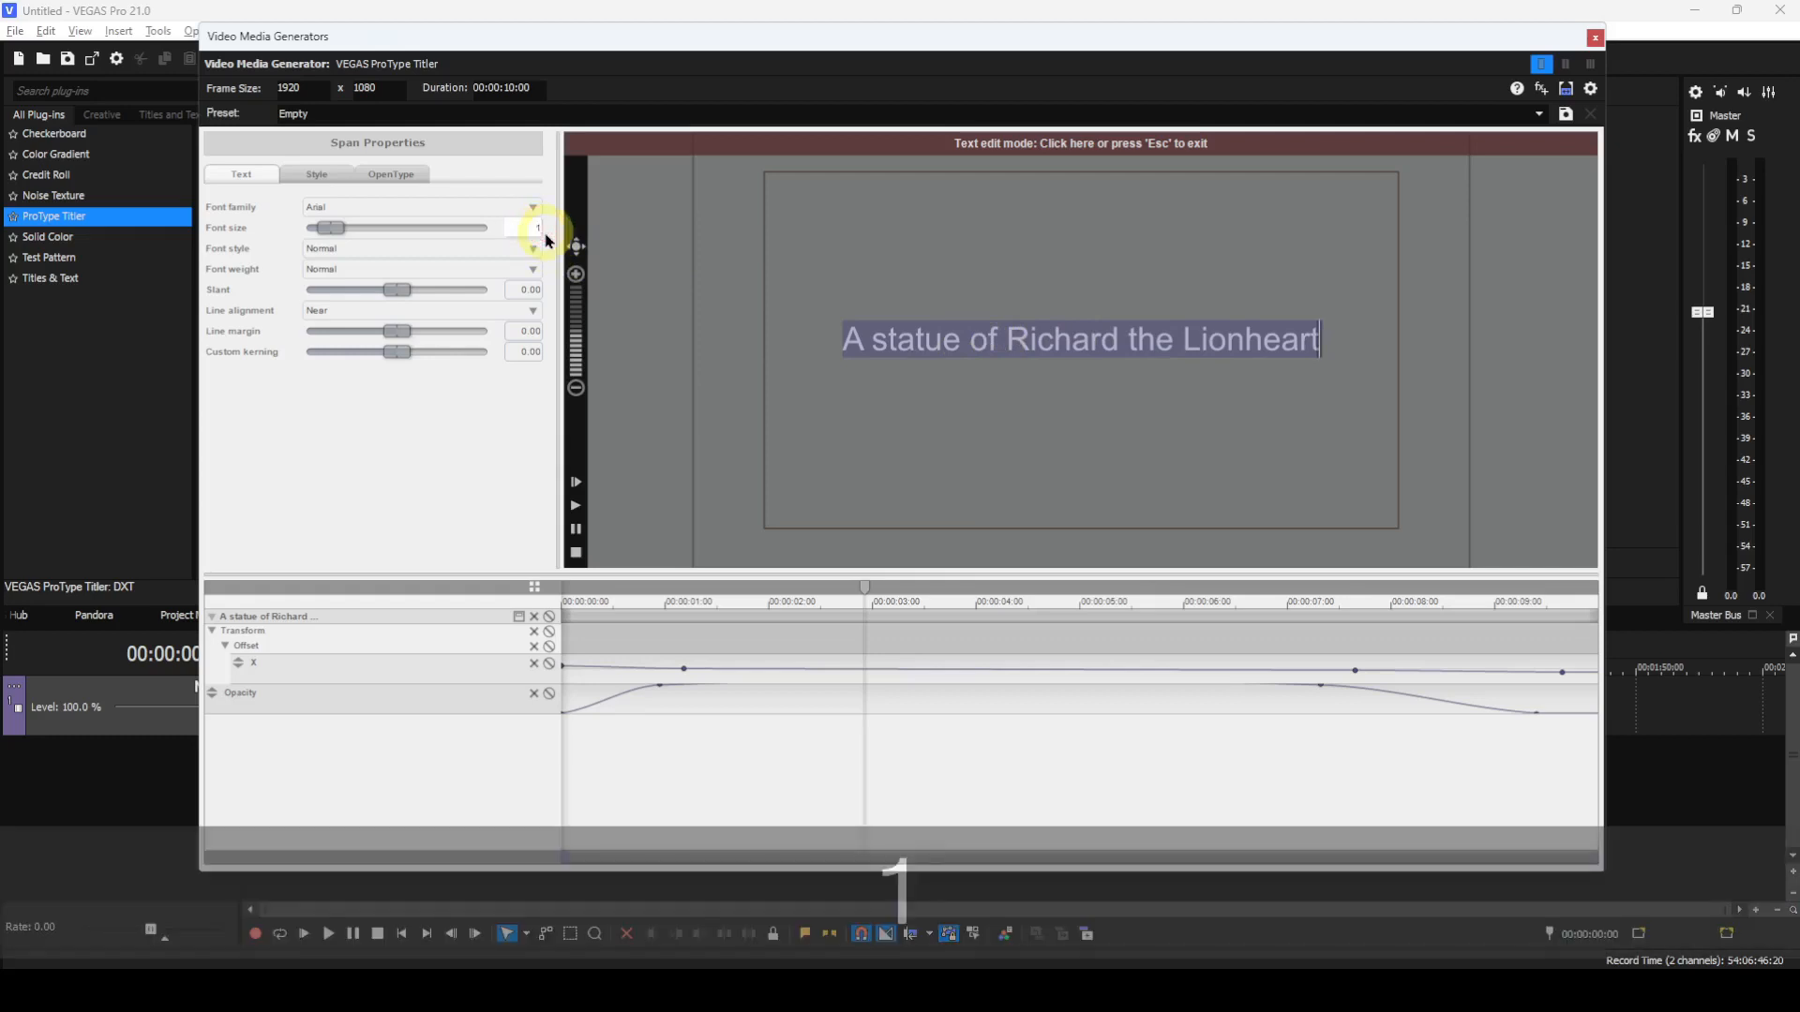
{"action": "key", "text": "Return"}
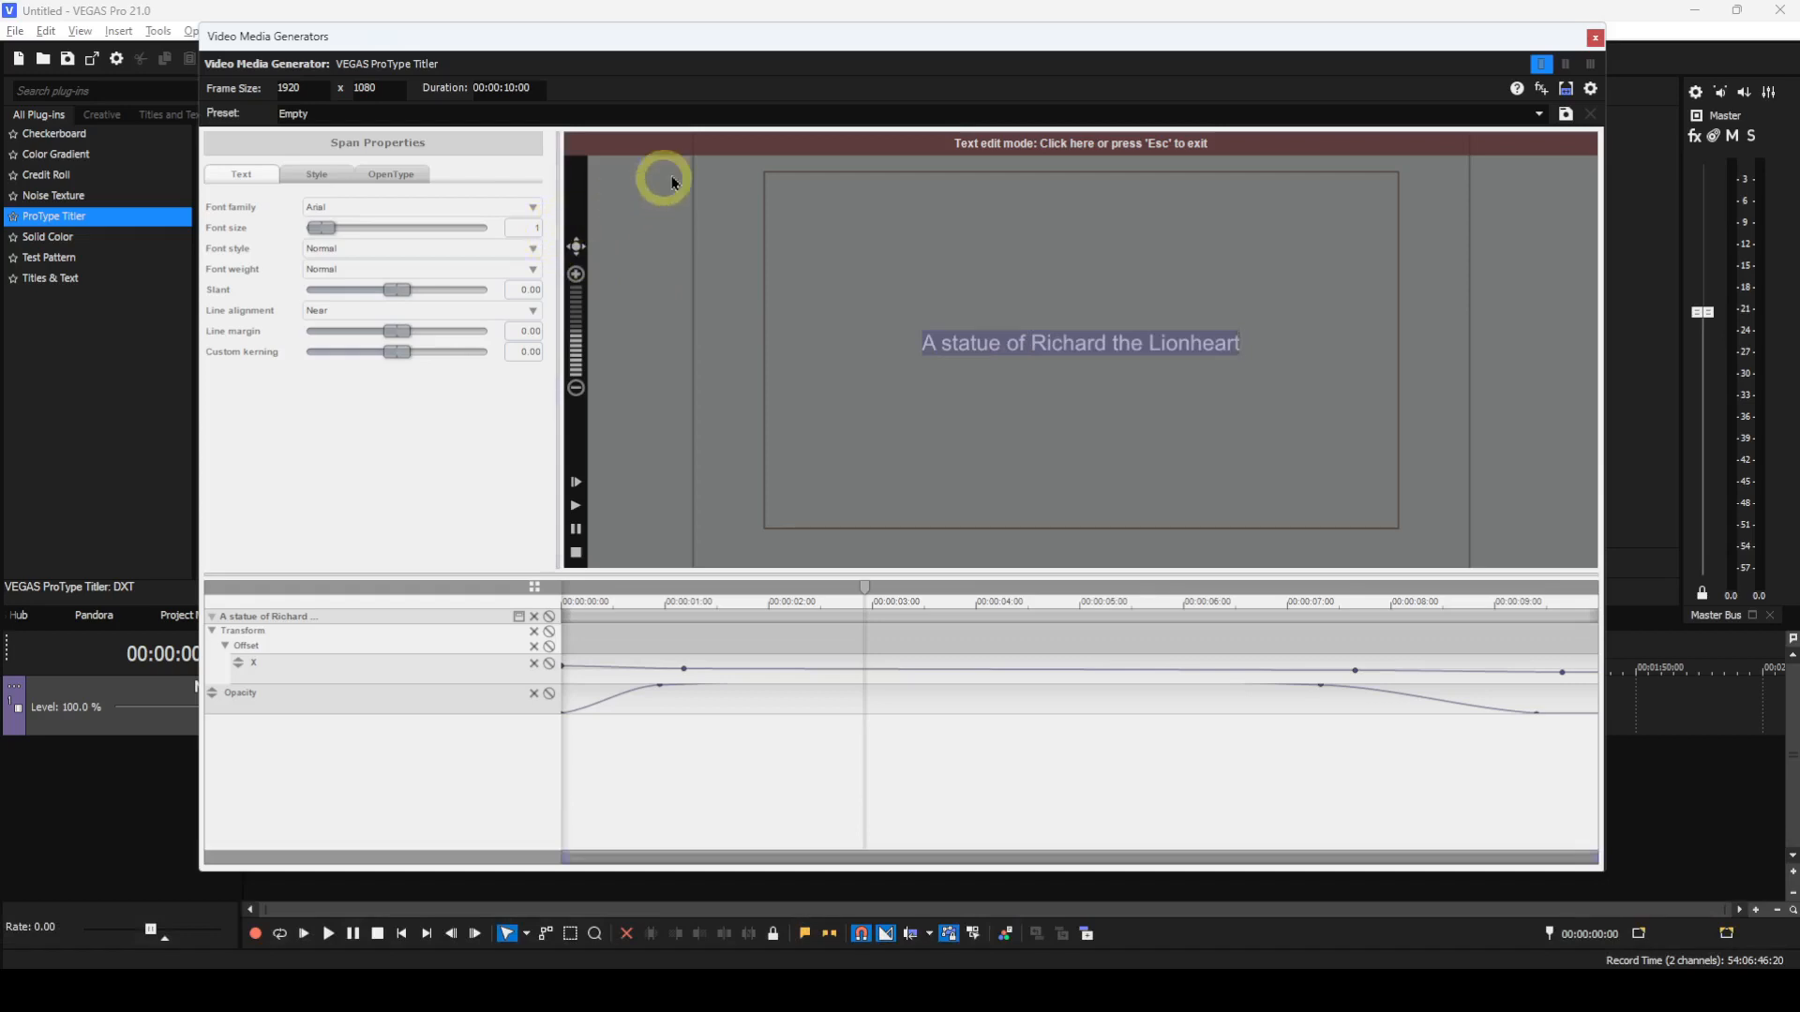
{"action": "left_click", "coordinate": [766, 137]}
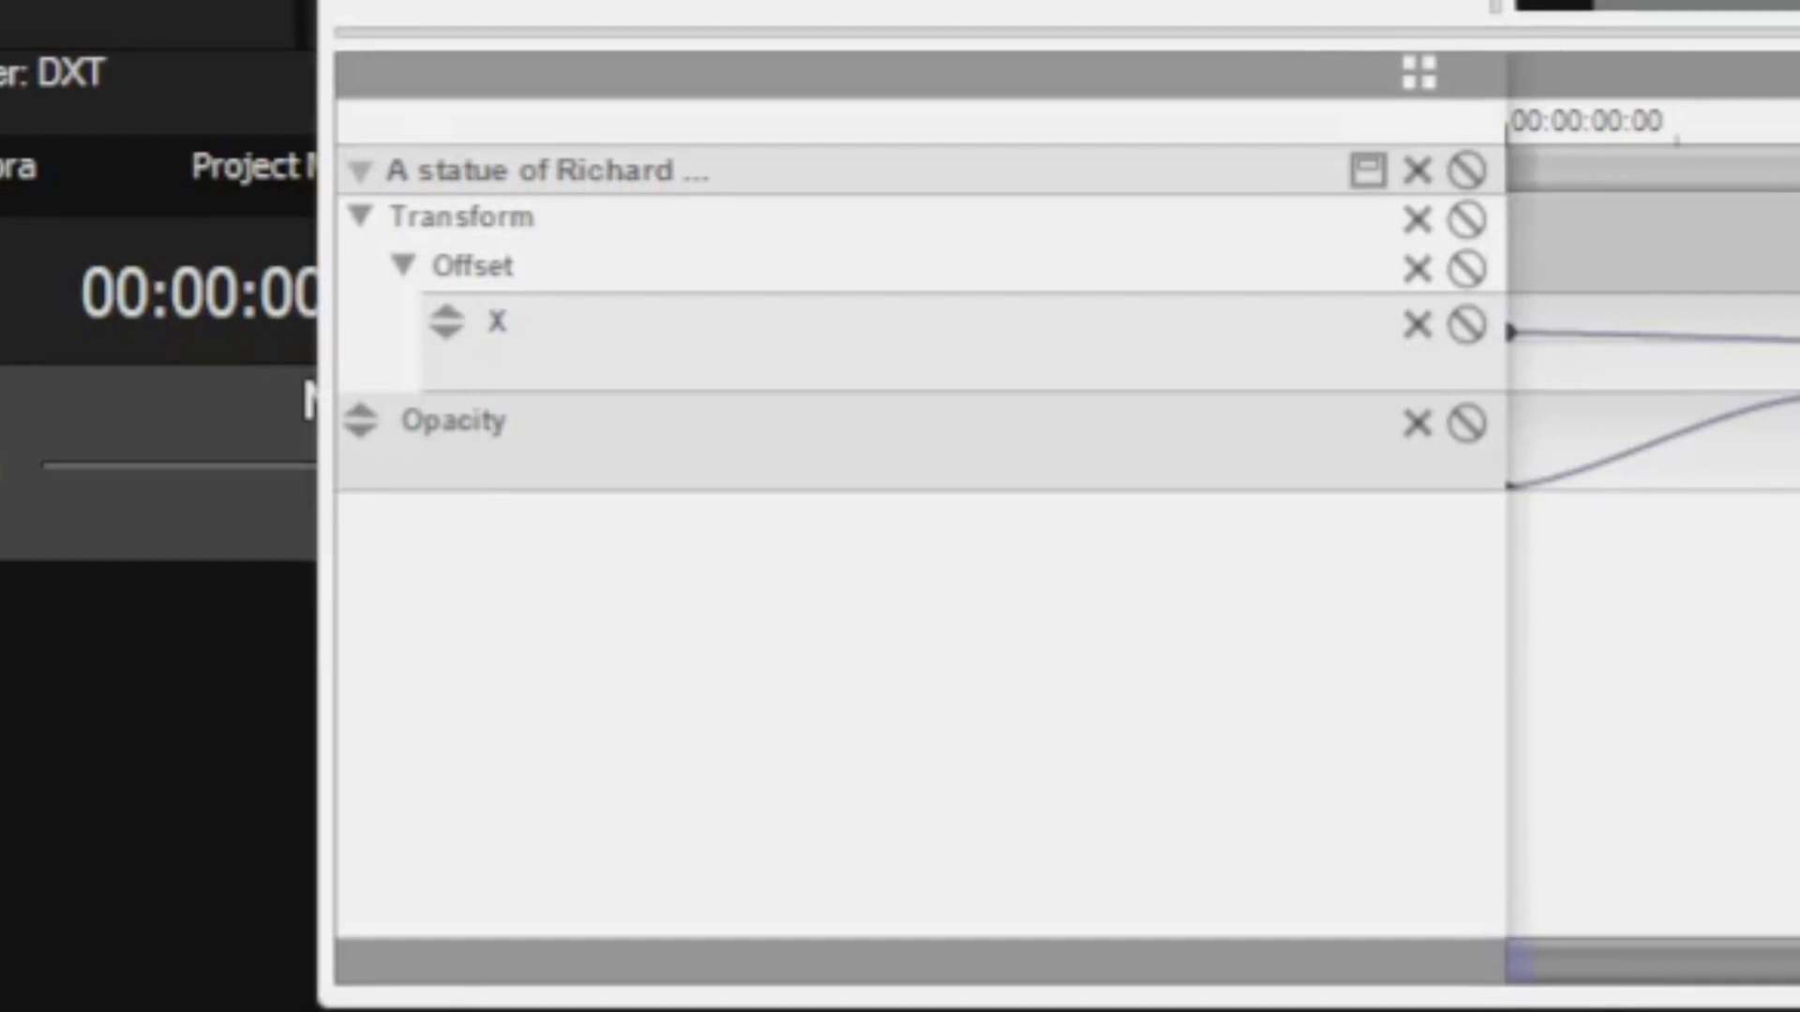
- Collapse and re-expand the title's row in the timeline, and enlarge and restore its Offset X track
{"action": "left_click", "coordinate": [362, 171]}
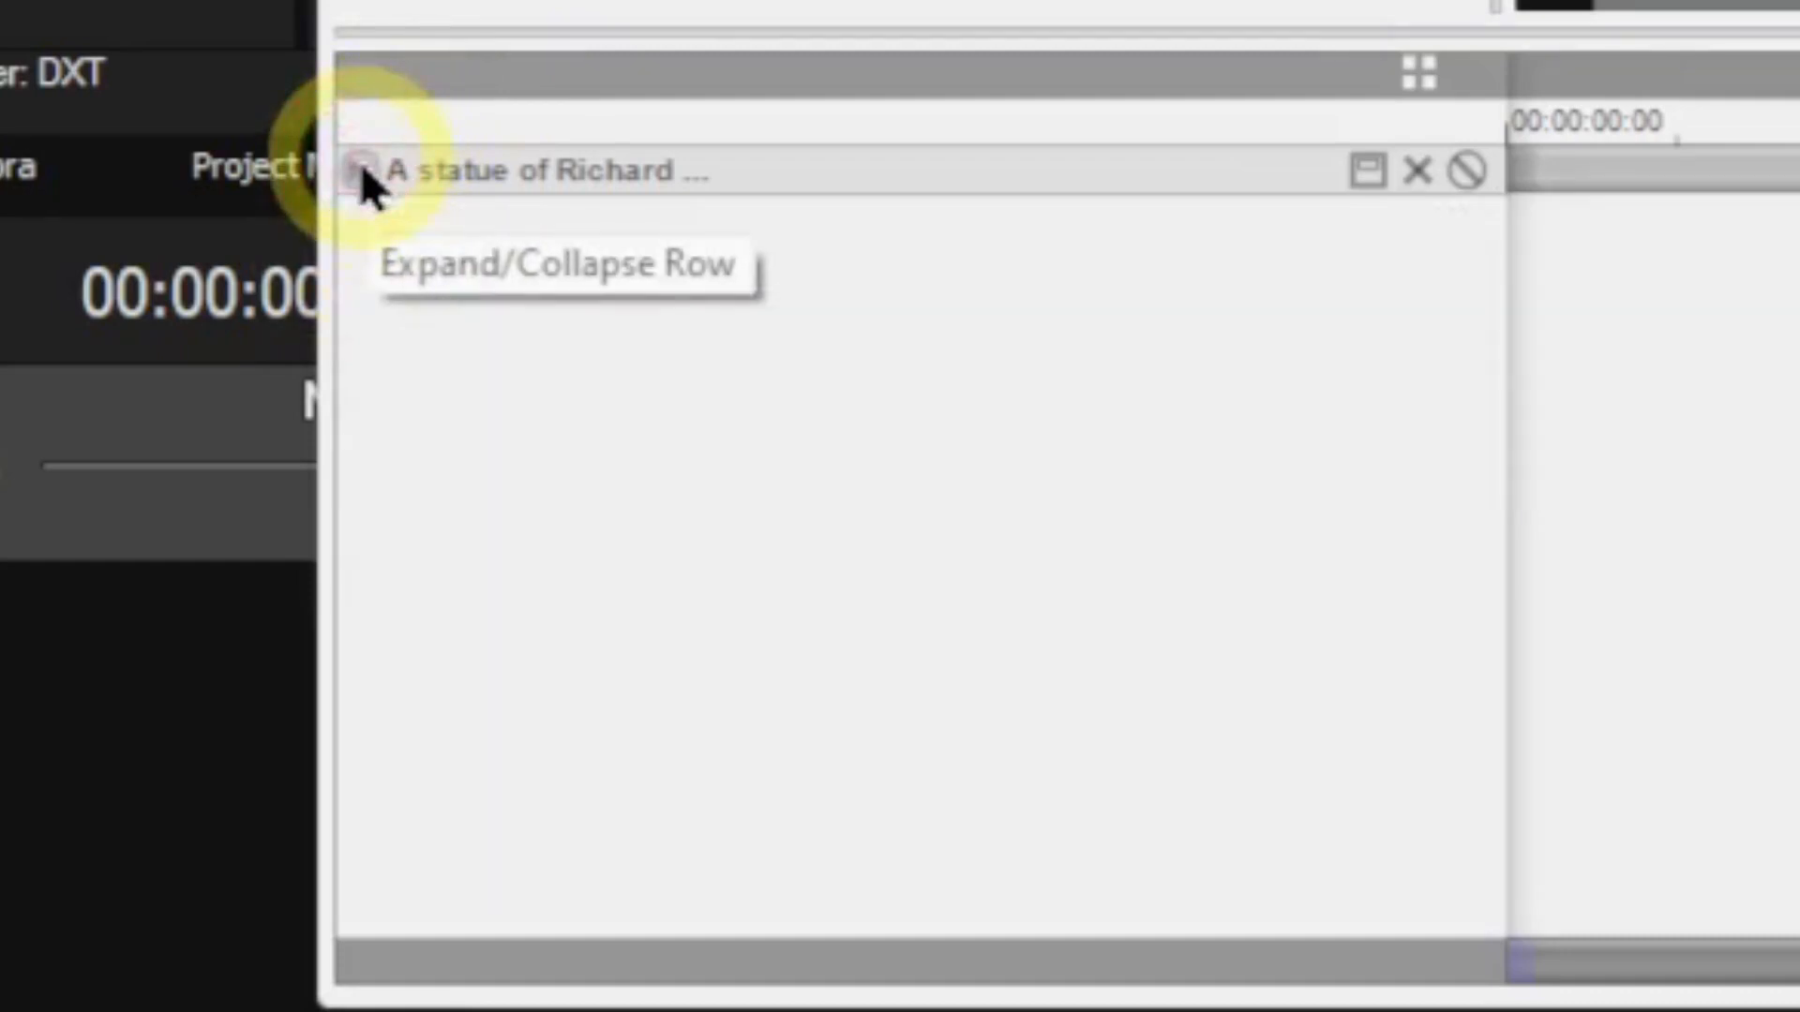
{"action": "left_click", "coordinate": [361, 170]}
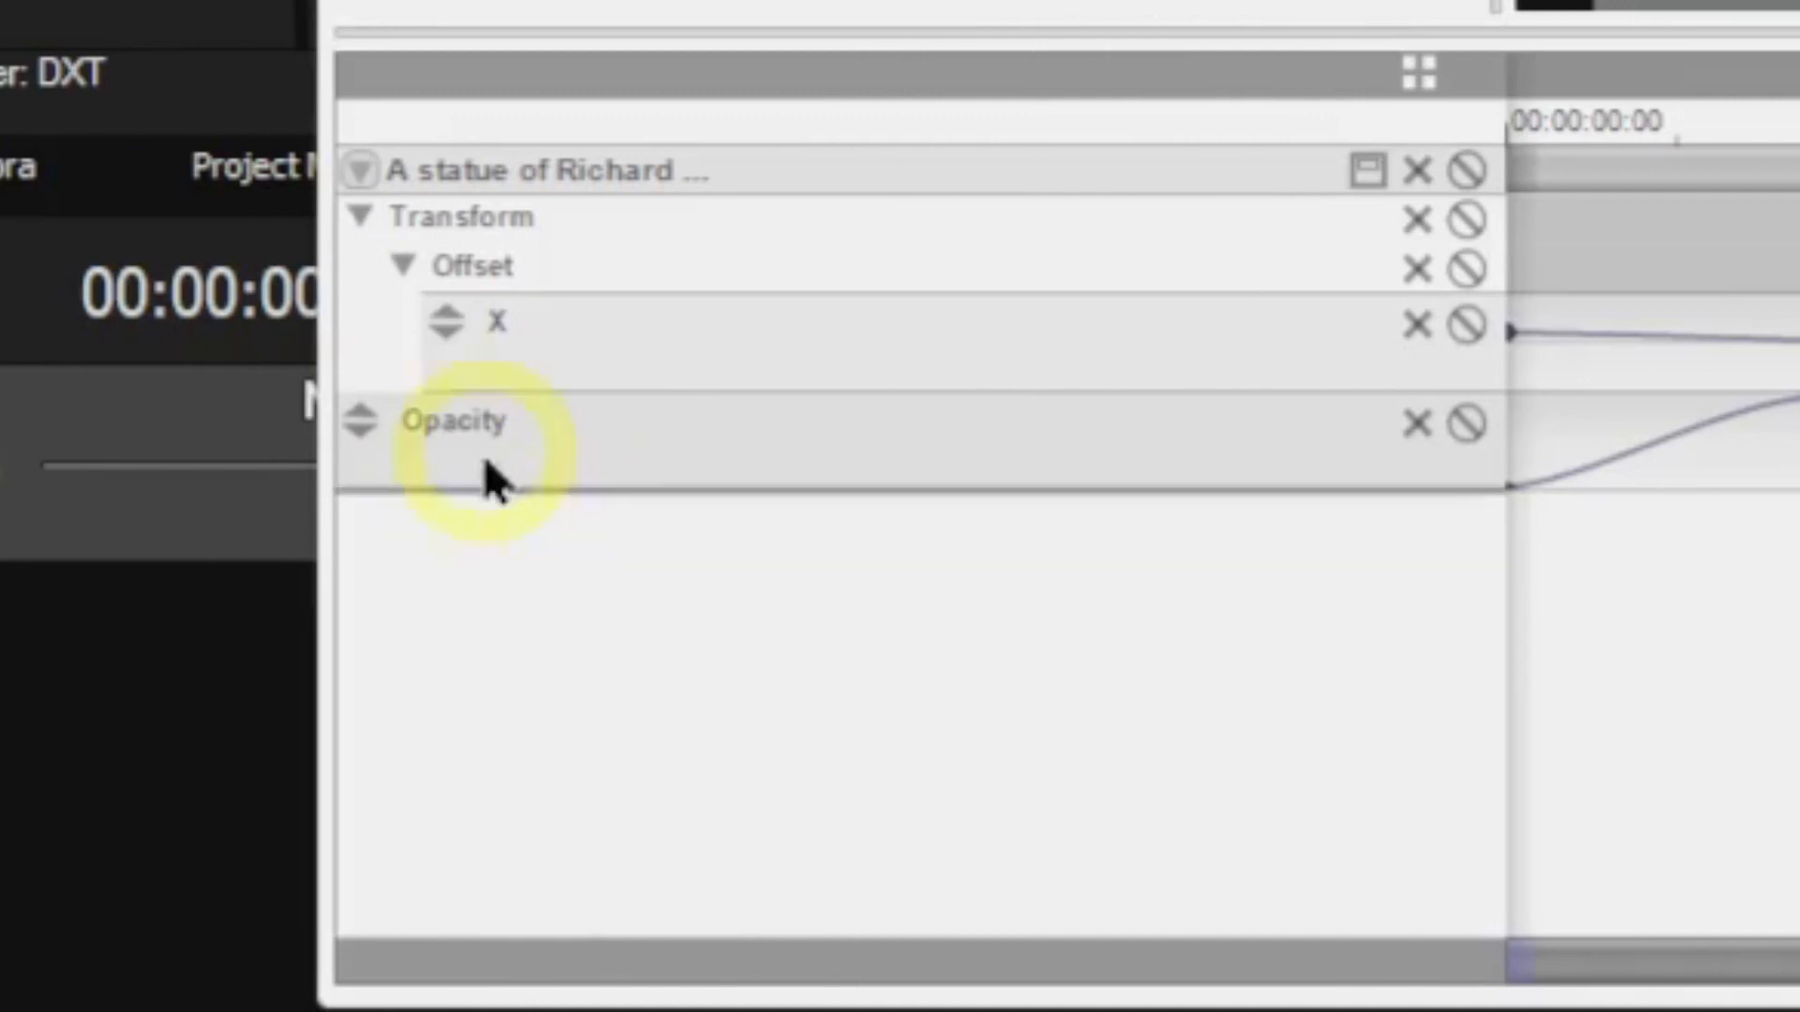
{"action": "left_click", "coordinate": [448, 319]}
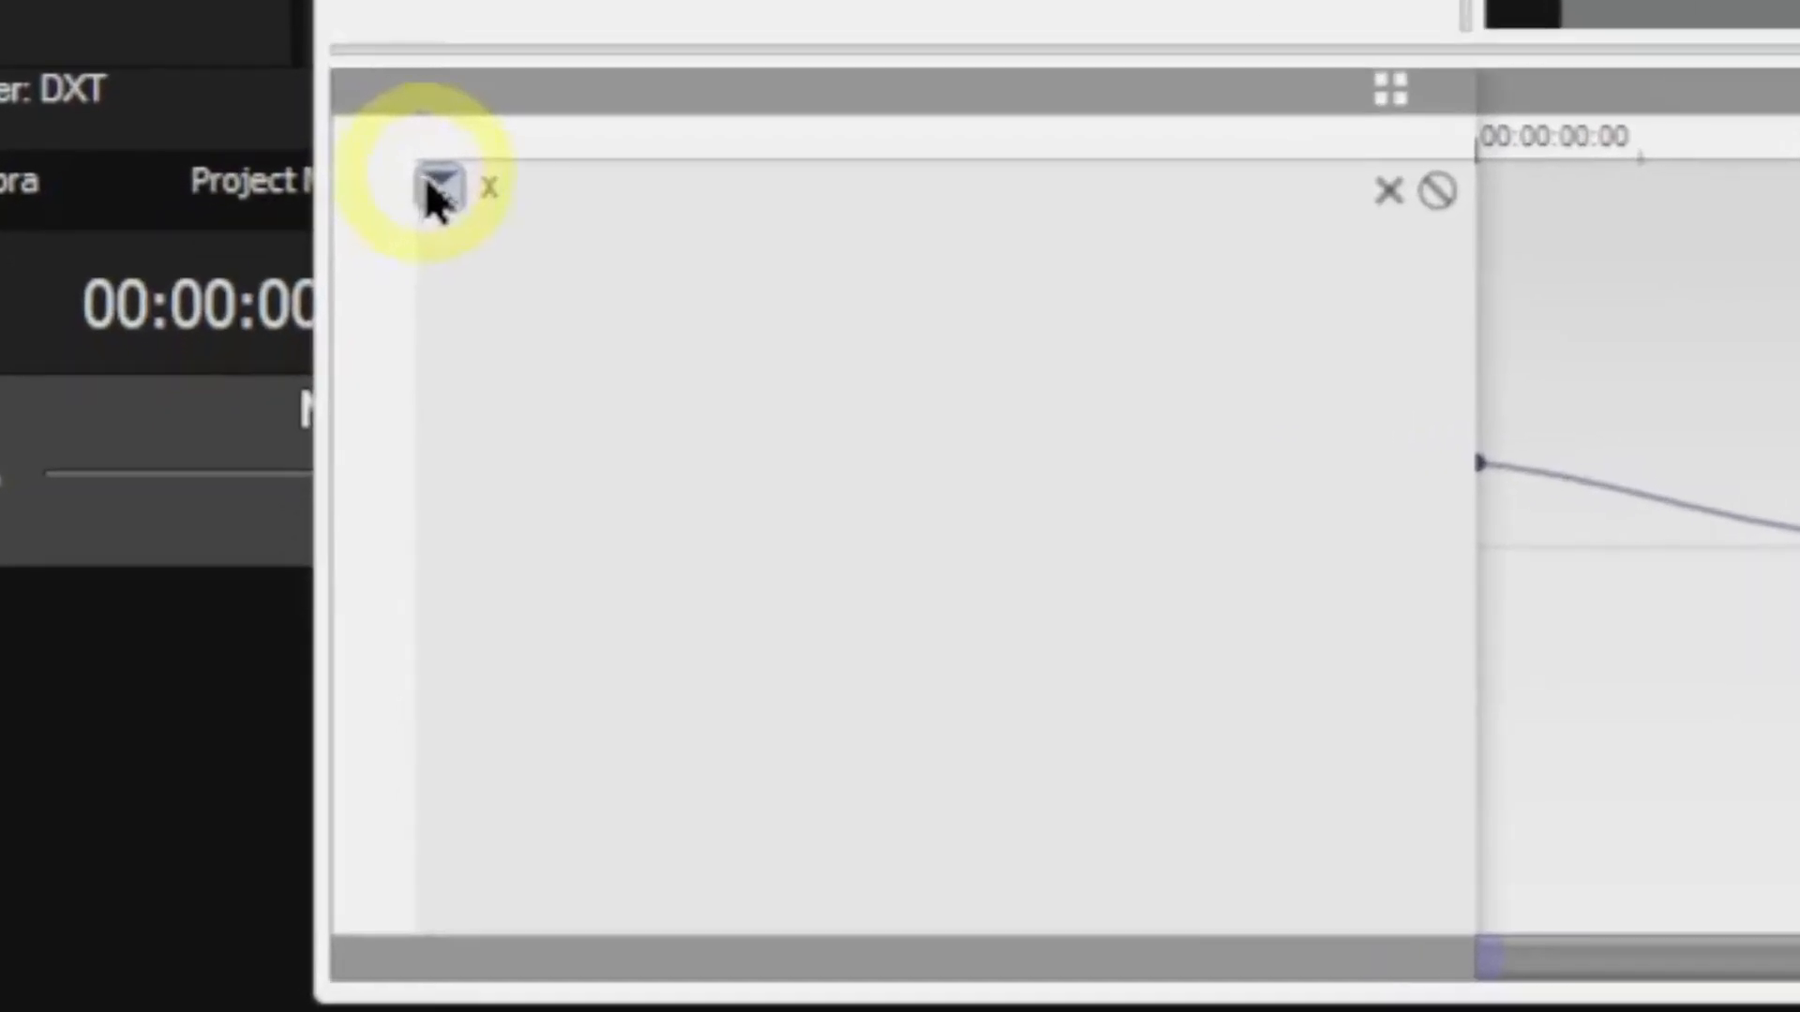
{"action": "left_click", "coordinate": [437, 190]}
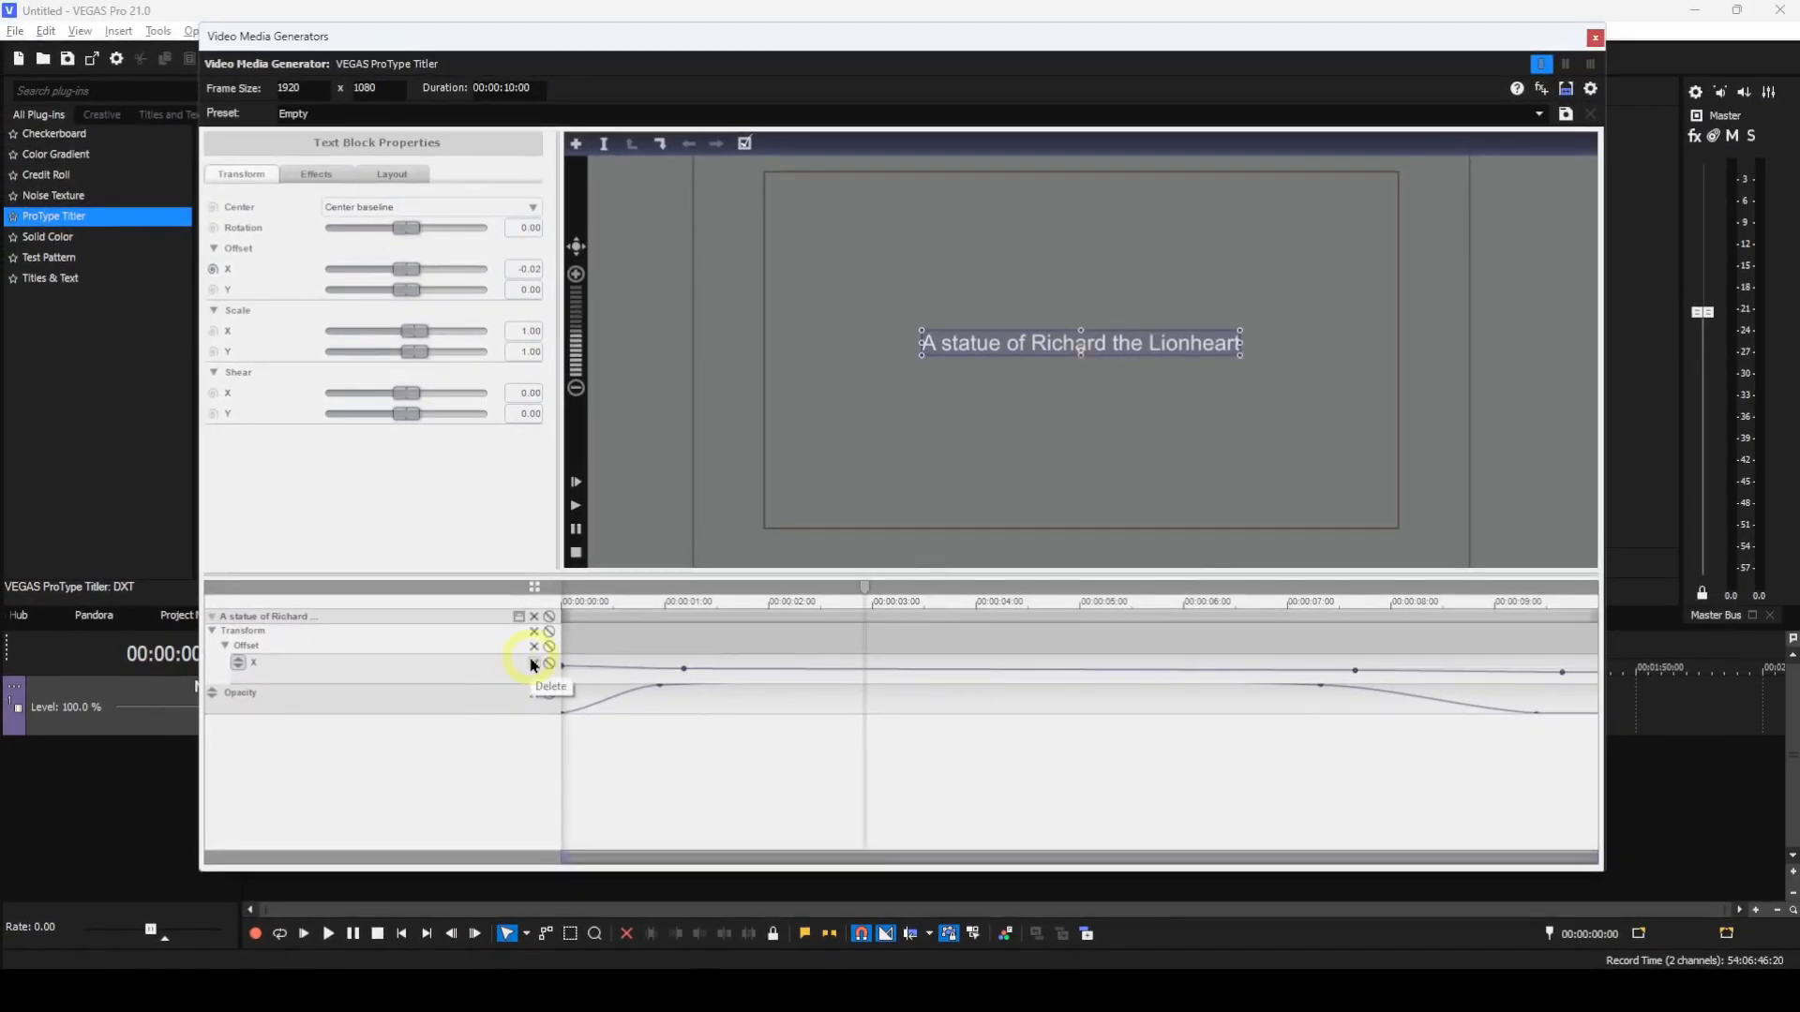
- Delete the title's Offset X automation track and undo the deletion
{"action": "left_click", "coordinate": [533, 665]}
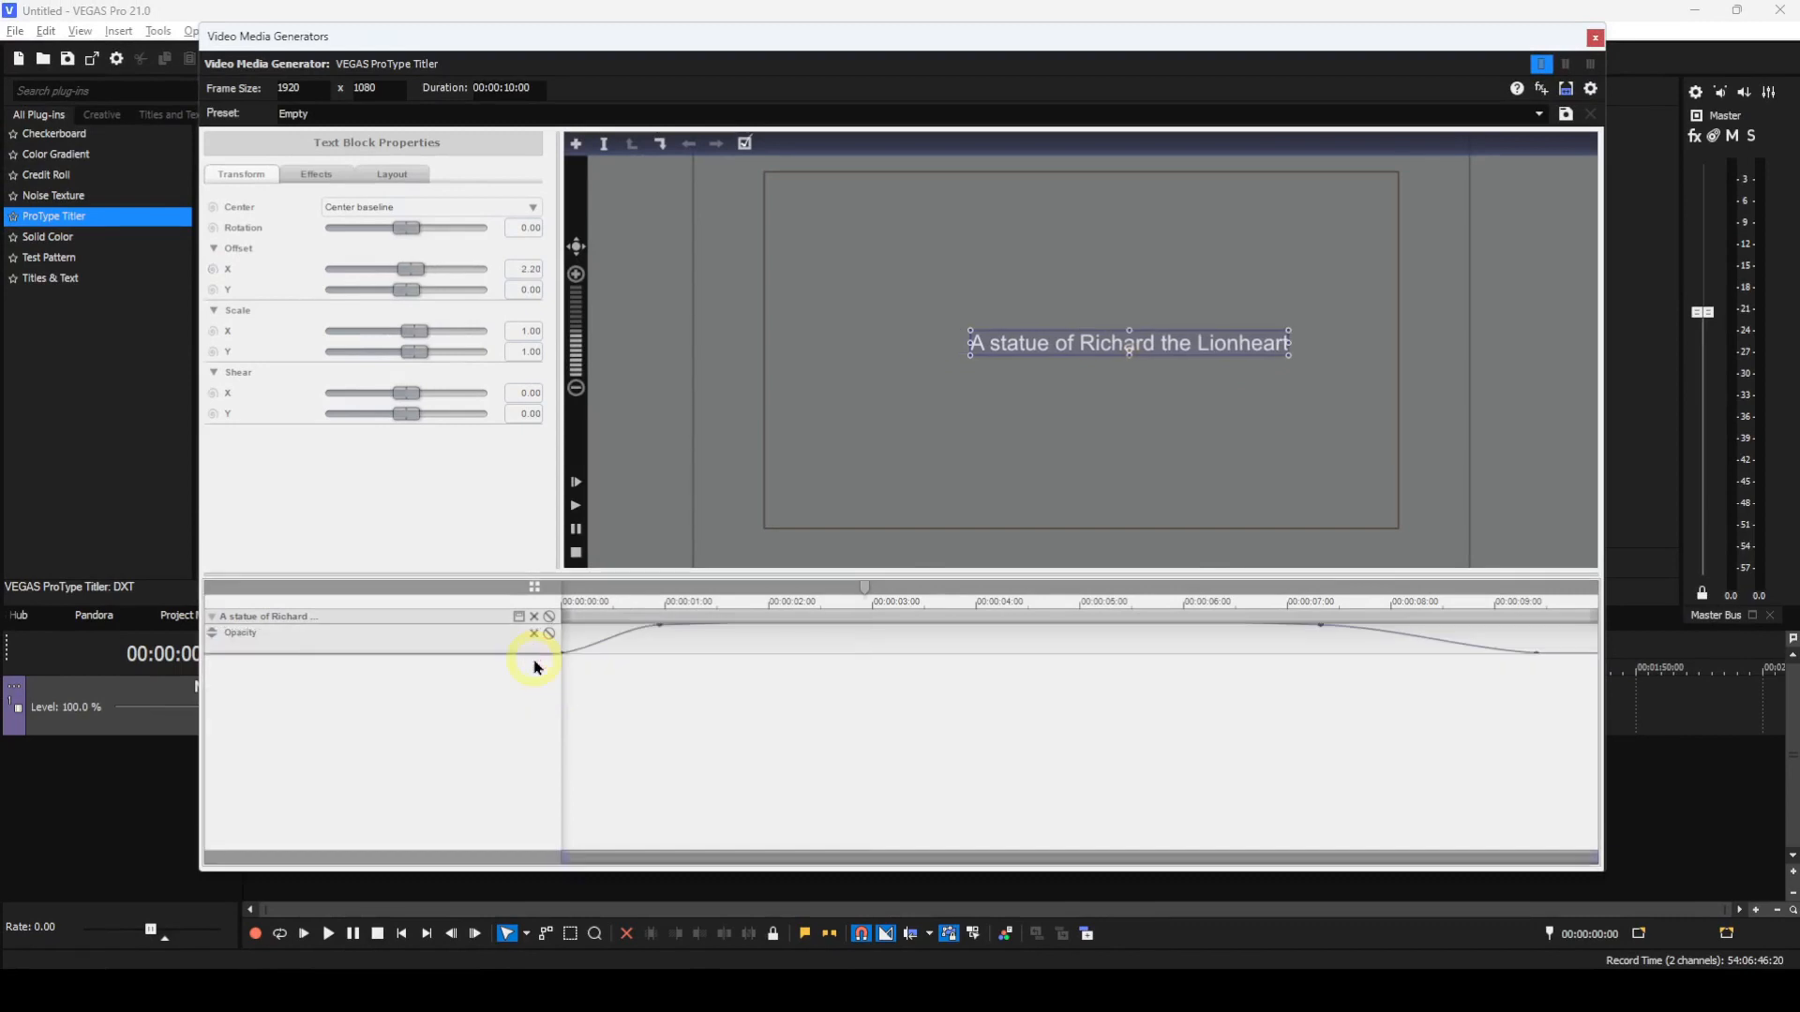
{"action": "key", "text": "ctrl+z"}
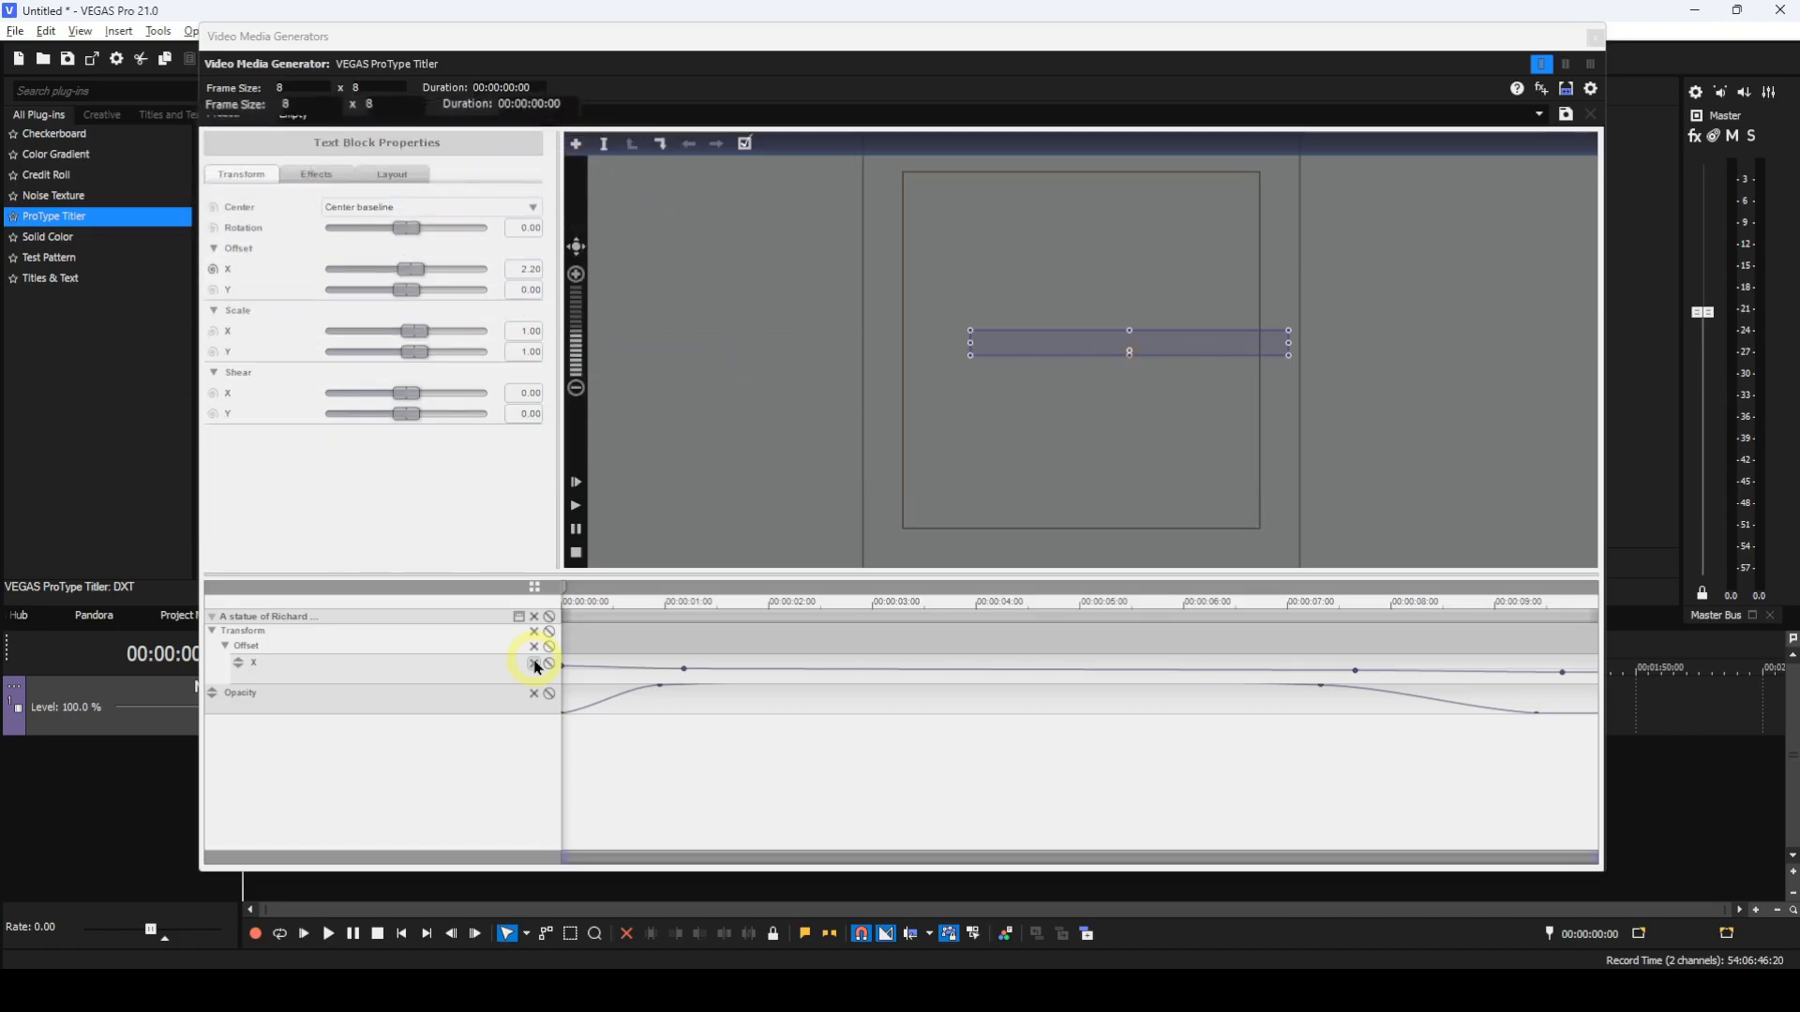
- Set the generator's frame size to 1920 x 1080 and its duration to 00:00:10:00
{"action": "double_click", "coordinate": [293, 89]}
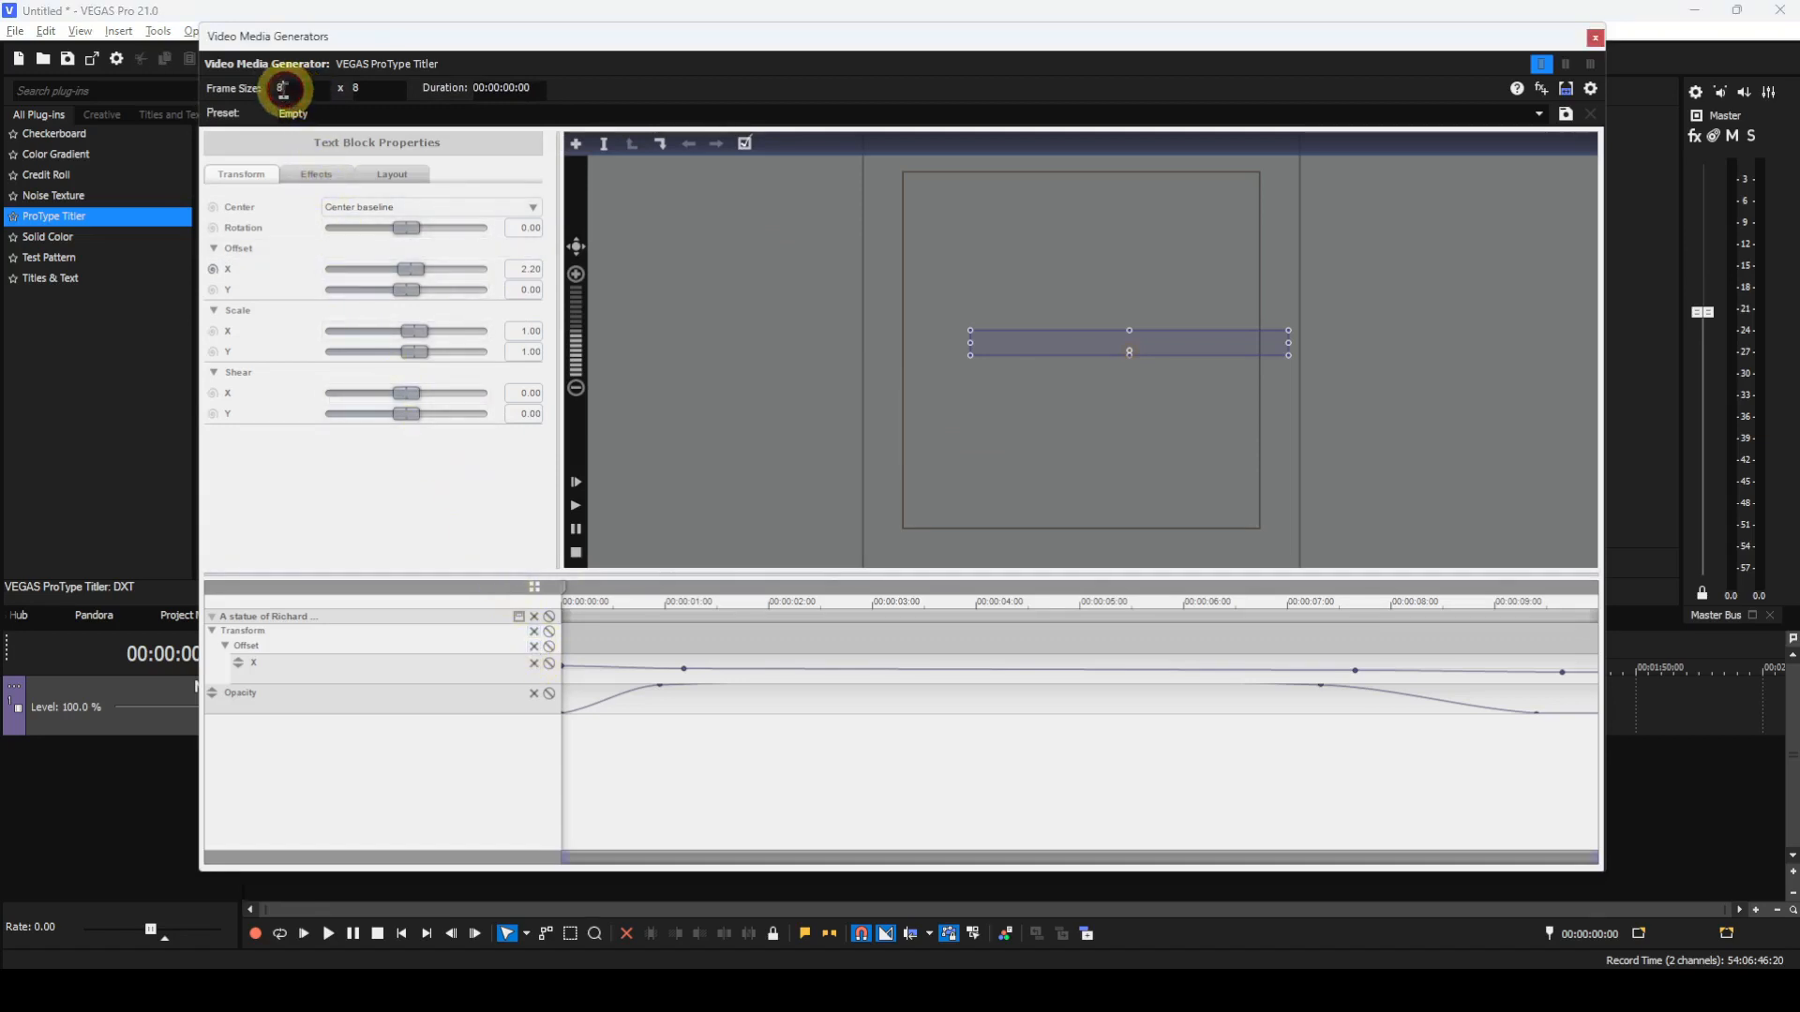
{"action": "type", "text": "1"}
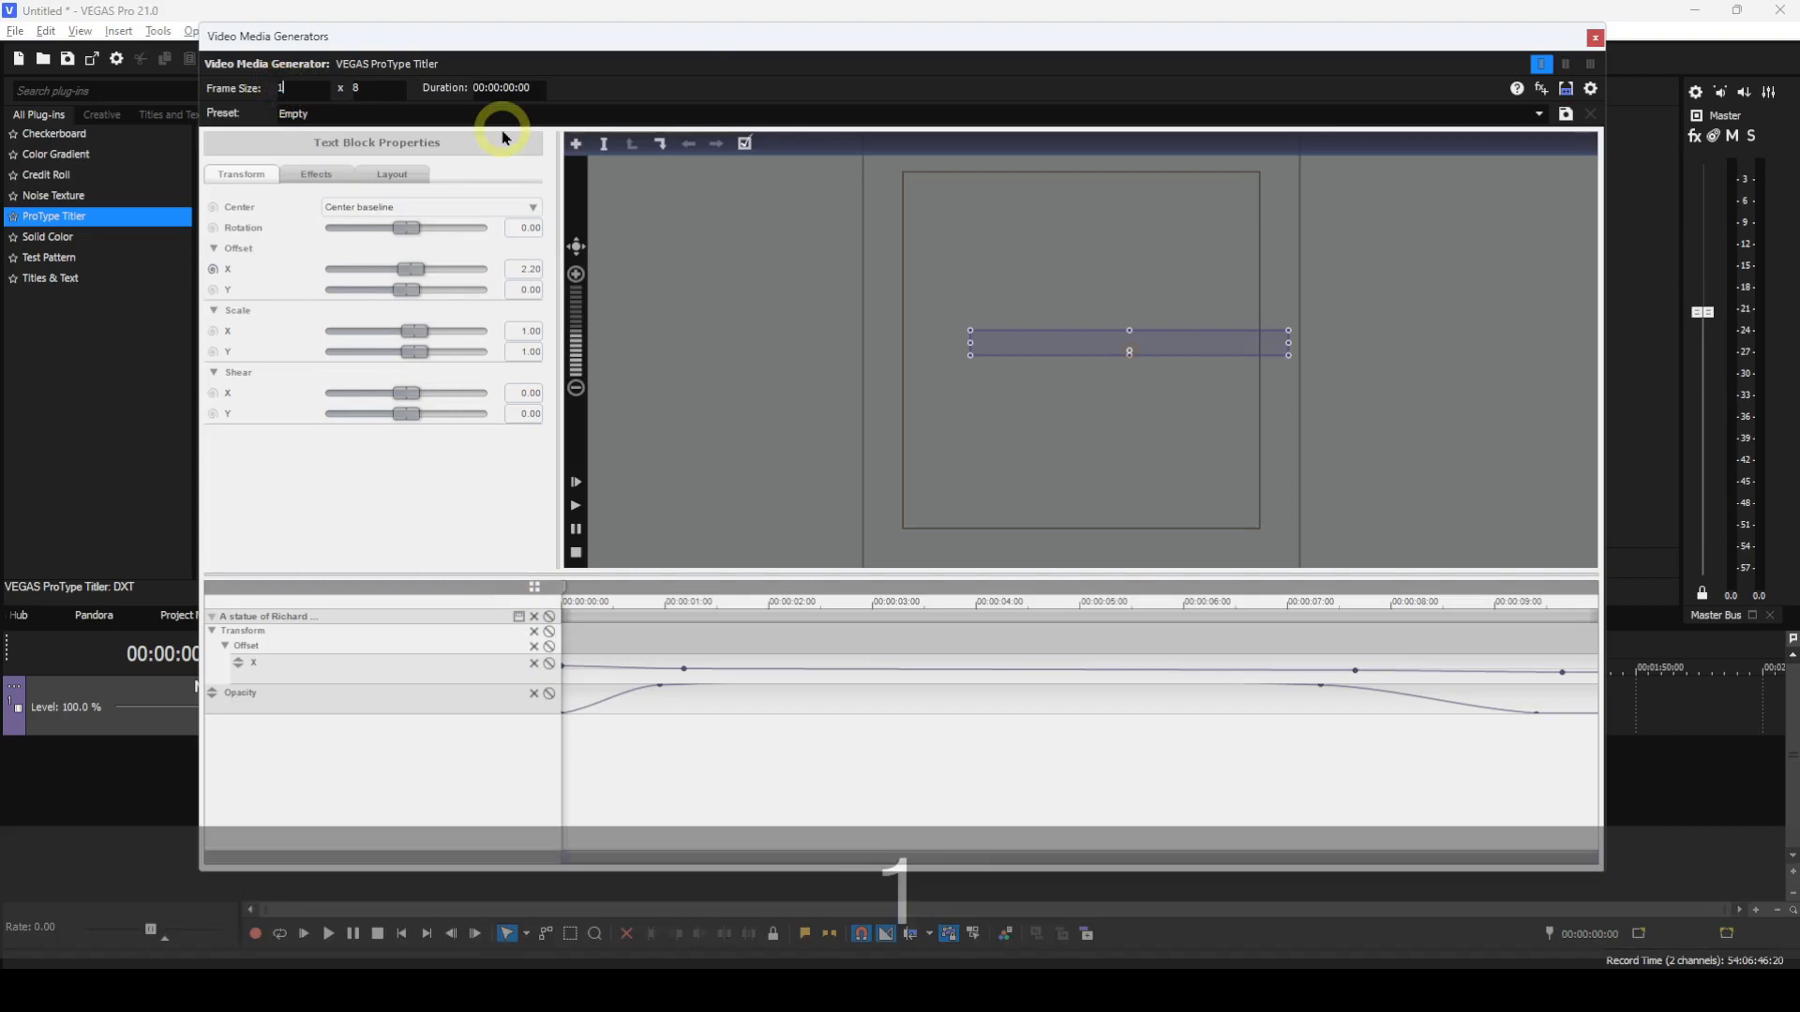
{"action": "type", "text": "920"}
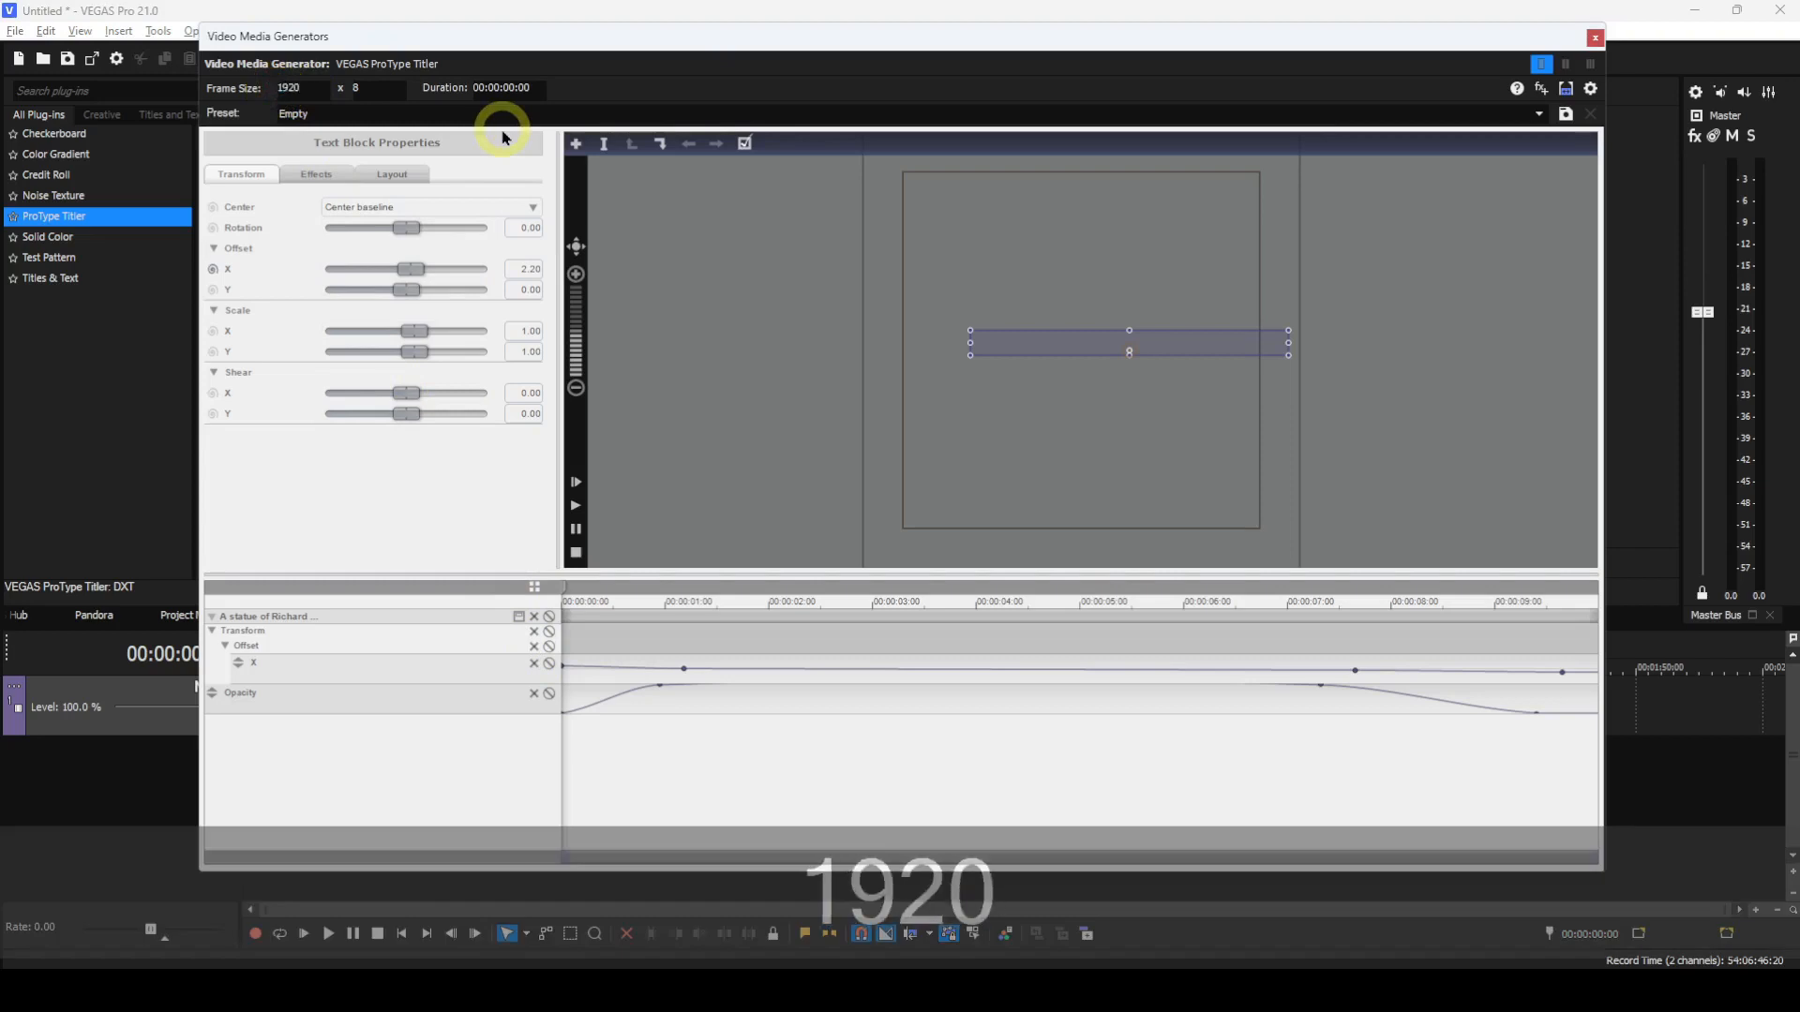
{"action": "double_click", "coordinate": [378, 91]}
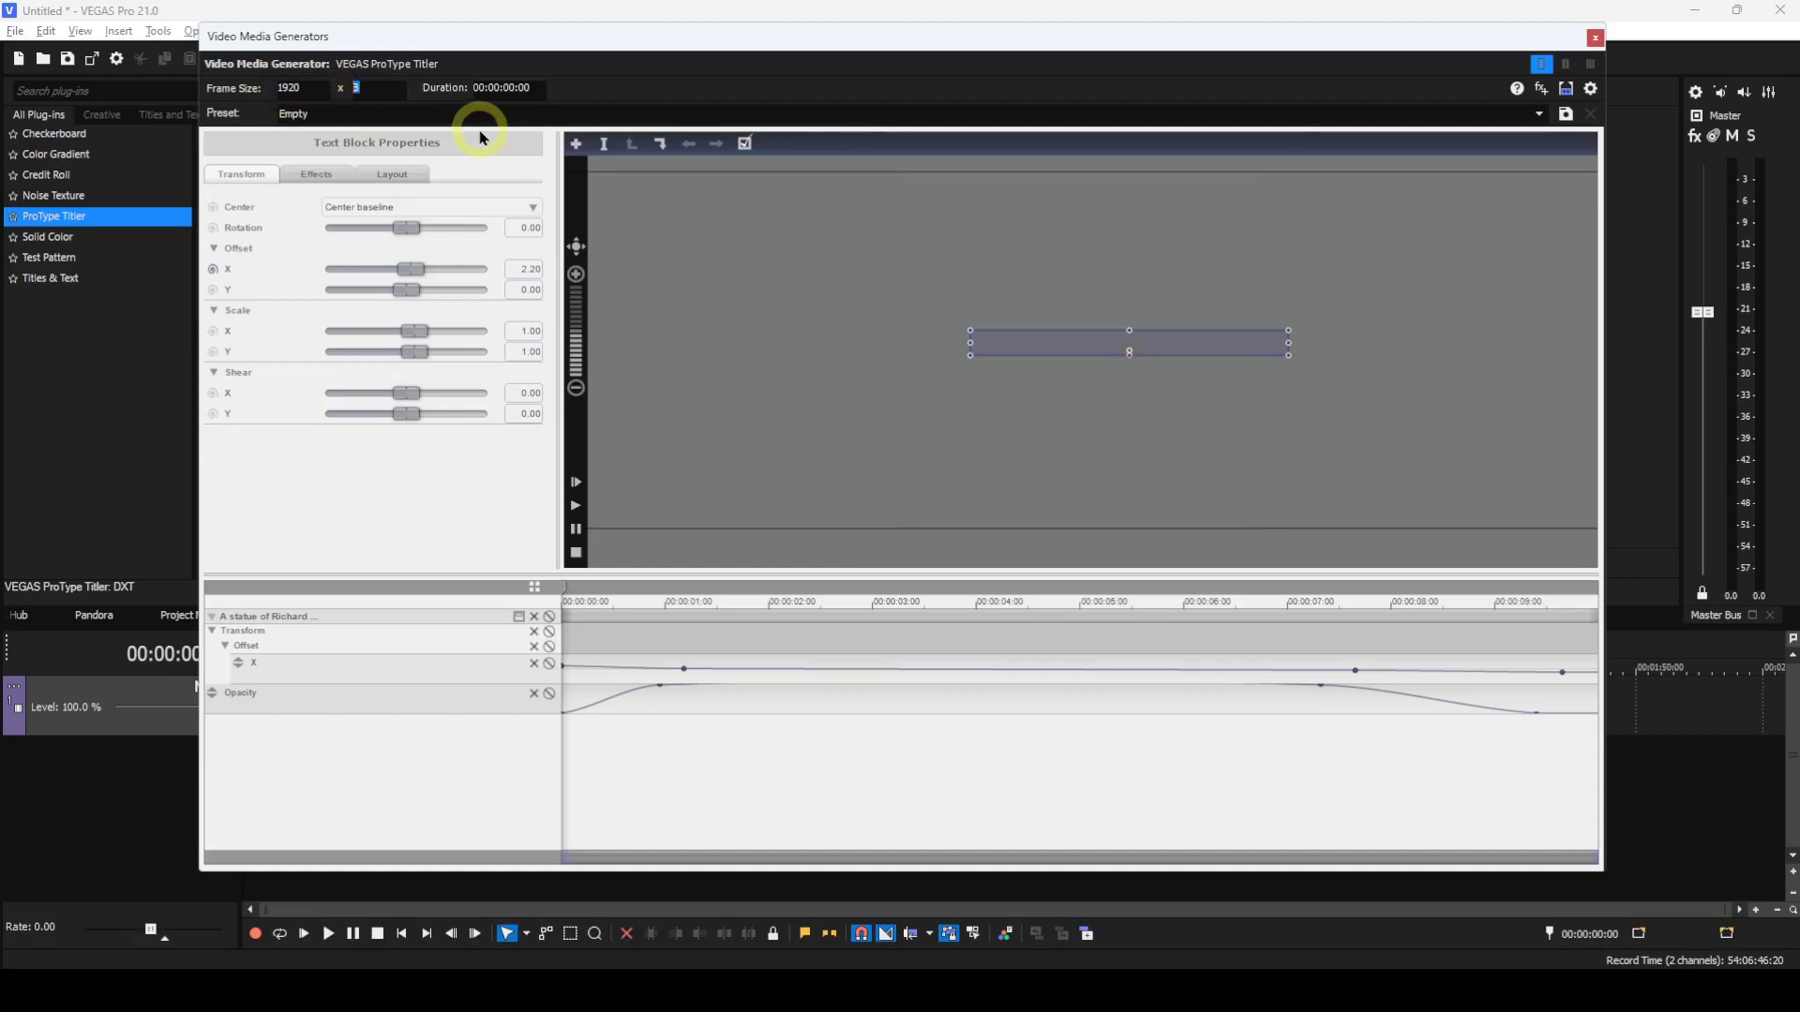
{"action": "type", "text": "1080"}
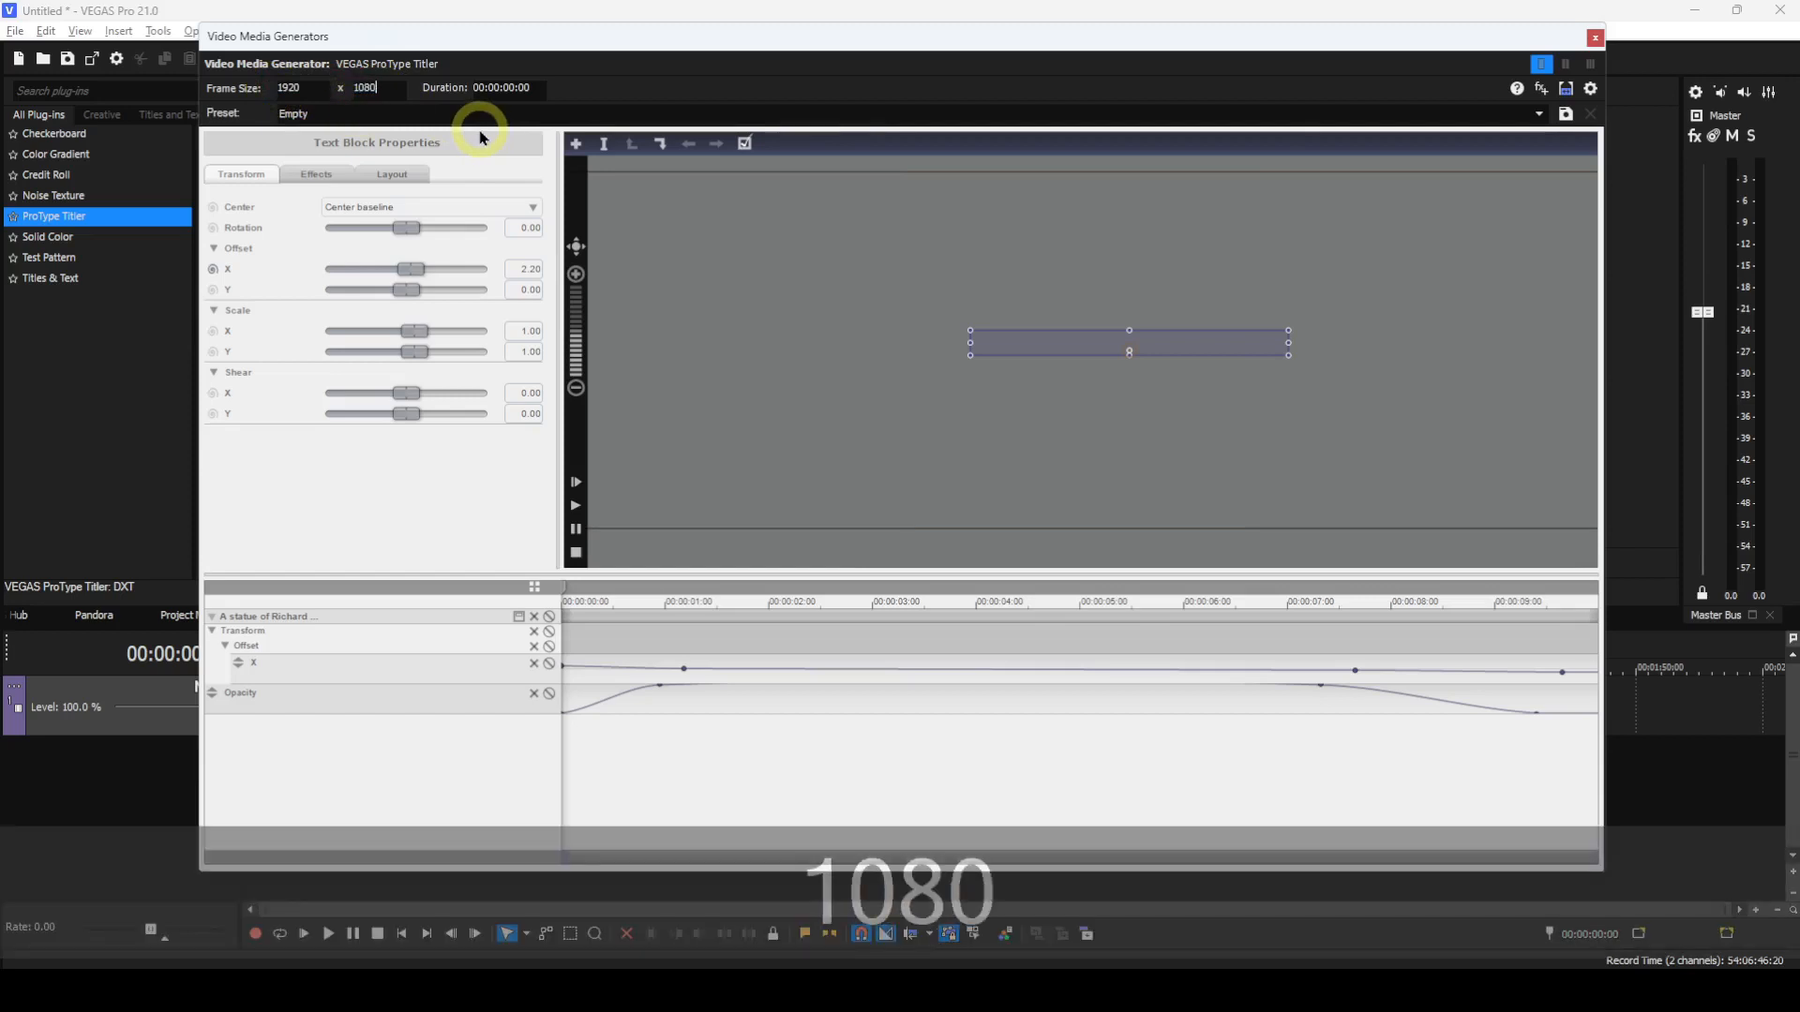
{"action": "double_click", "coordinate": [507, 90]}
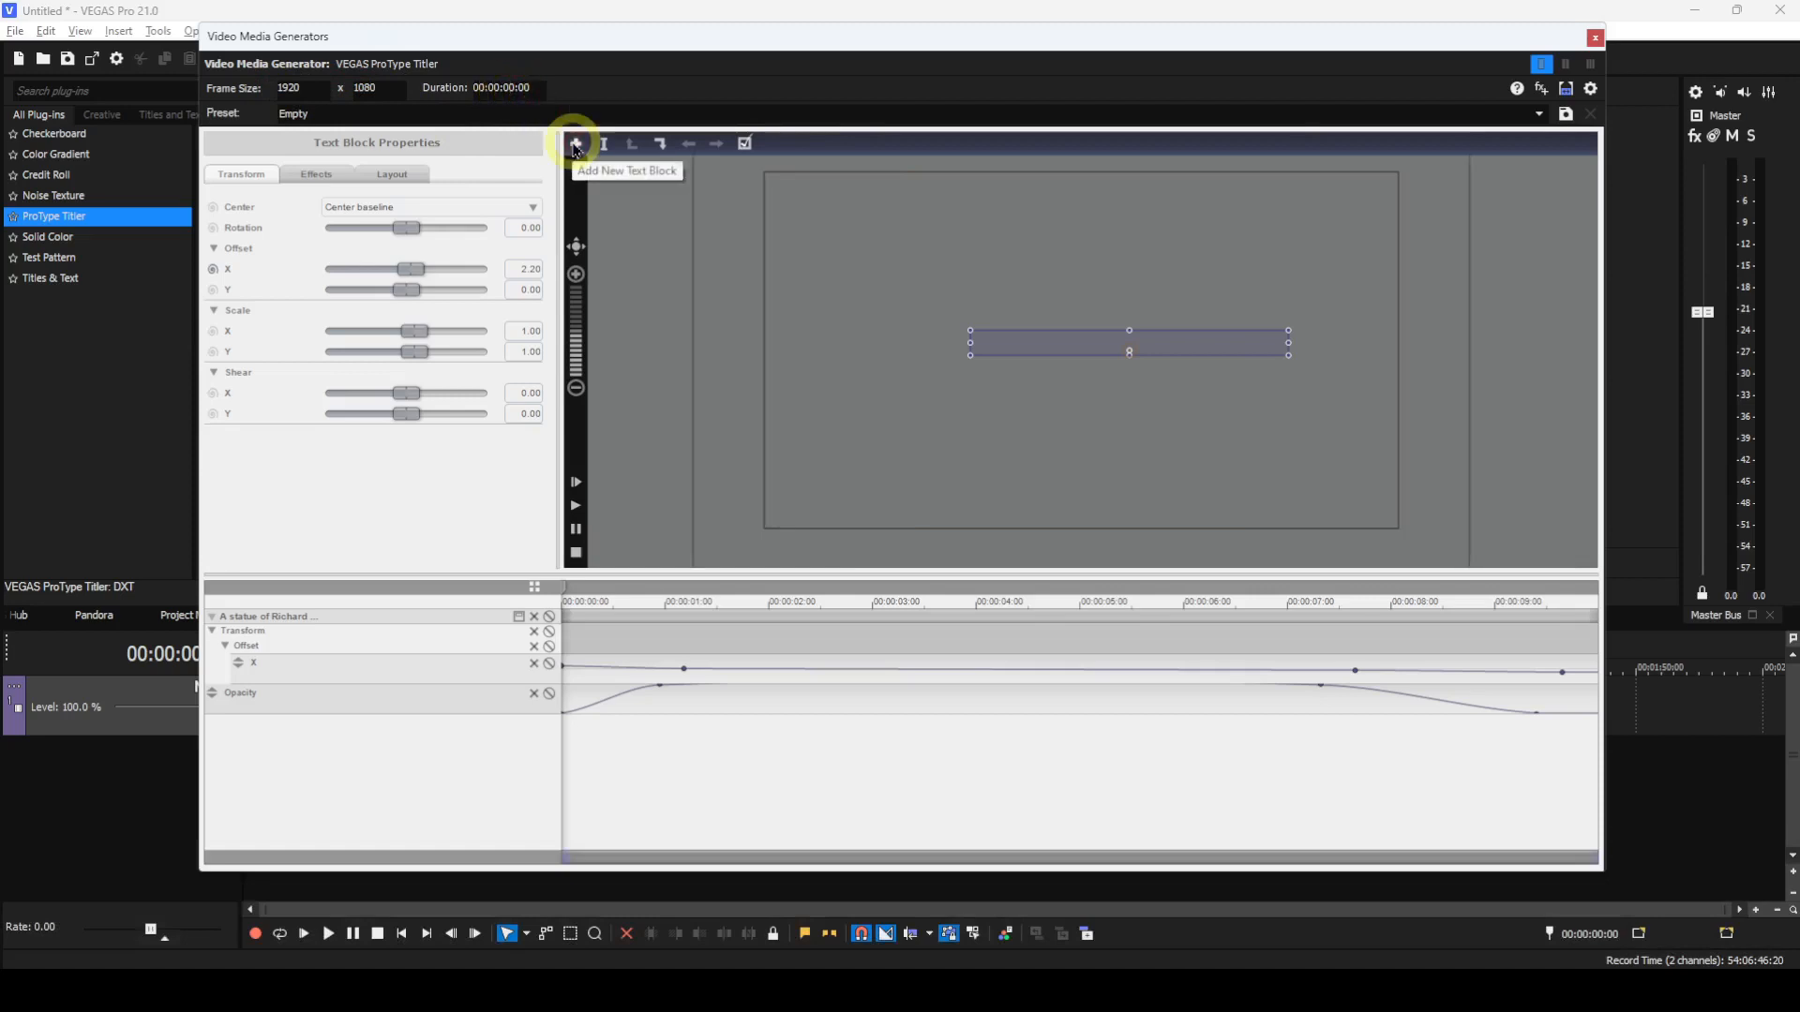
{"action": "key", "text": "BackSpace"}
{"action": "type", "text": "1"}
{"action": "key", "text": "Return"}
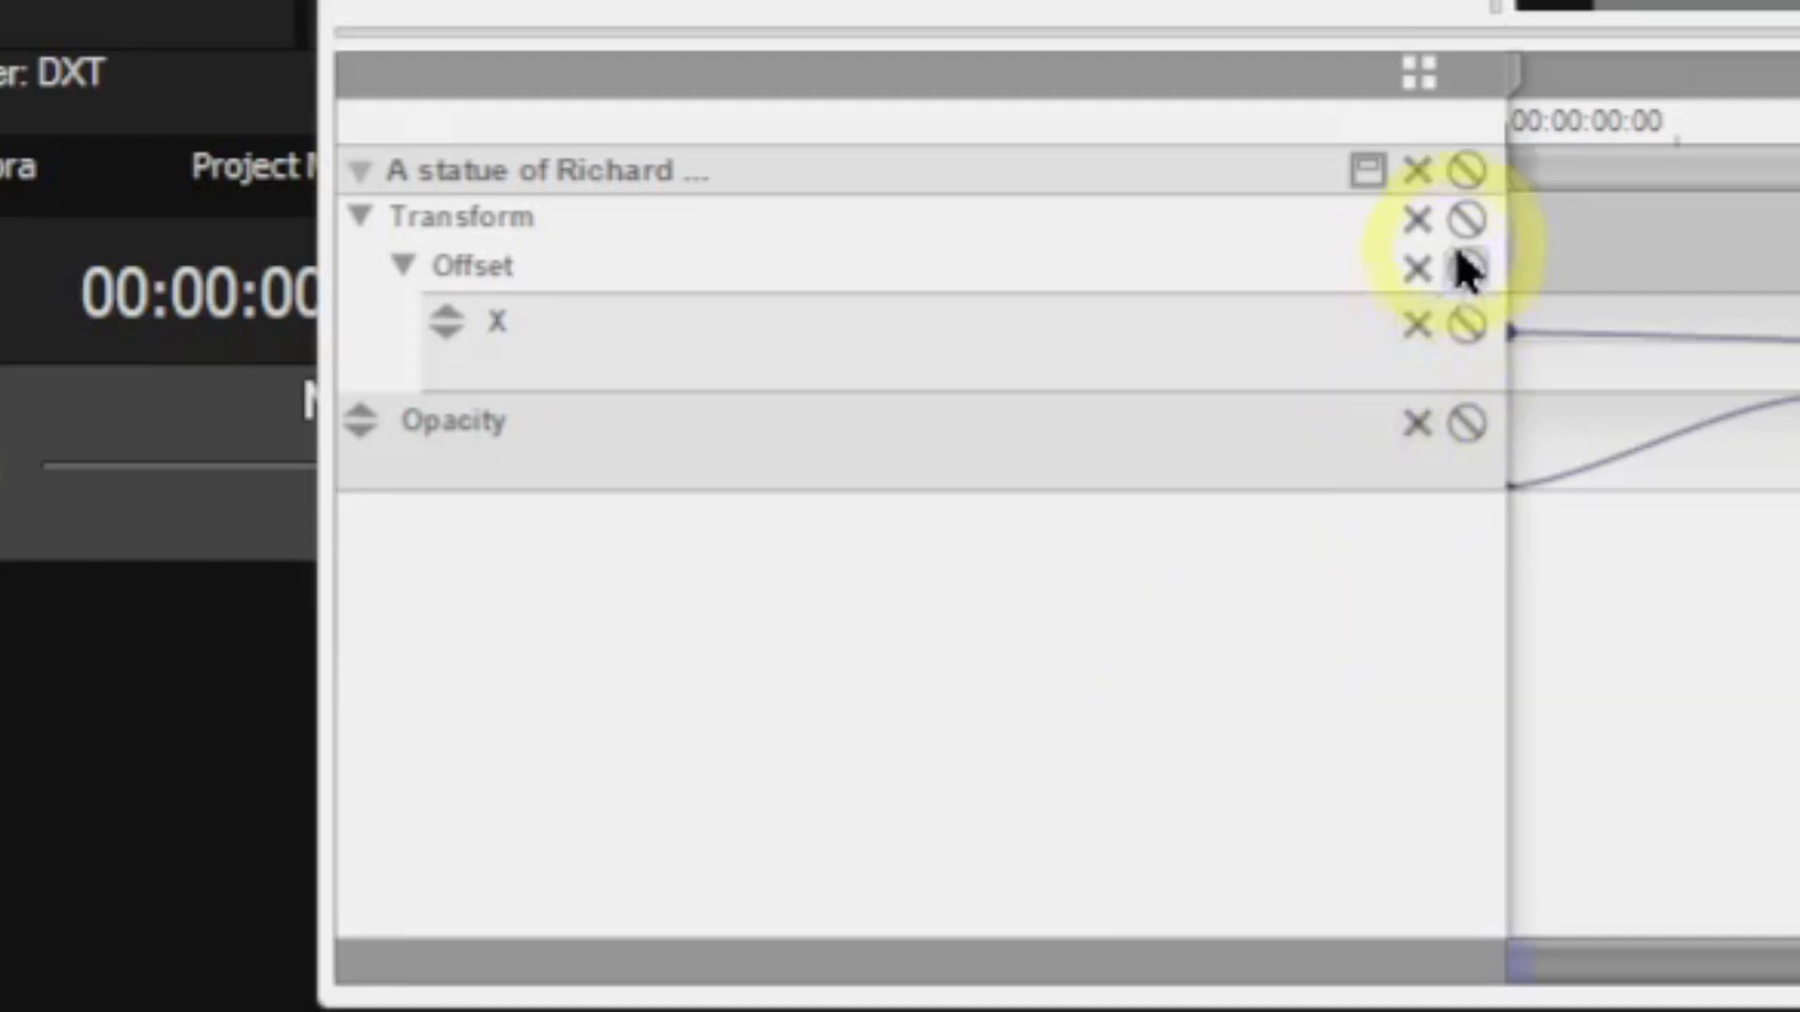
- Mute the title's Transform automation and unmute it again
{"action": "left_click", "coordinate": [1462, 221]}
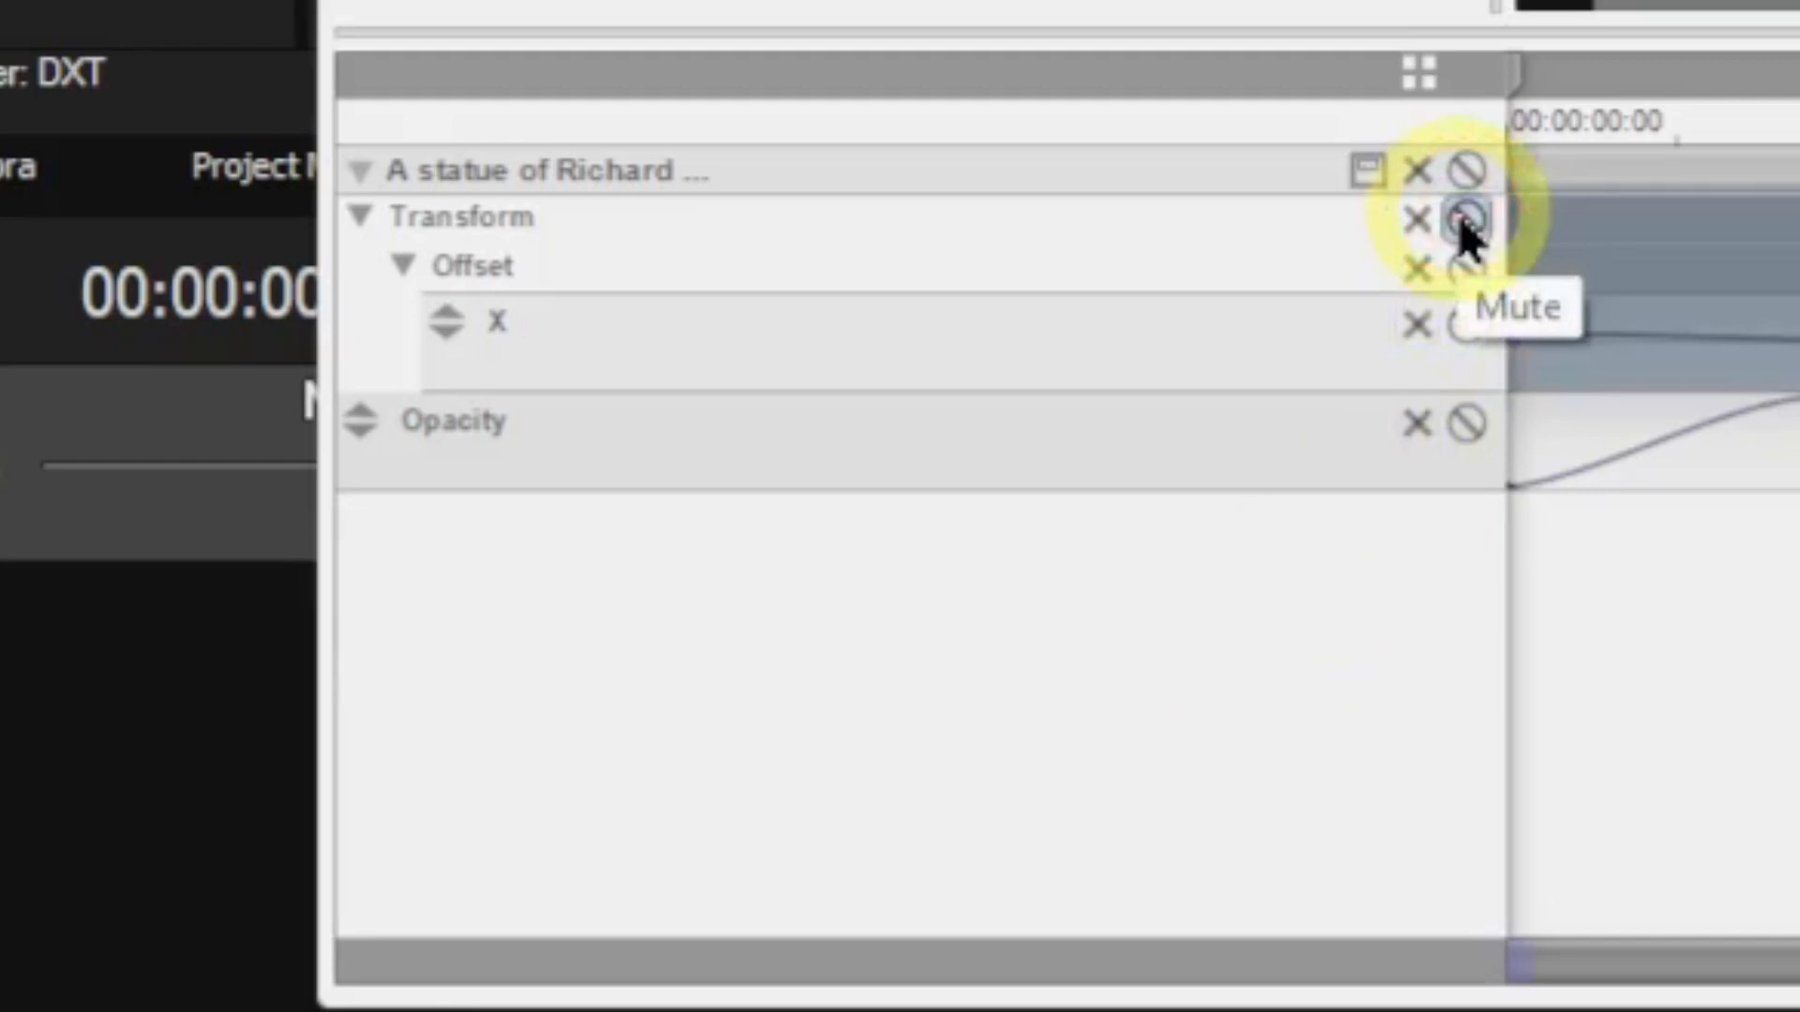
{"action": "left_click", "coordinate": [1462, 223]}
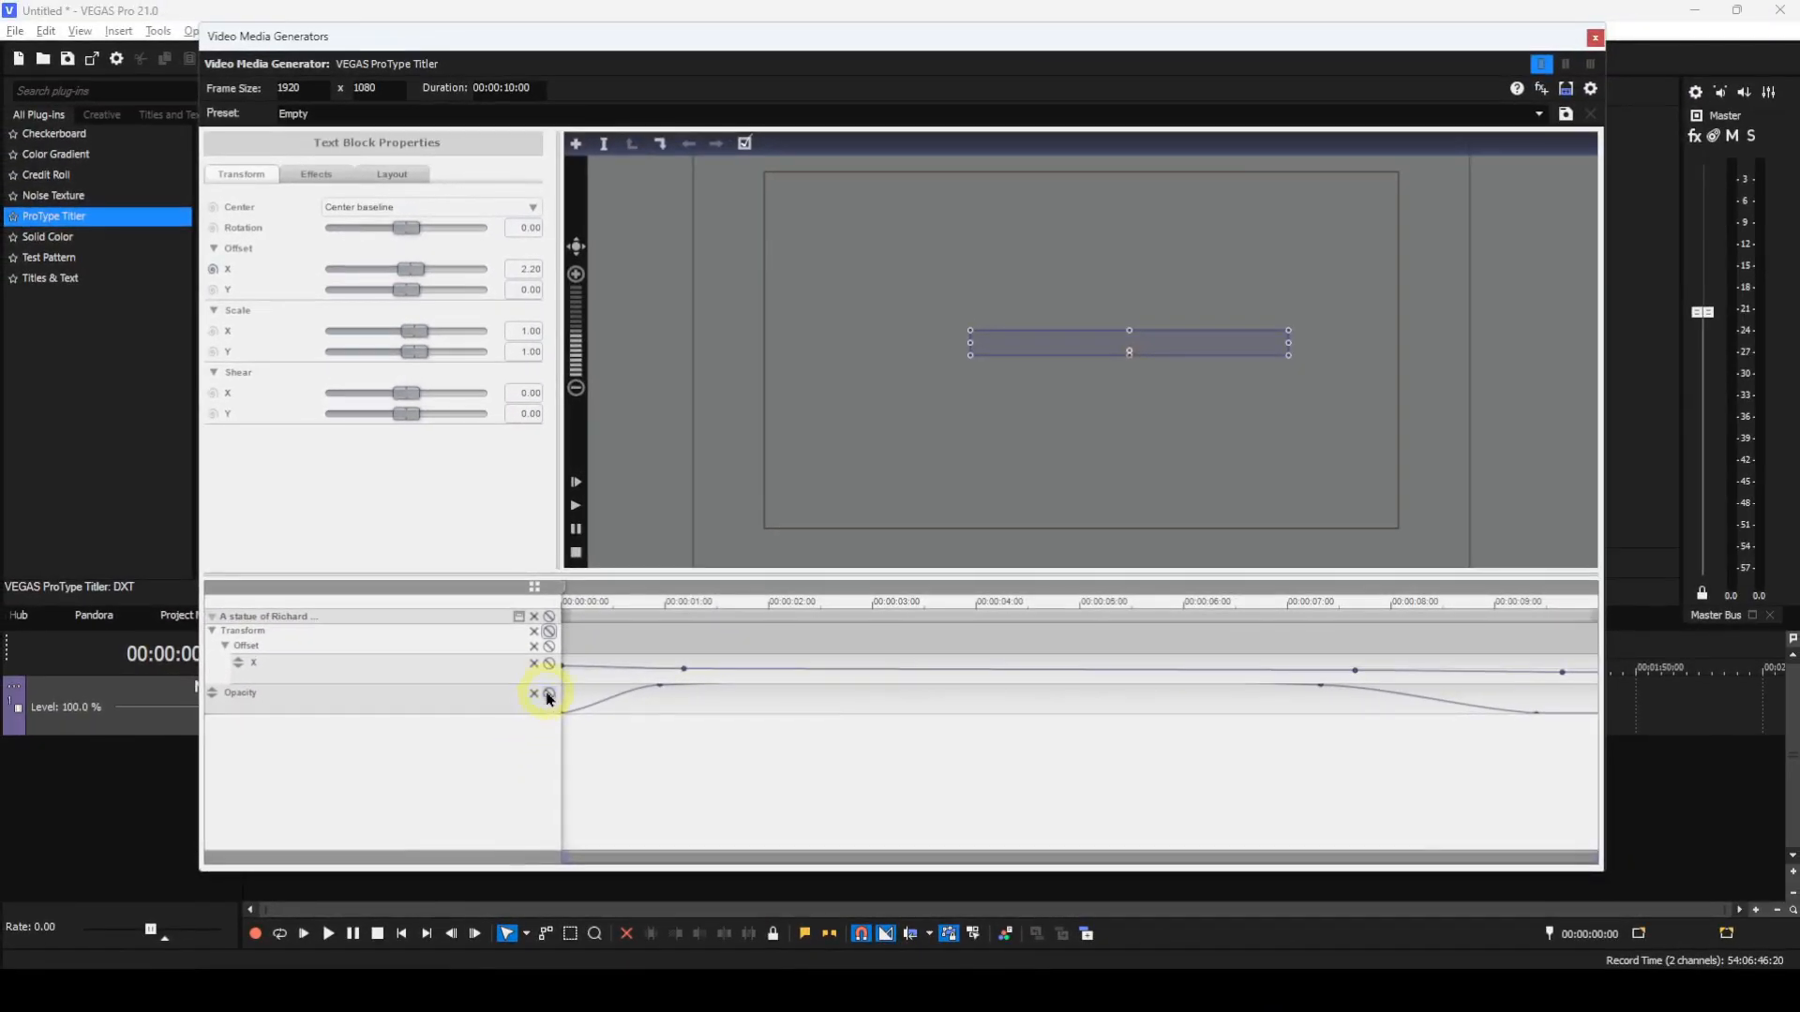
- Mute the title's Opacity automation and play the title animation from the start
{"action": "left_click", "coordinate": [548, 695]}
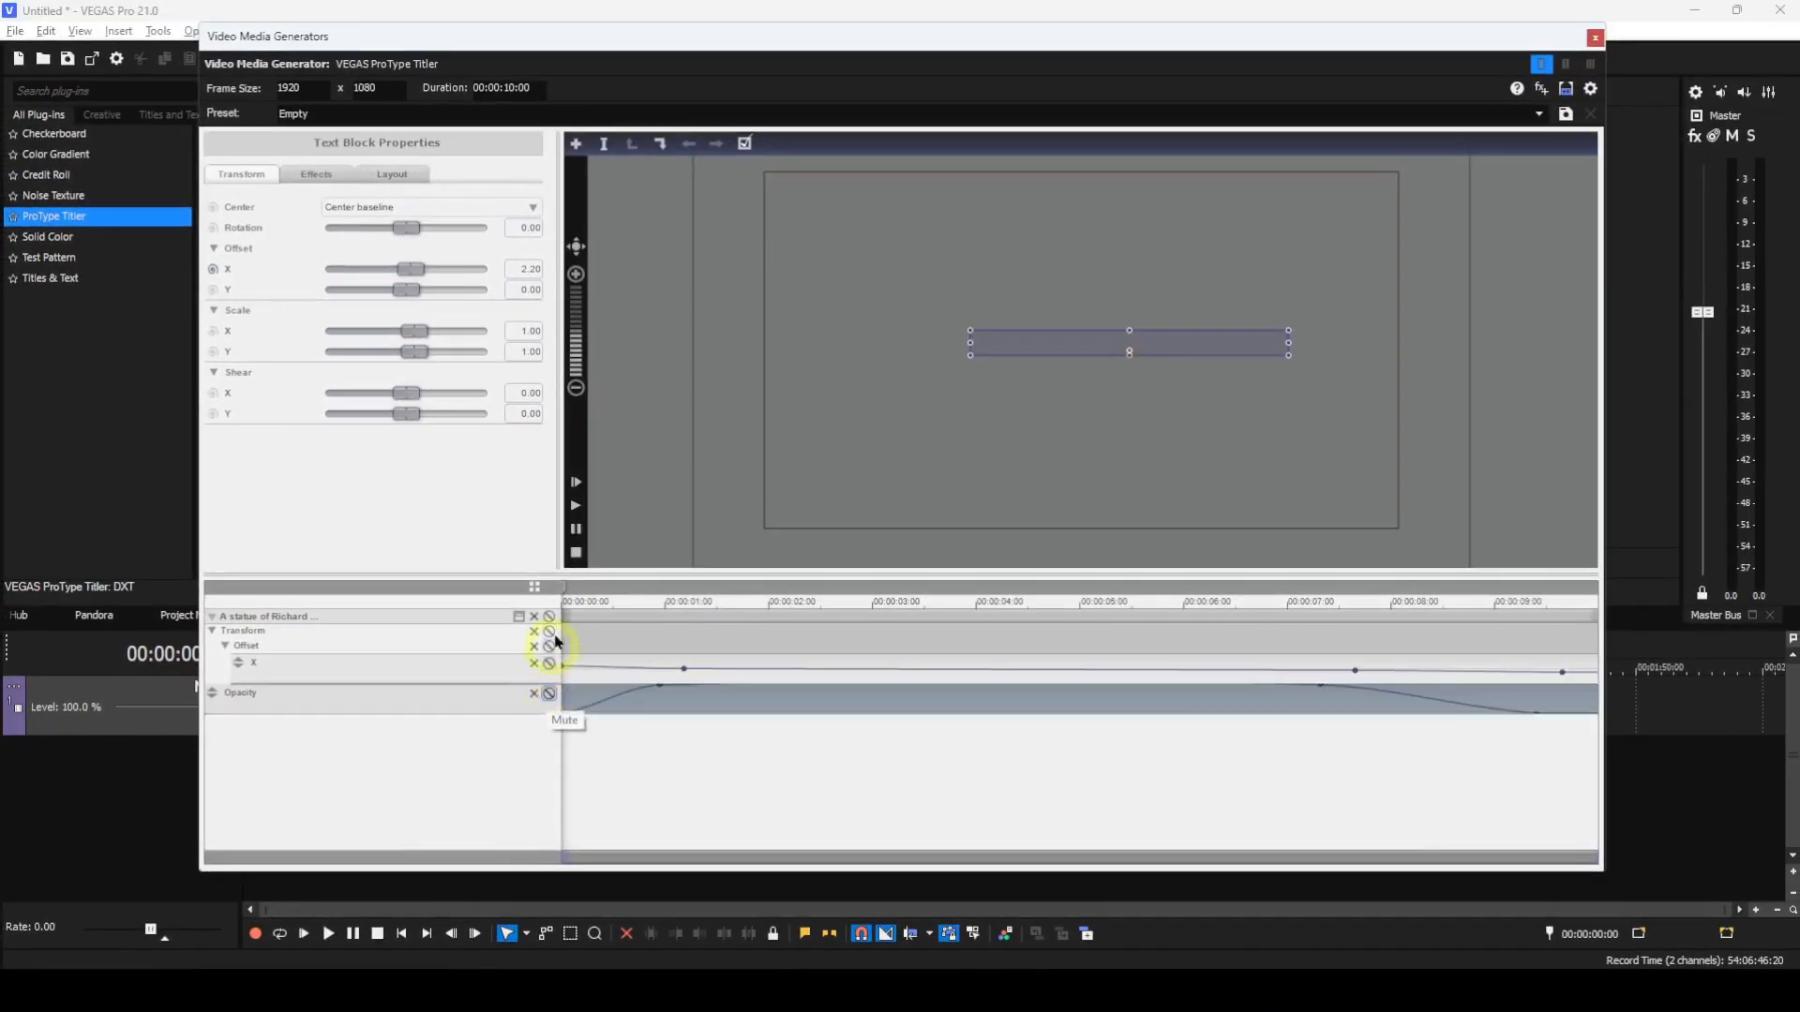
{"action": "left_click", "coordinate": [576, 482]}
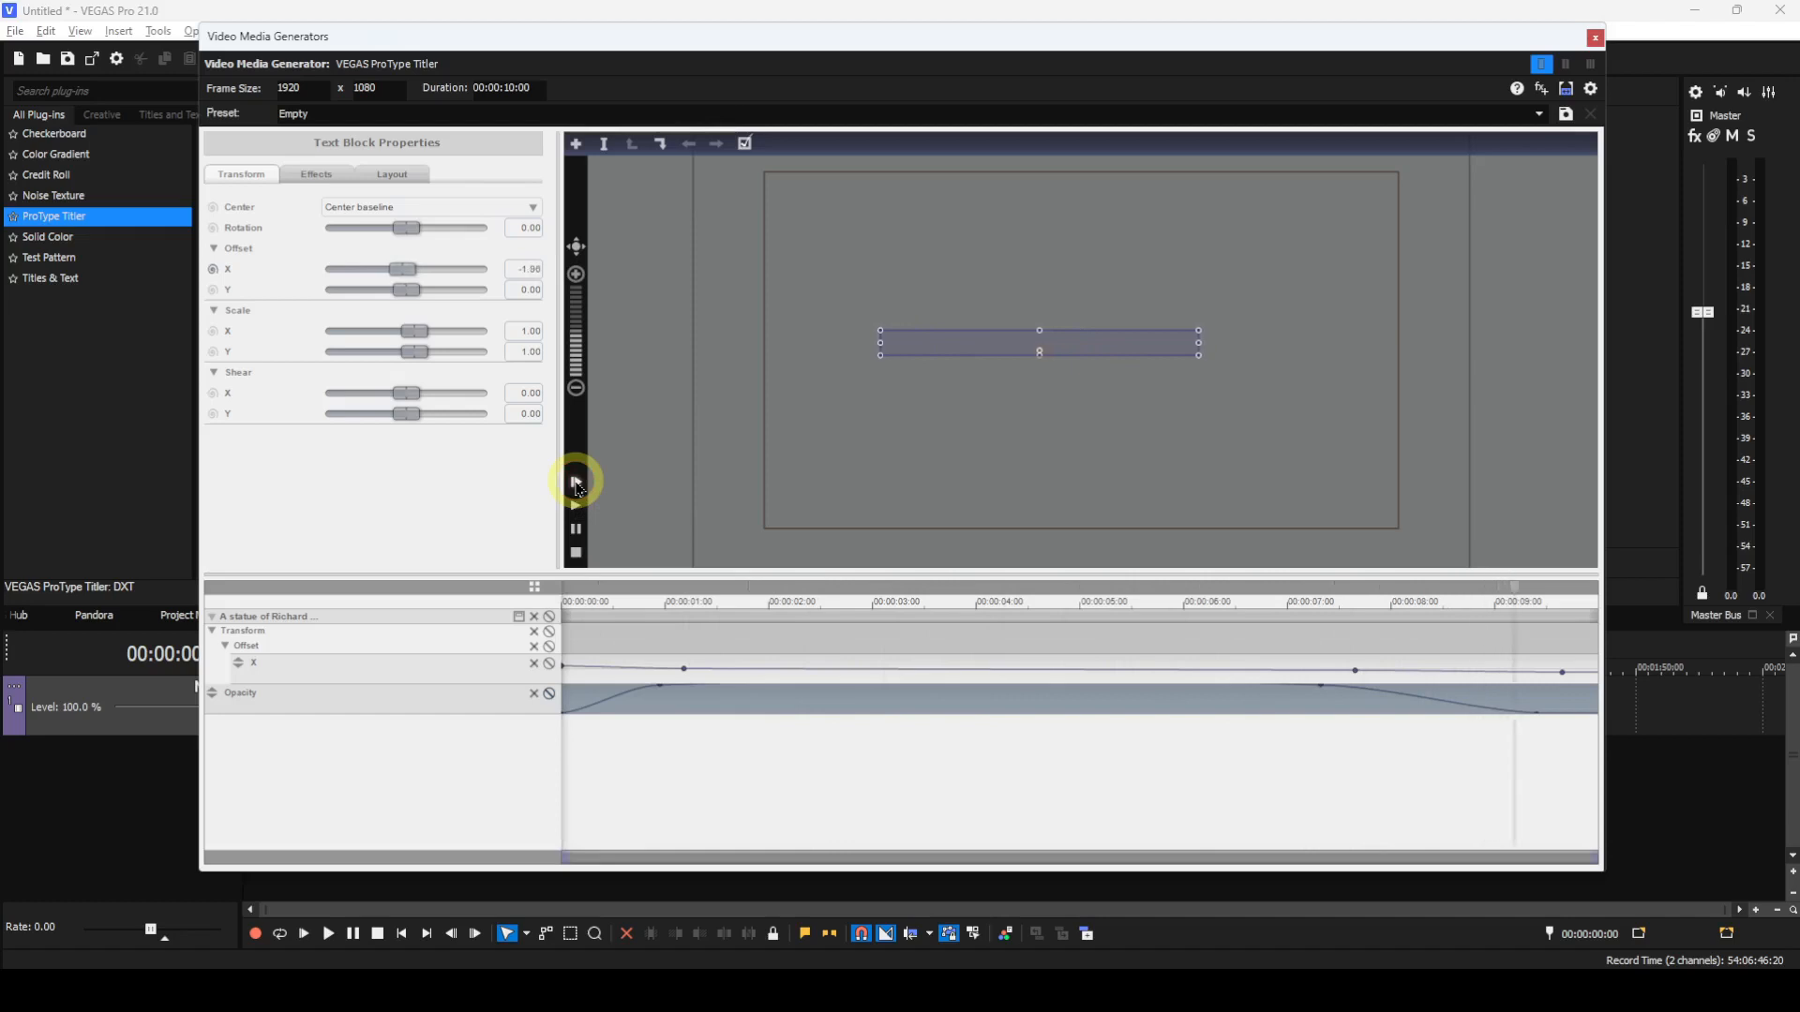
- Unmute the title's Opacity automation and replay the title animation from the start
{"action": "left_click", "coordinate": [576, 482]}
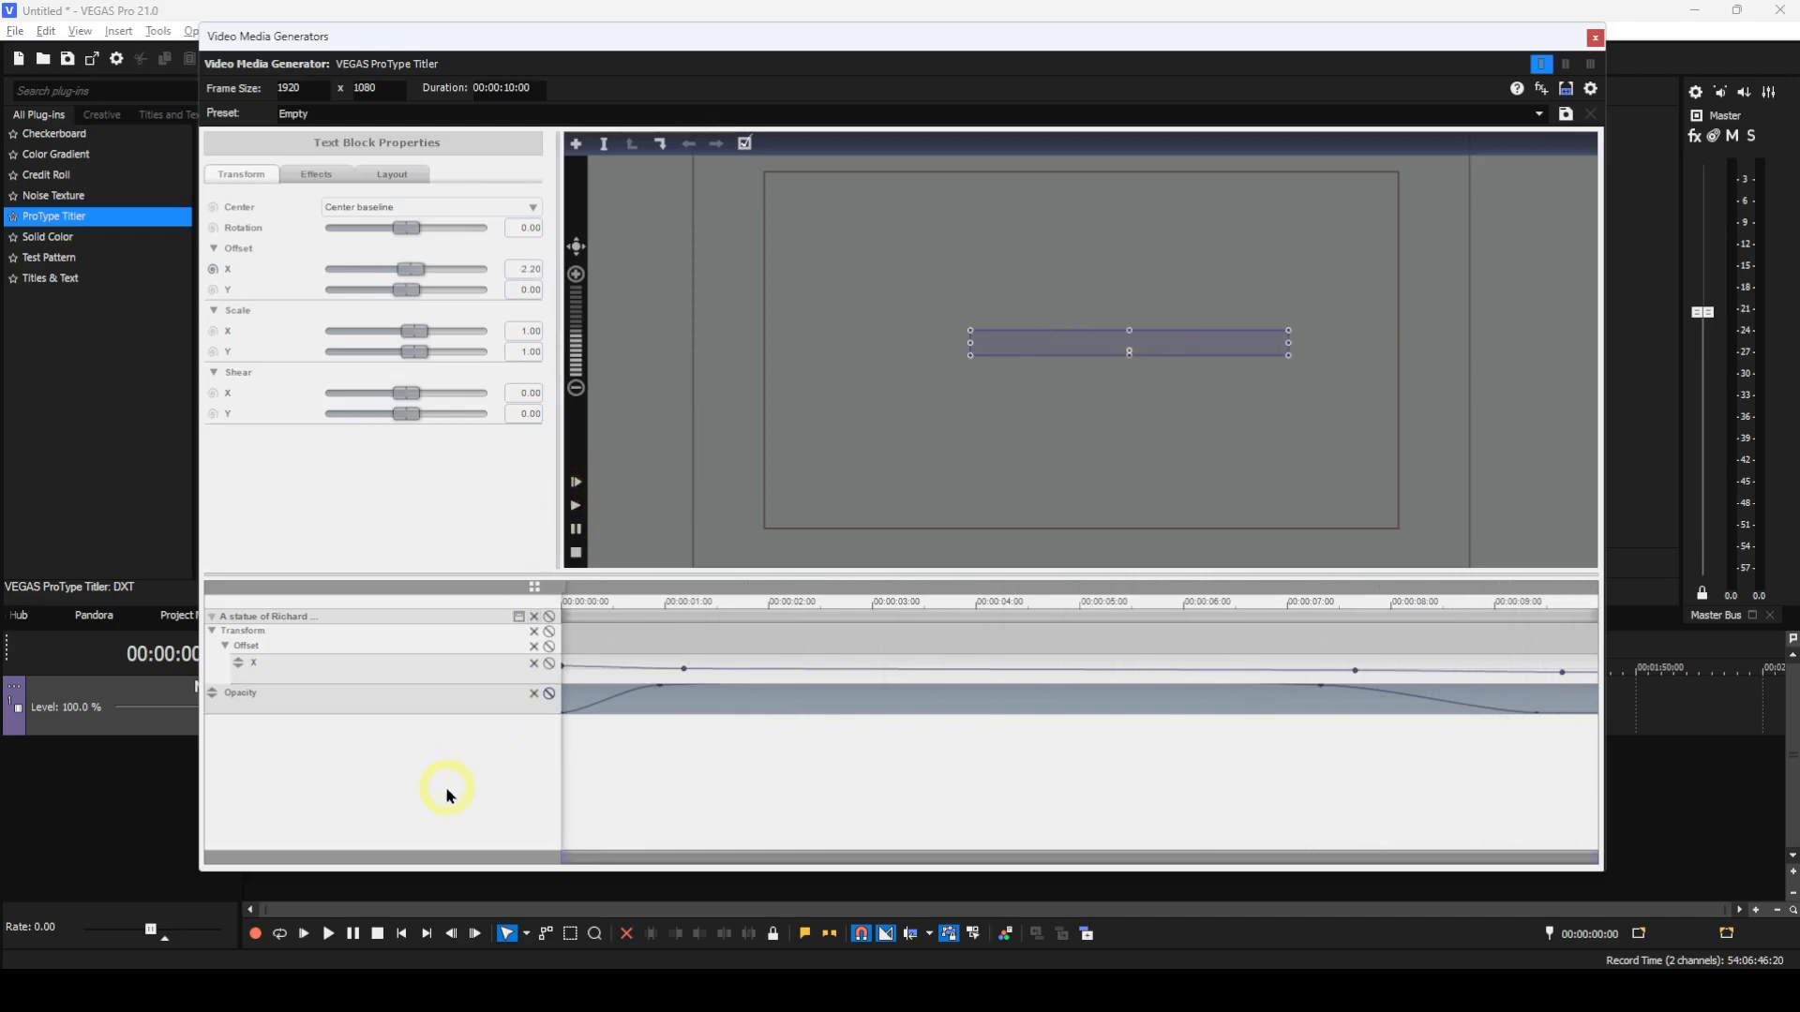
{"action": "left_click", "coordinate": [549, 693]}
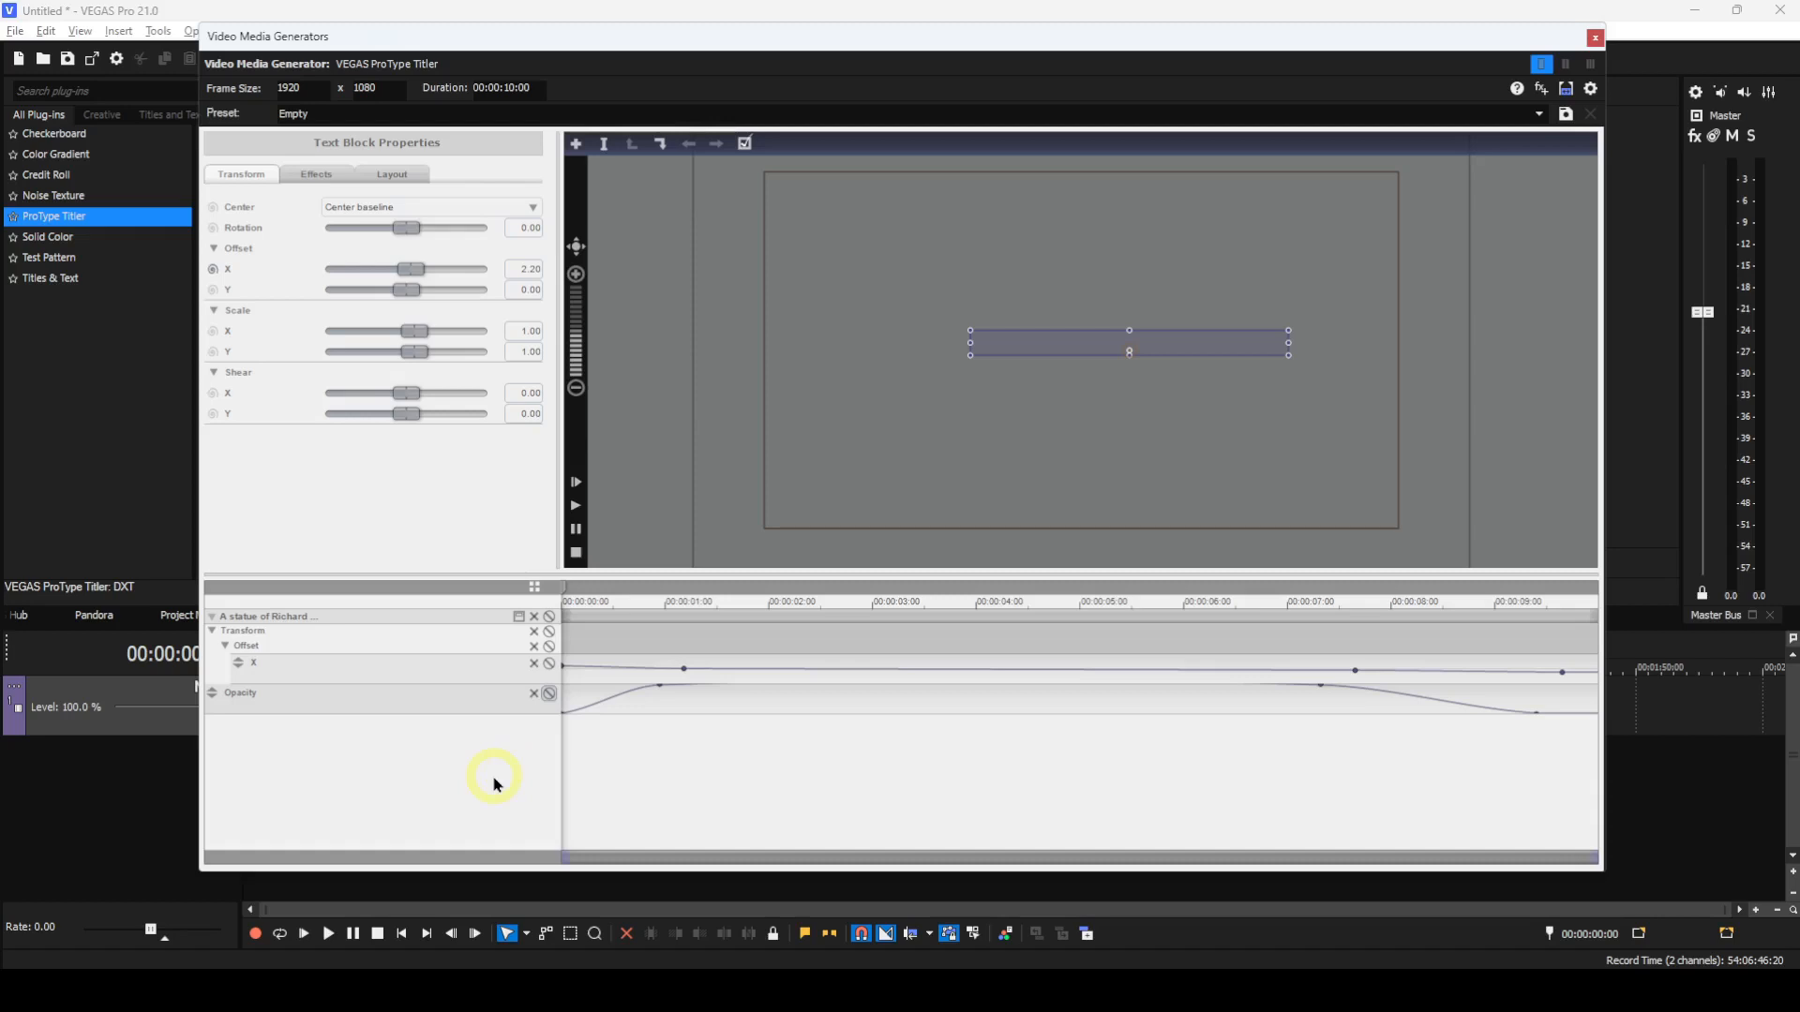
{"action": "left_click", "coordinate": [576, 485]}
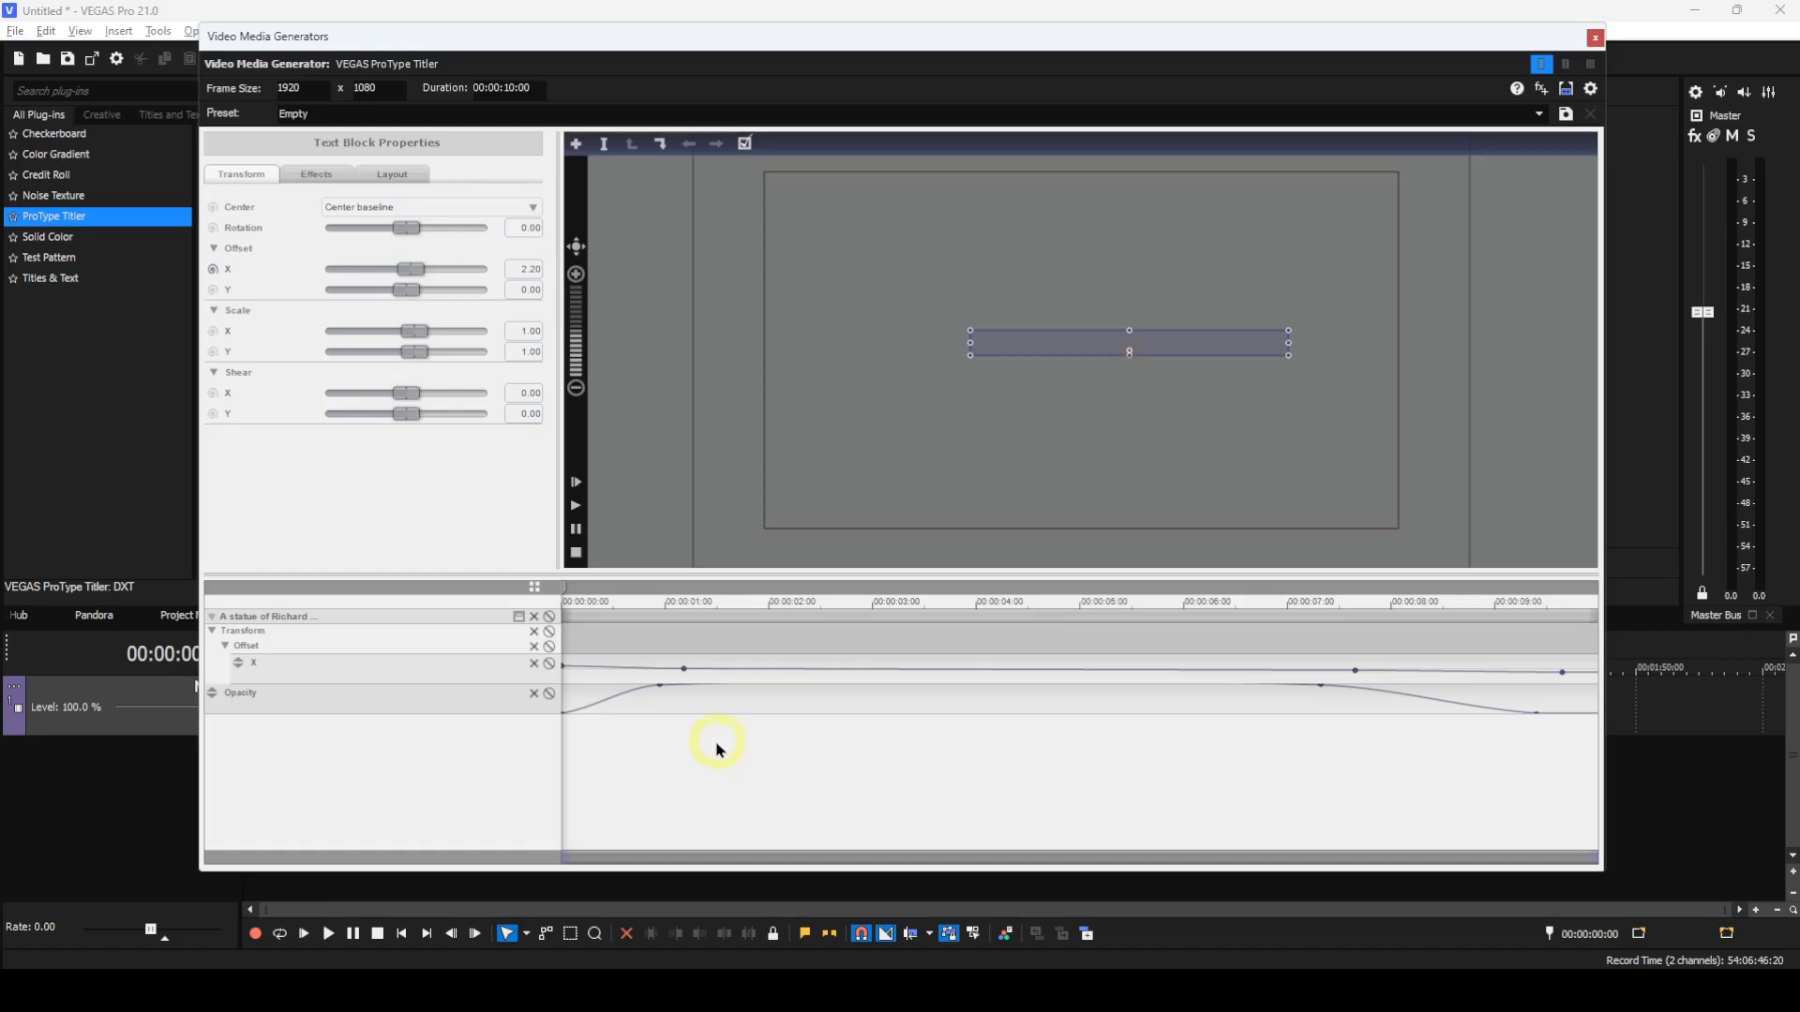
- Lower the title to the lower part of the frame by setting its Offset Y to about -5.58
{"action": "left_click", "coordinate": [408, 292], "text": "ctrl"}
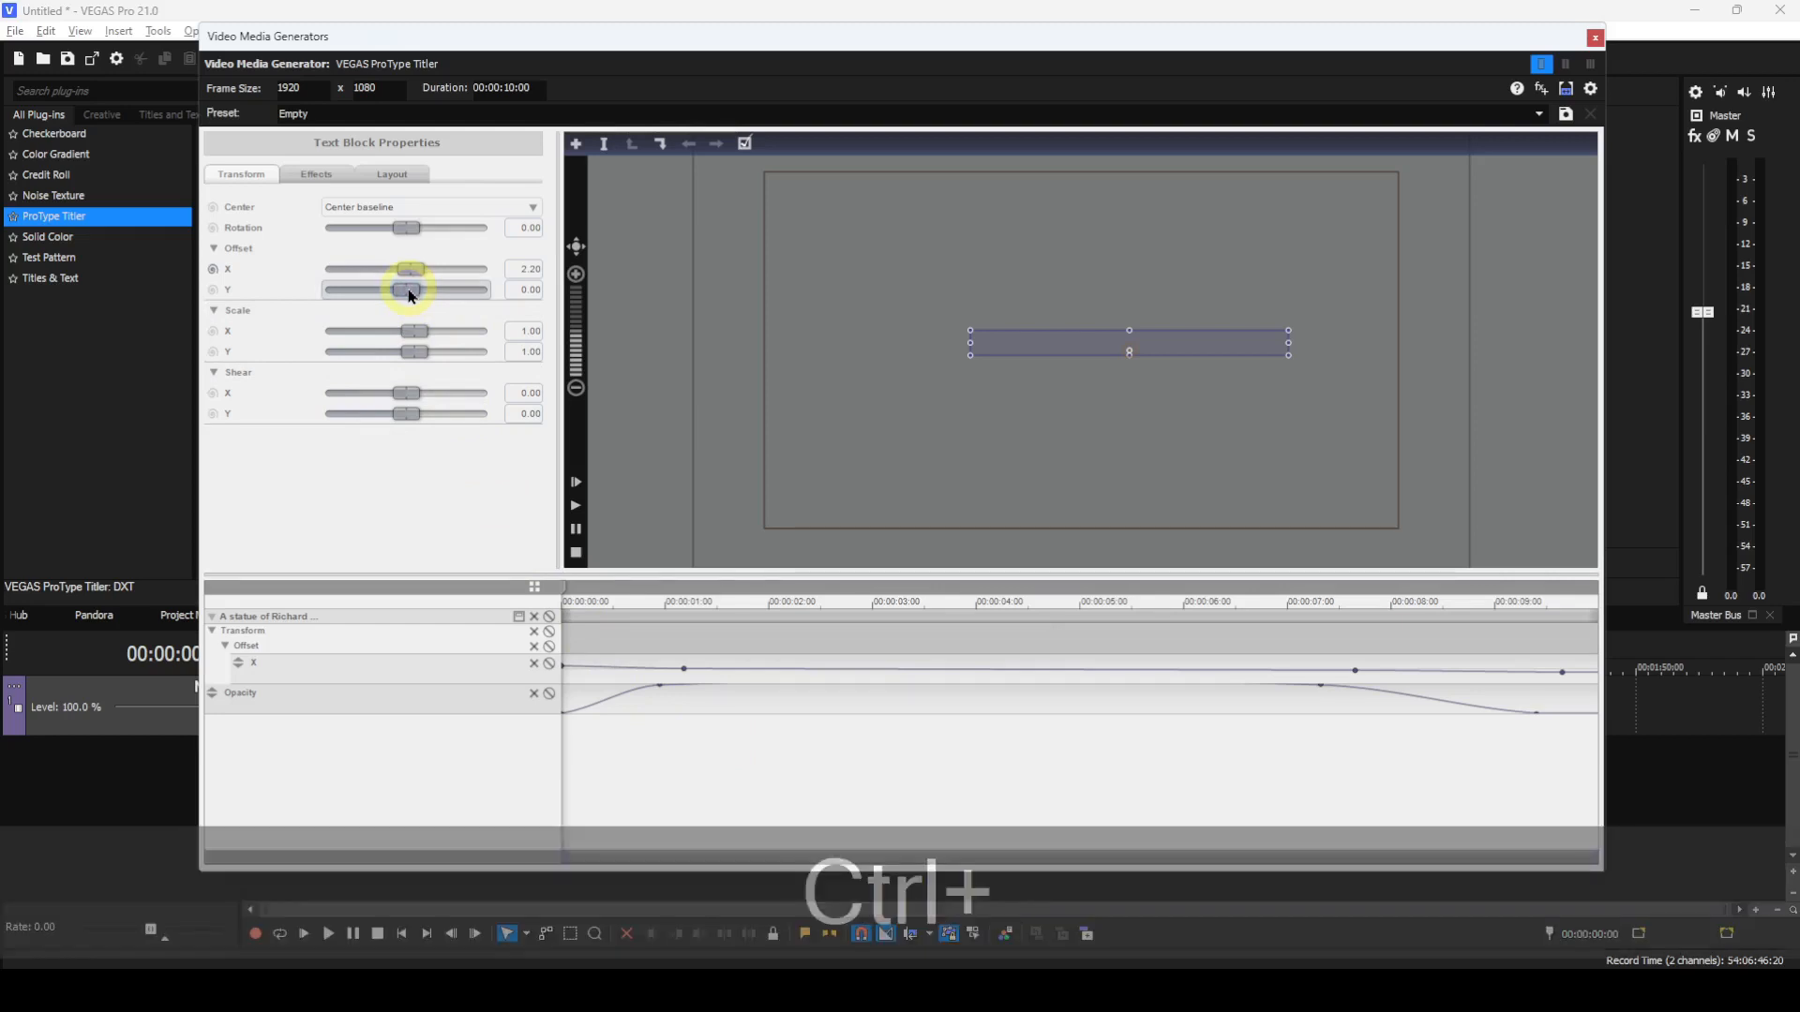
{"action": "left_click_drag", "start_coordinate": [412, 296], "coordinate": [395, 298]}
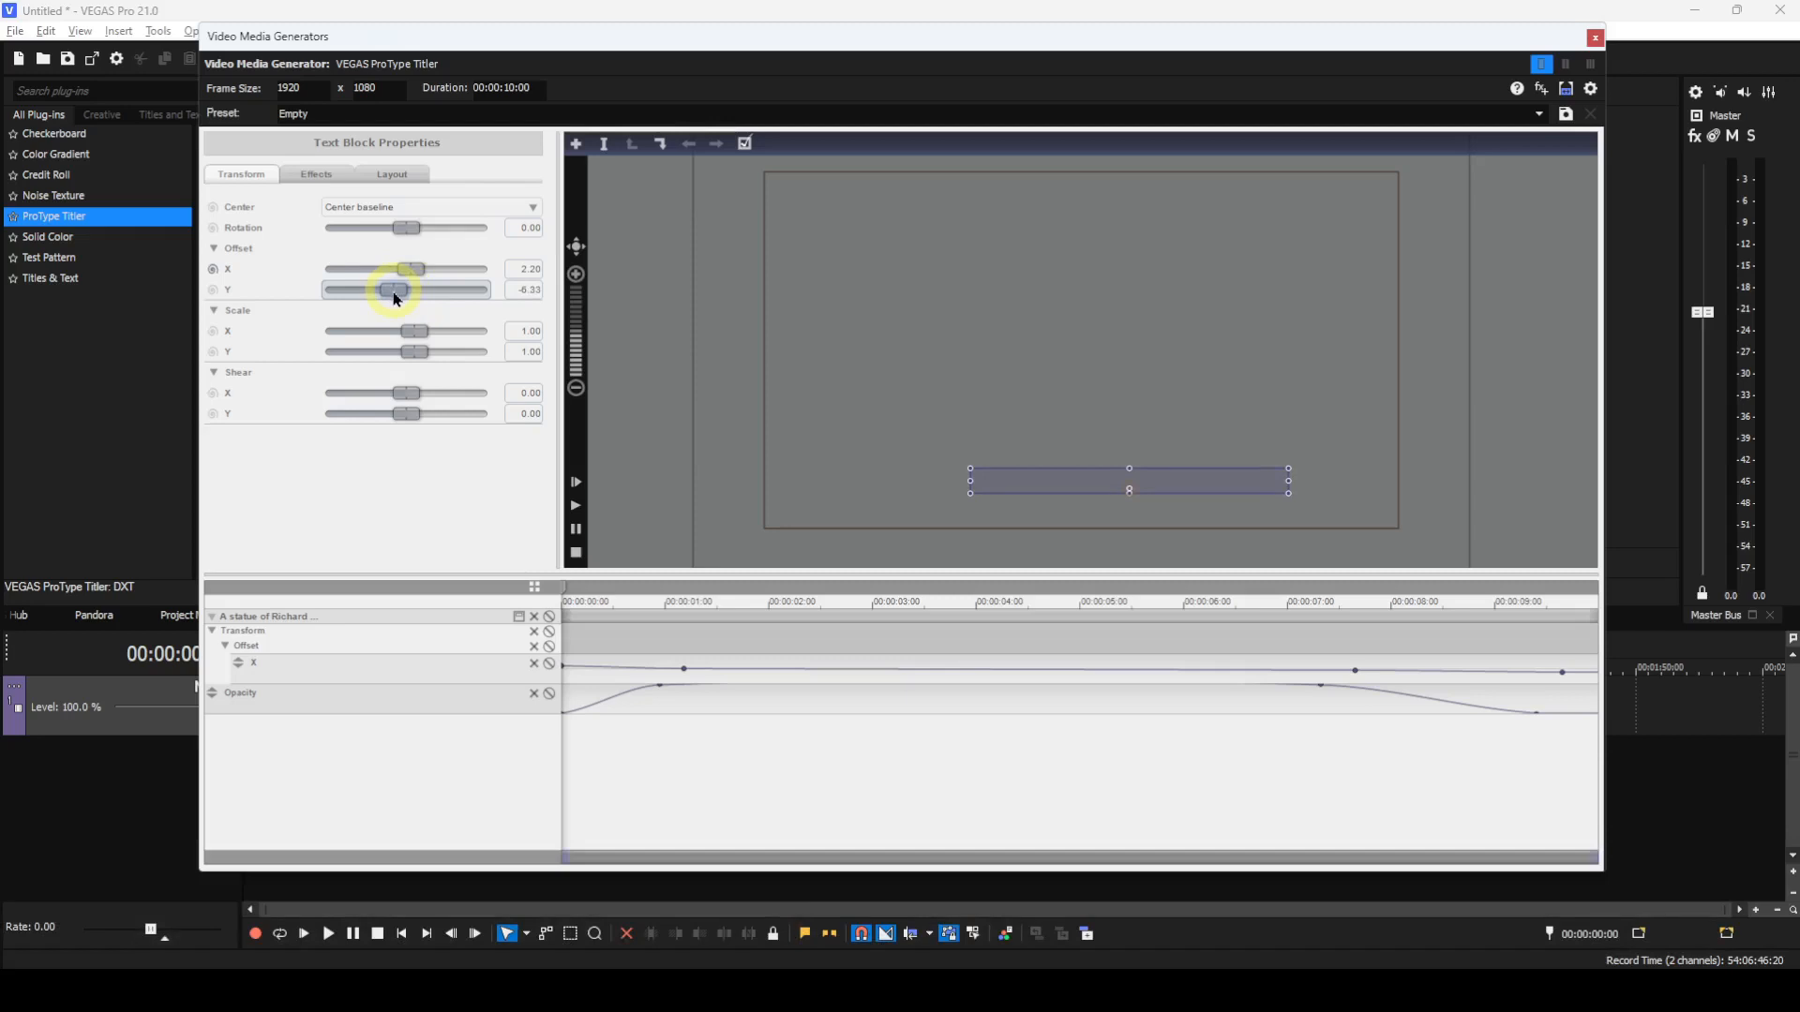
{"action": "left_click_drag", "start_coordinate": [394, 298], "coordinate": [394, 298]}
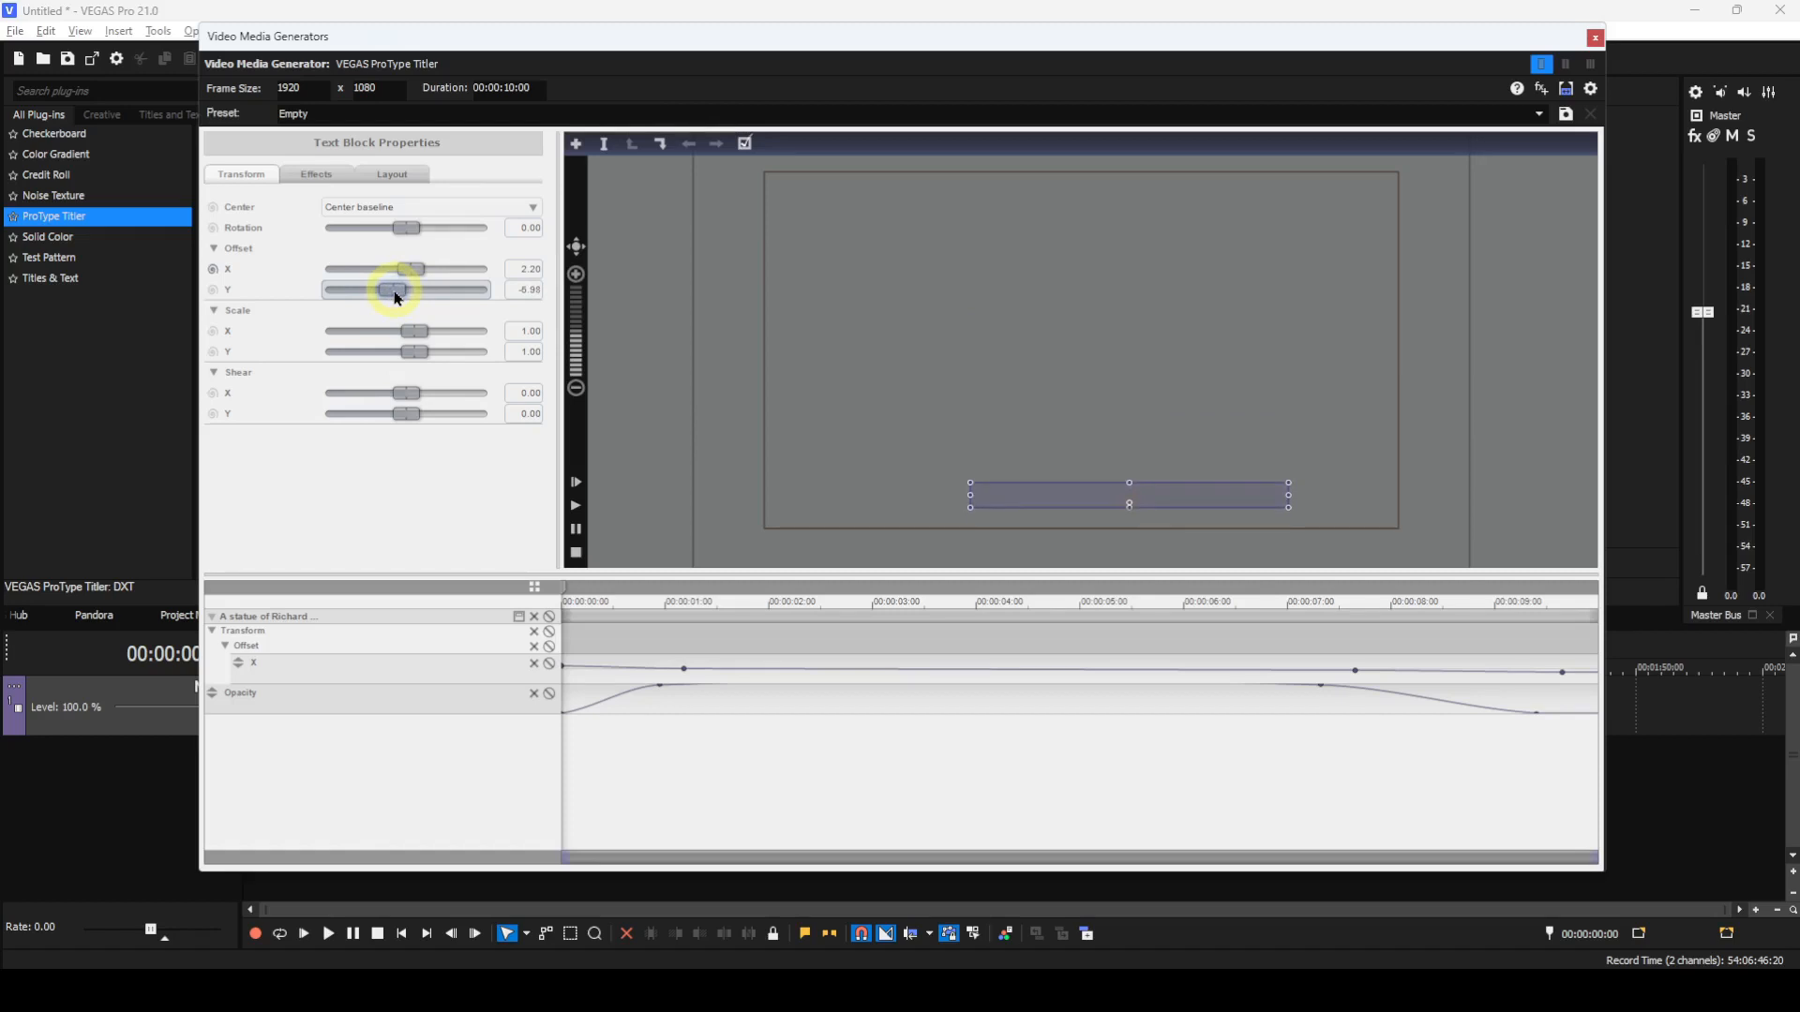
{"action": "left_click_drag", "start_coordinate": [394, 298], "coordinate": [404, 309]}
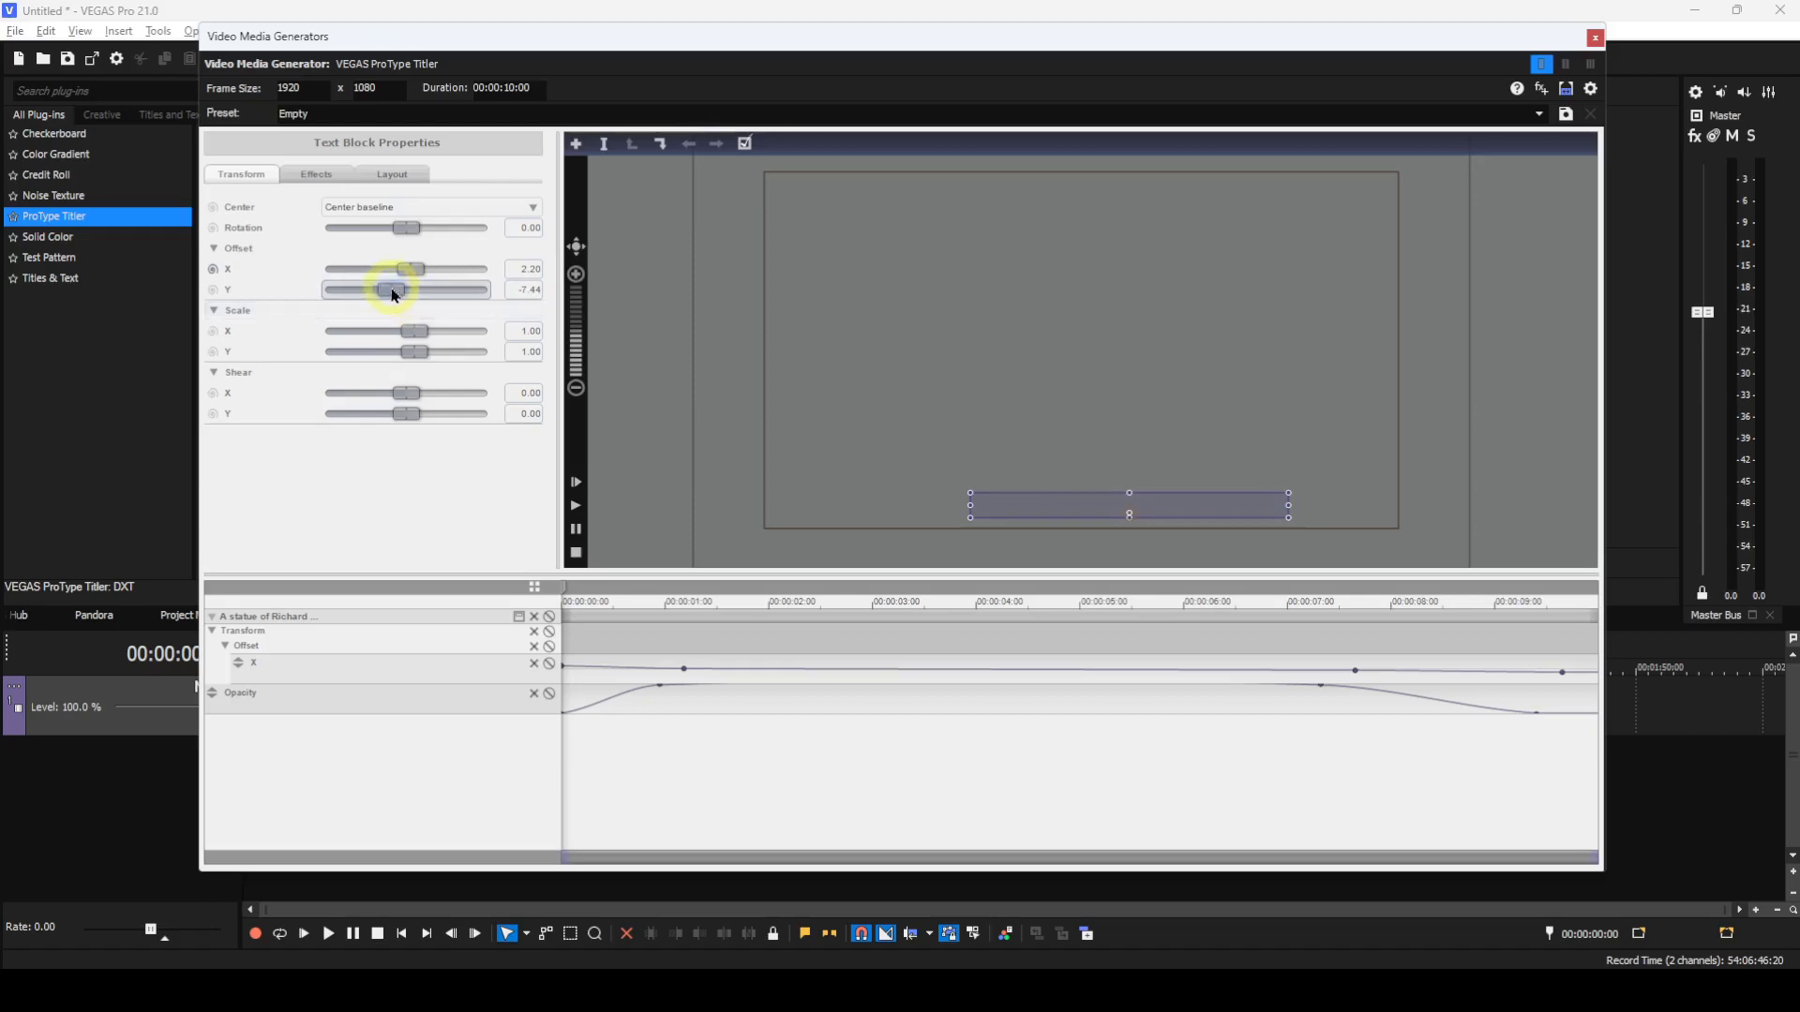
{"action": "left_click_drag", "start_coordinate": [395, 298], "coordinate": [401, 298]}
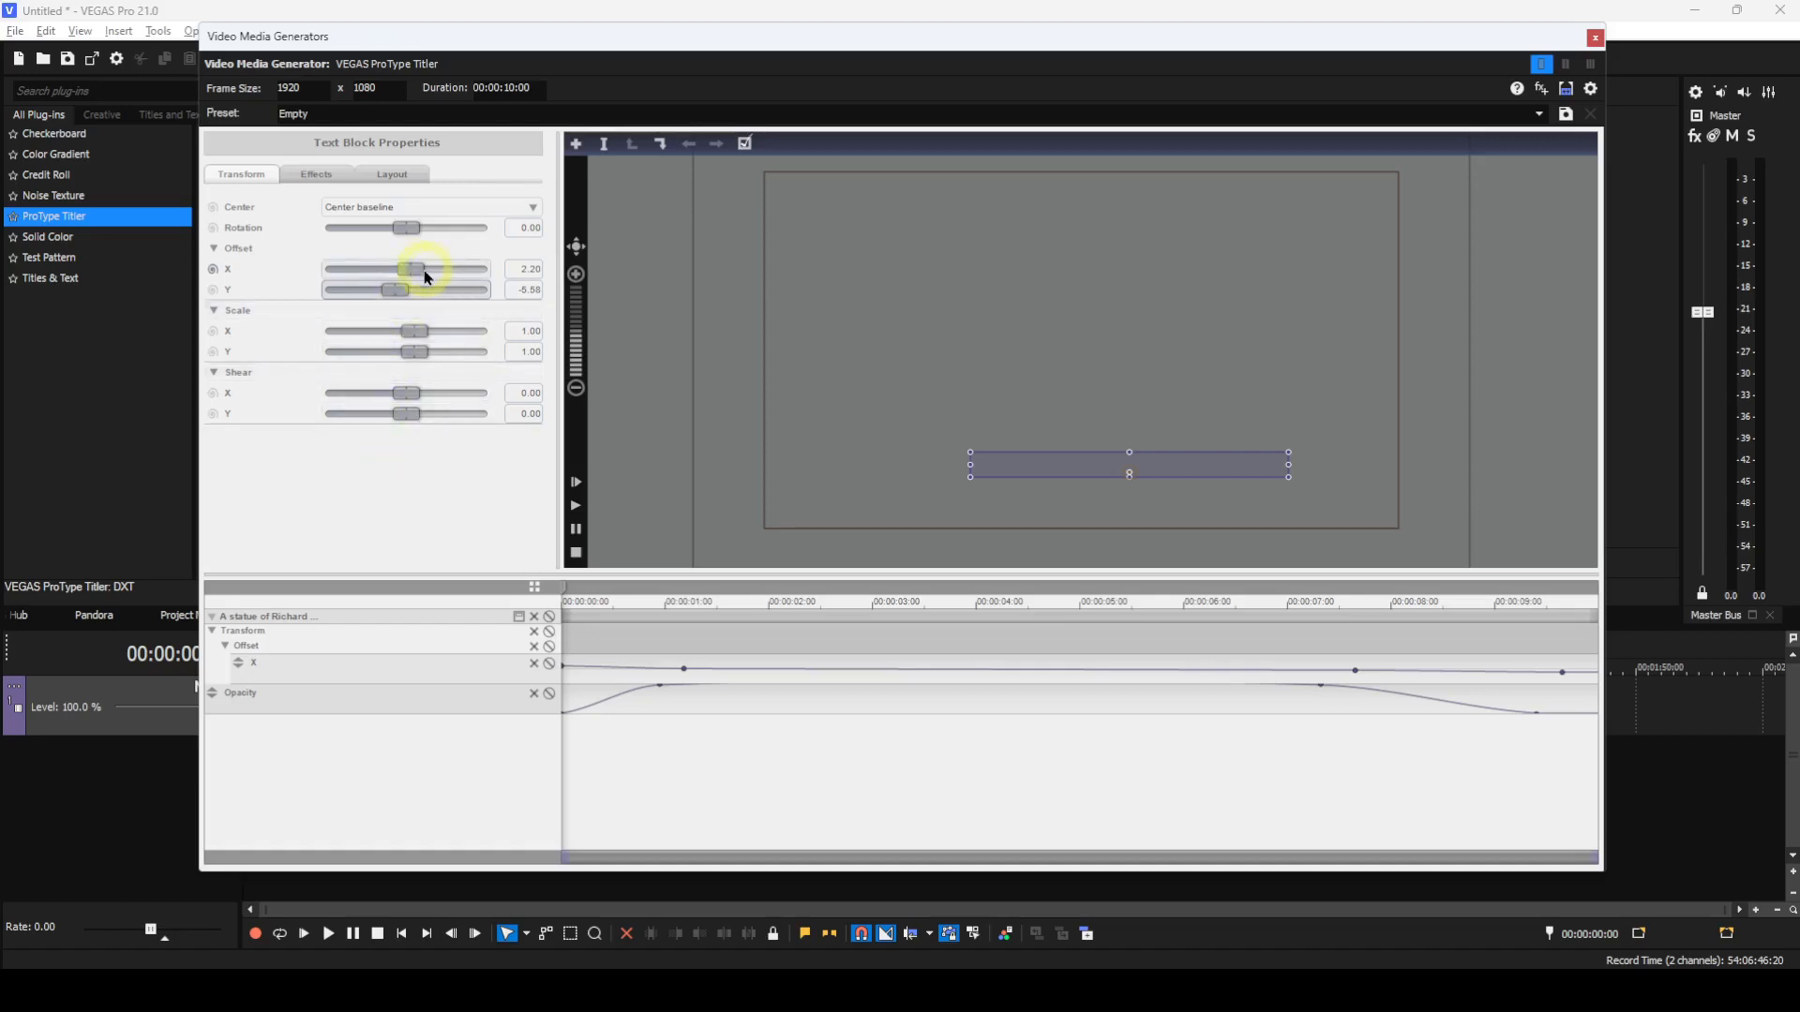
- Set the title's starting Offset X to about 25.58, off the frame's right side, and preview the animation from the start
{"action": "left_click_drag", "start_coordinate": [417, 274], "coordinate": [454, 274]}
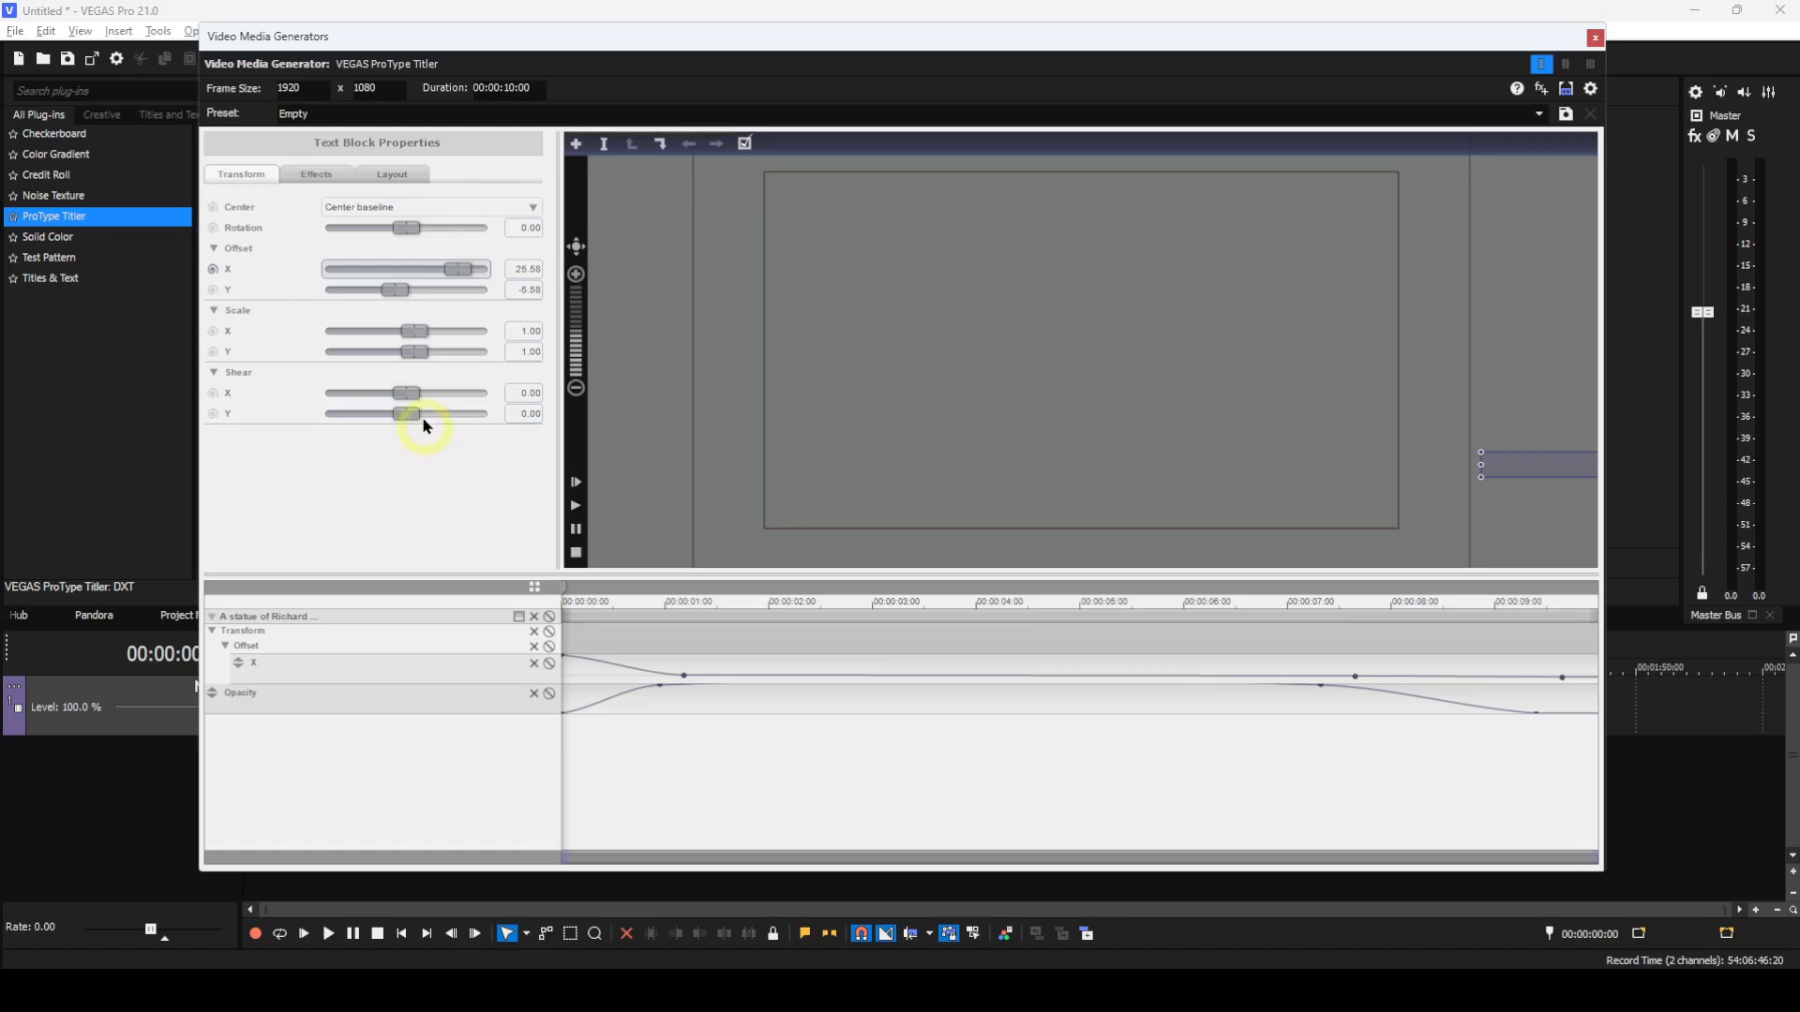
{"action": "mouse_move", "coordinate": [456, 273]}
{"action": "left_mouse_down"}
{"action": "mouse_move", "coordinate": [403, 274]}
{"action": "mouse_move", "coordinate": [459, 278]}
{"action": "left_mouse_up"}
{"action": "left_click", "coordinate": [574, 485]}
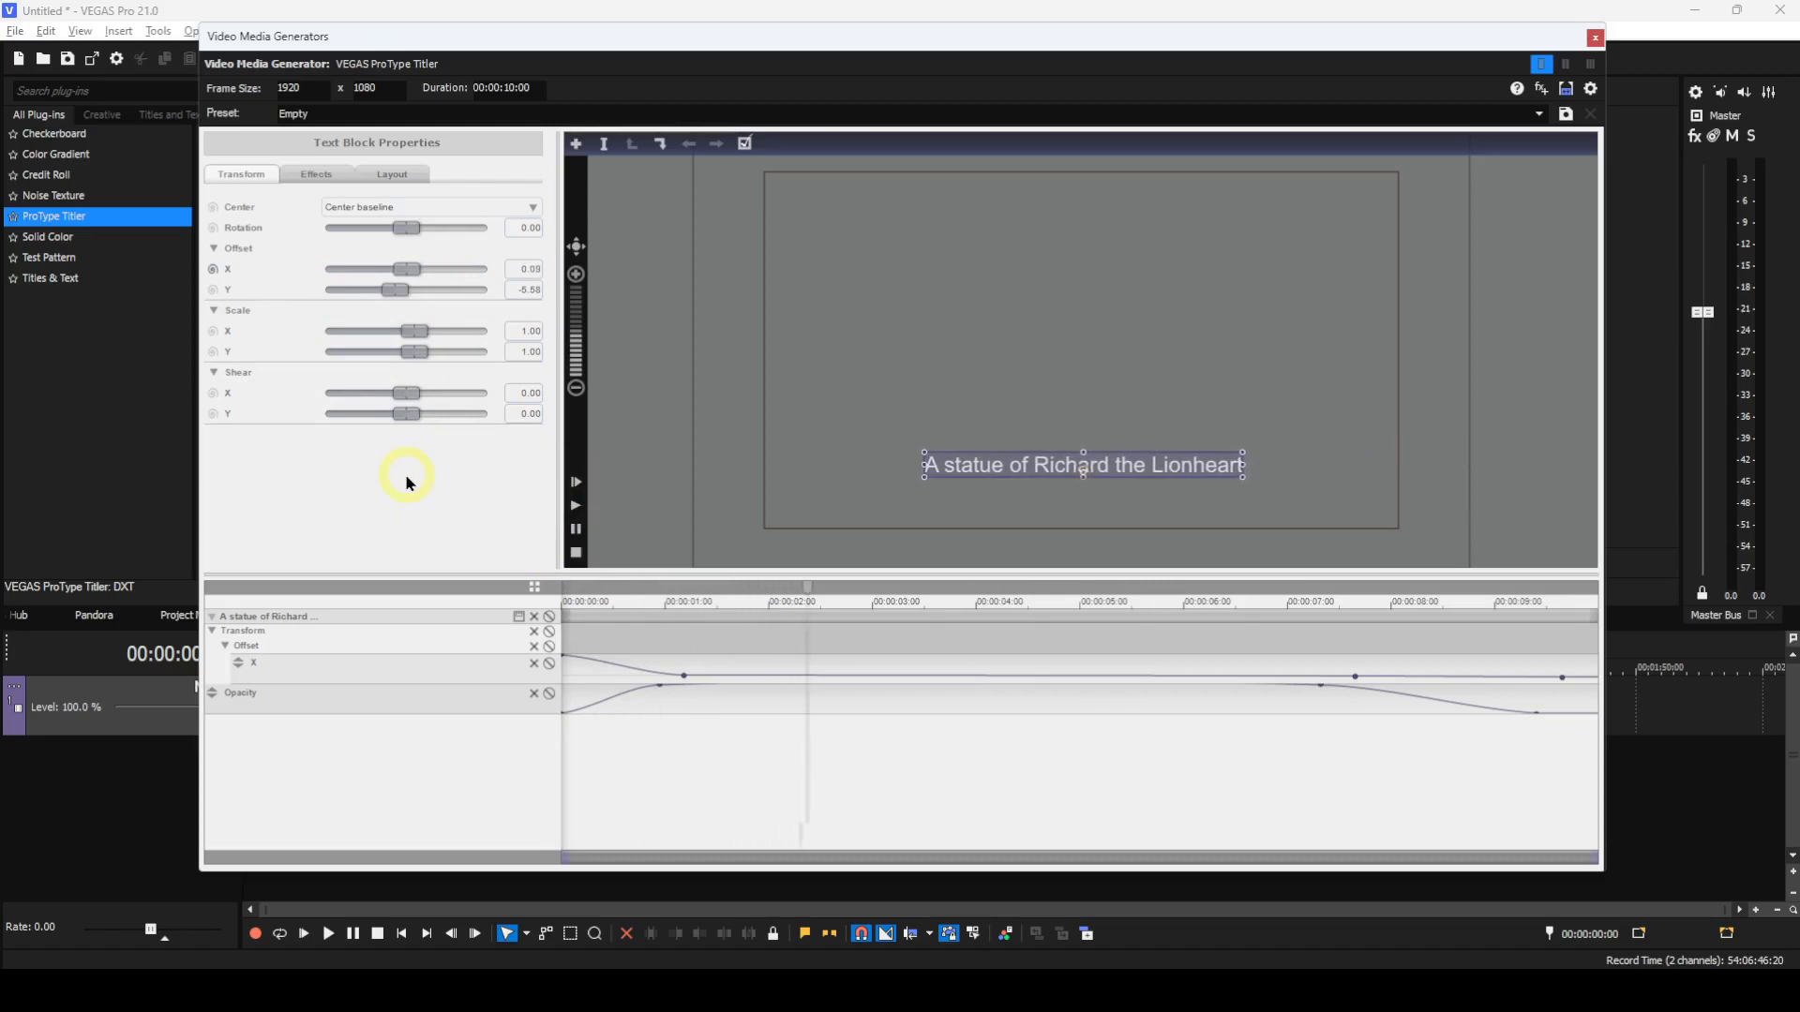
{"action": "left_click", "coordinate": [575, 553]}
{"action": "left_click", "coordinate": [812, 490]}
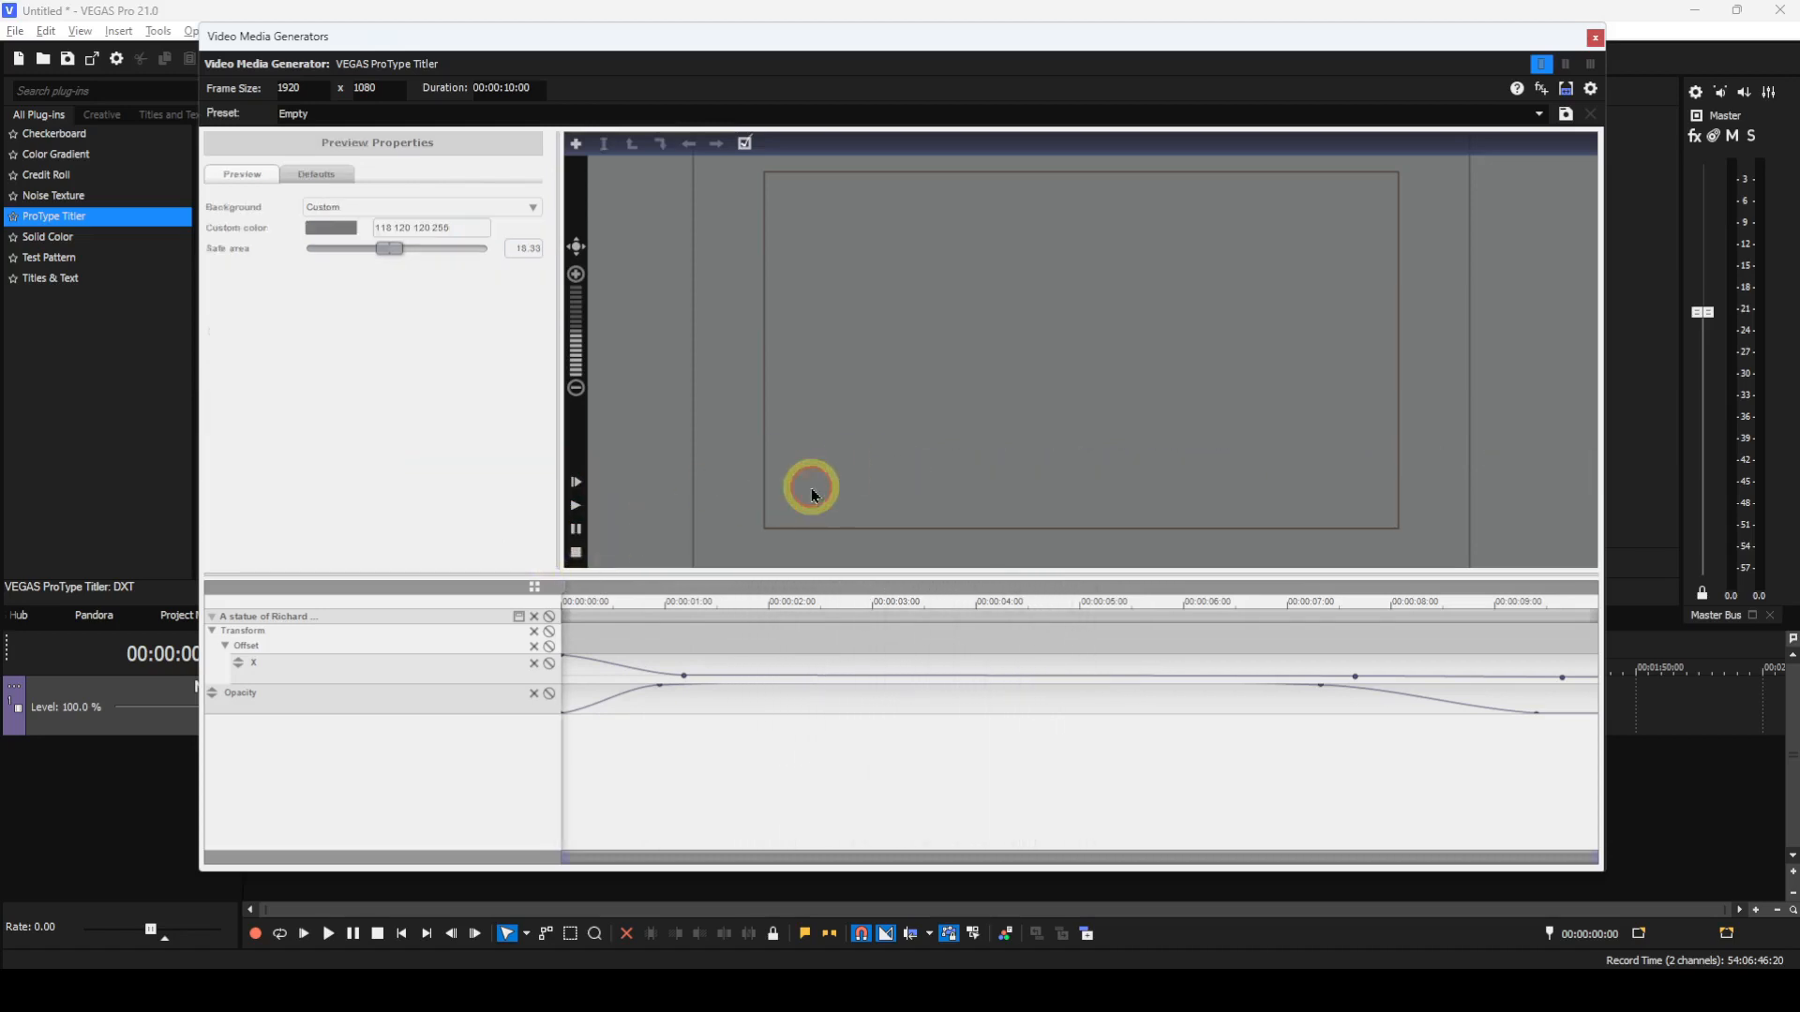
{"action": "left_click", "coordinate": [576, 482]}
- Delete the last keyframe of both the Offset X and Opacity automation tracks
{"action": "right_click", "coordinate": [1563, 679]}
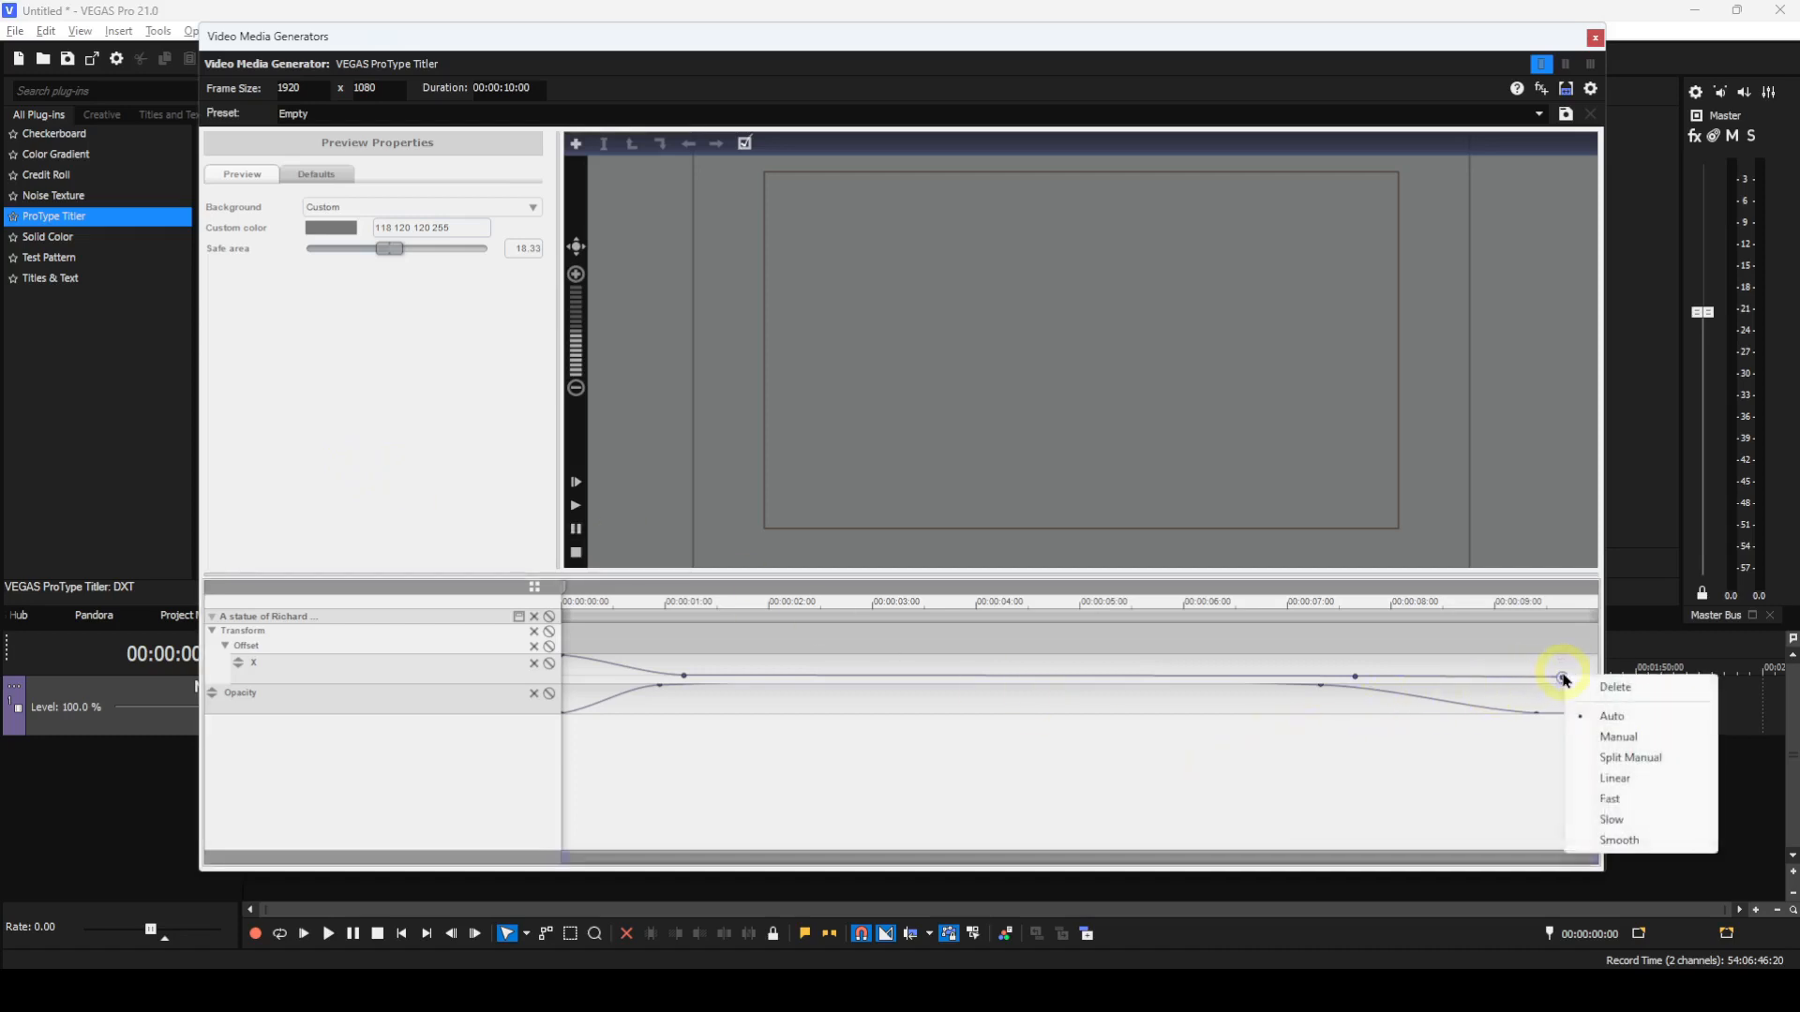
{"action": "left_click", "coordinate": [1626, 690]}
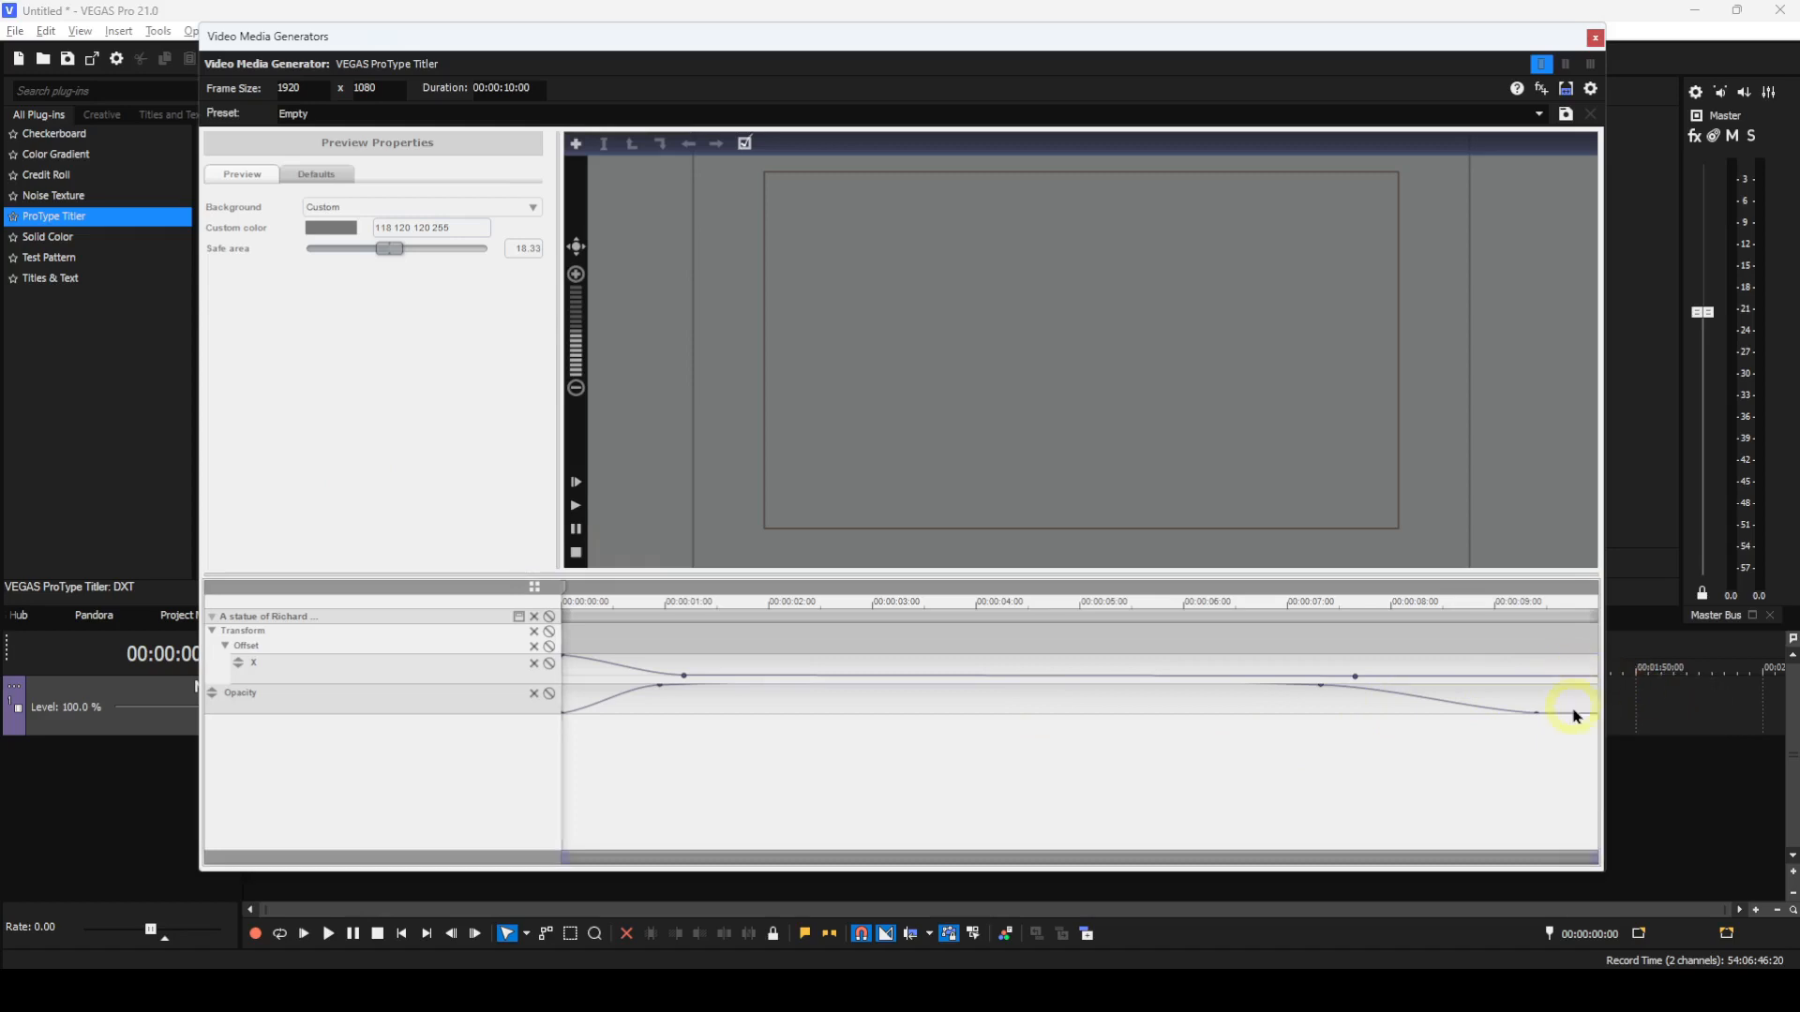
{"action": "right_click", "coordinate": [1537, 717]}
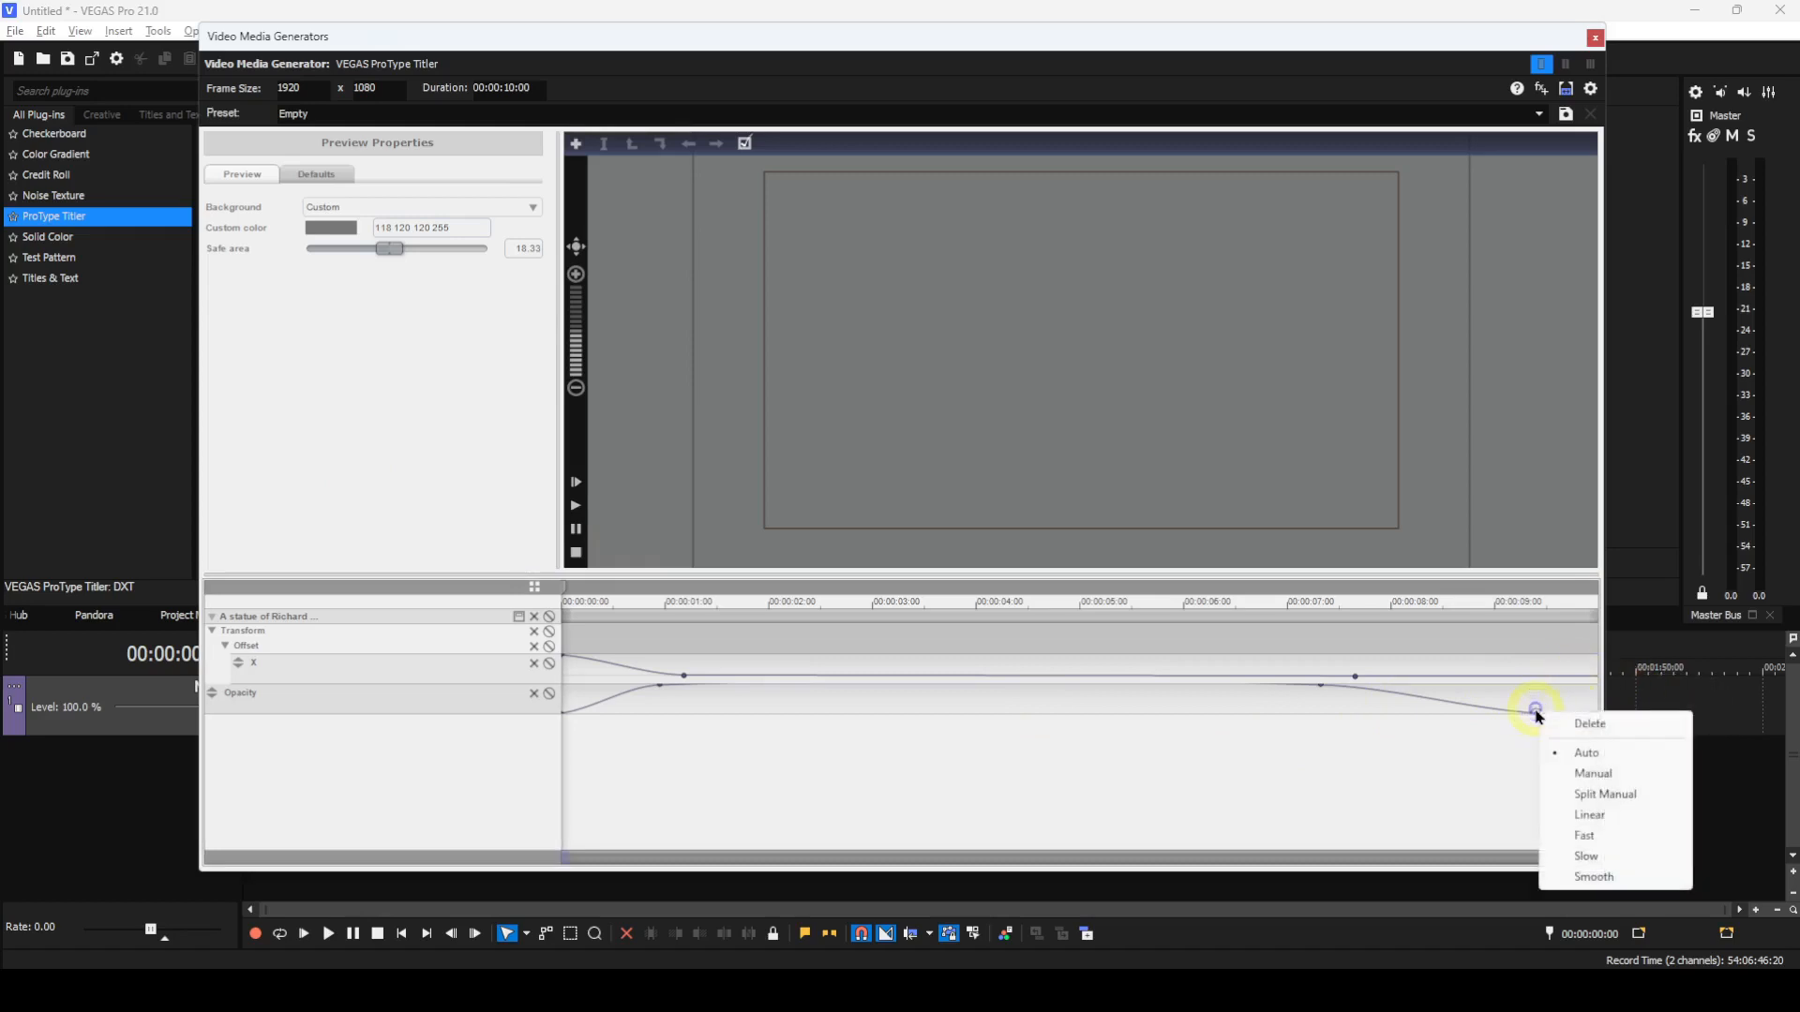
{"action": "left_click", "coordinate": [1594, 723]}
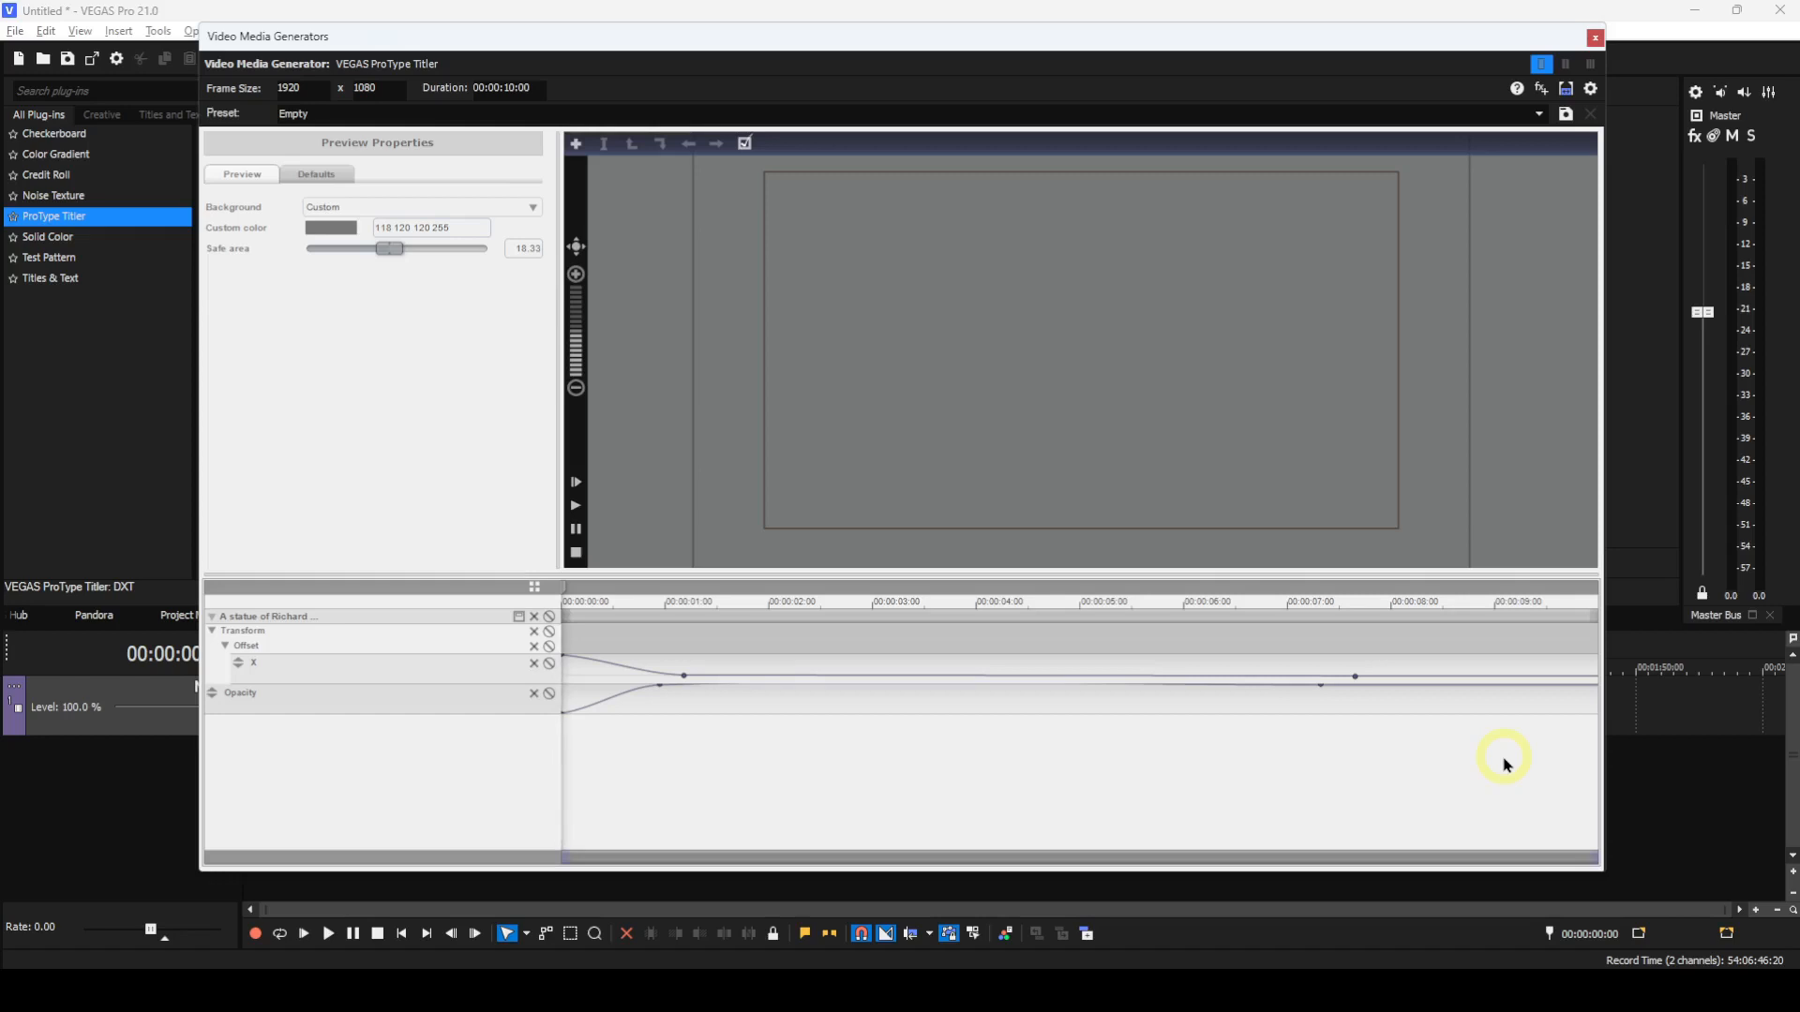
- Reset the title's Offset X to 0.00 at the third and second Offset X keyframes
{"action": "left_click", "coordinate": [1356, 677]}
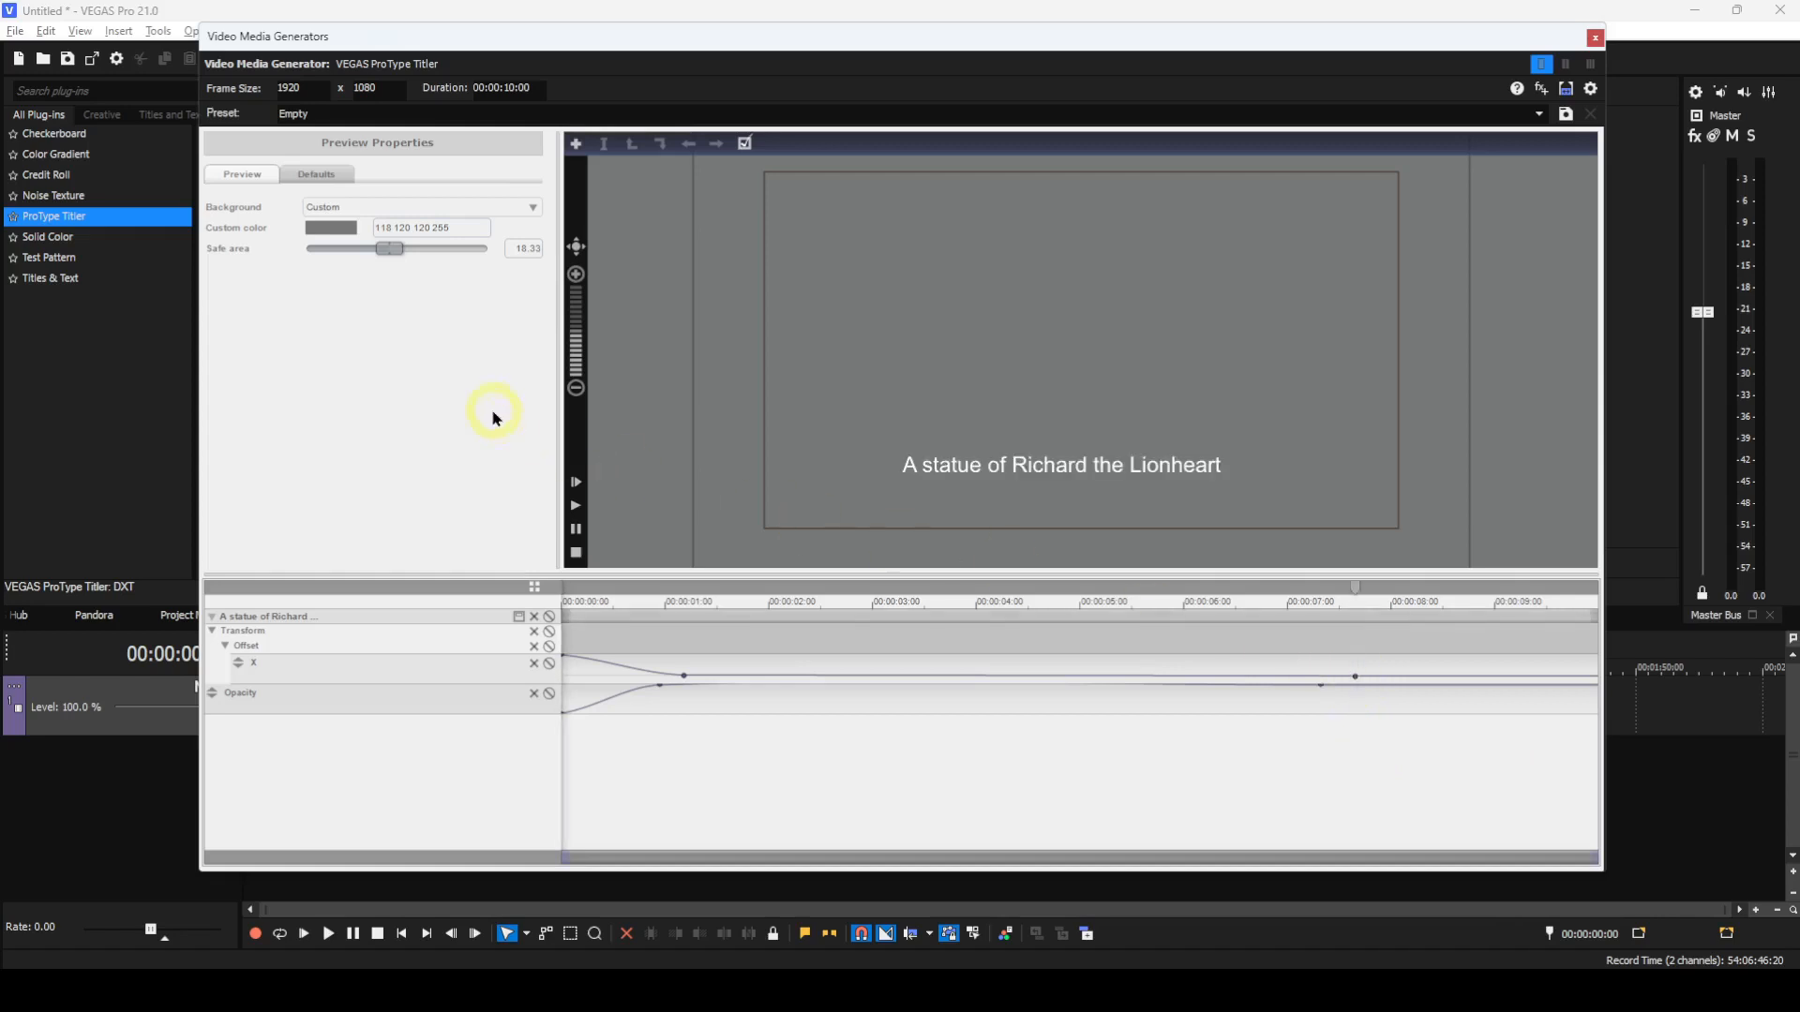
{"action": "left_click", "coordinate": [979, 468]}
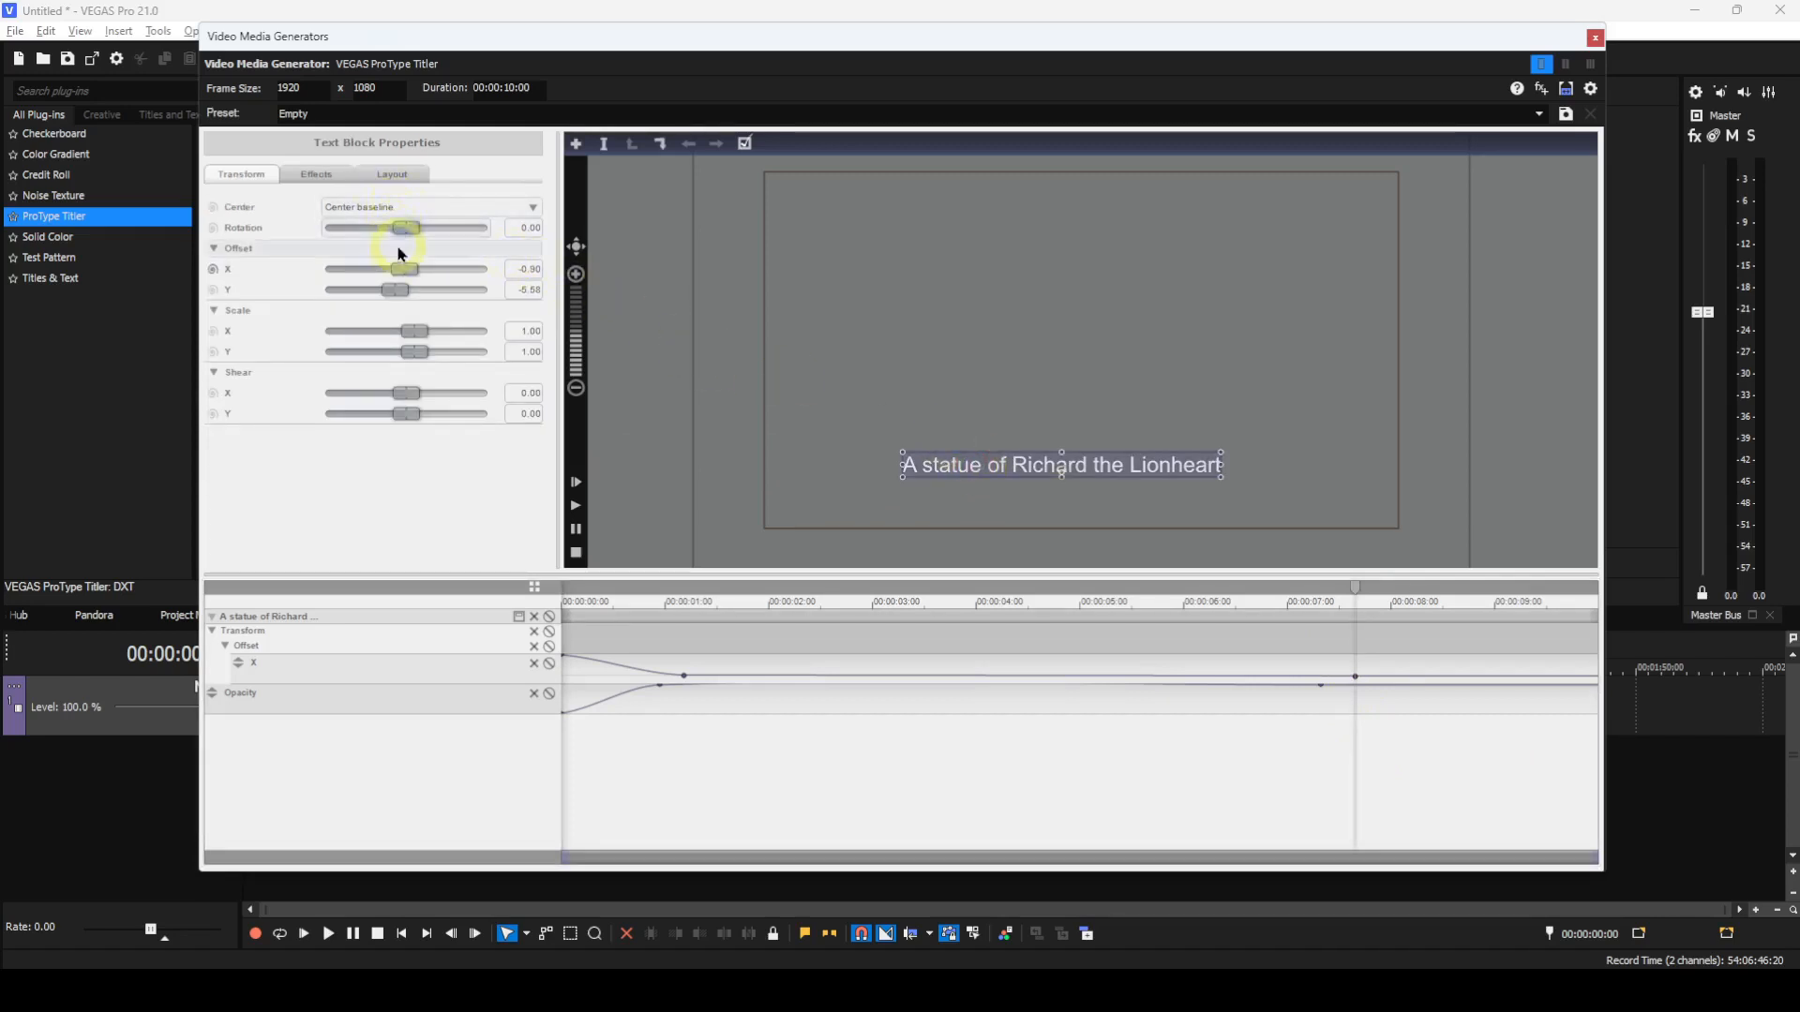
{"action": "double_click", "coordinate": [406, 277]}
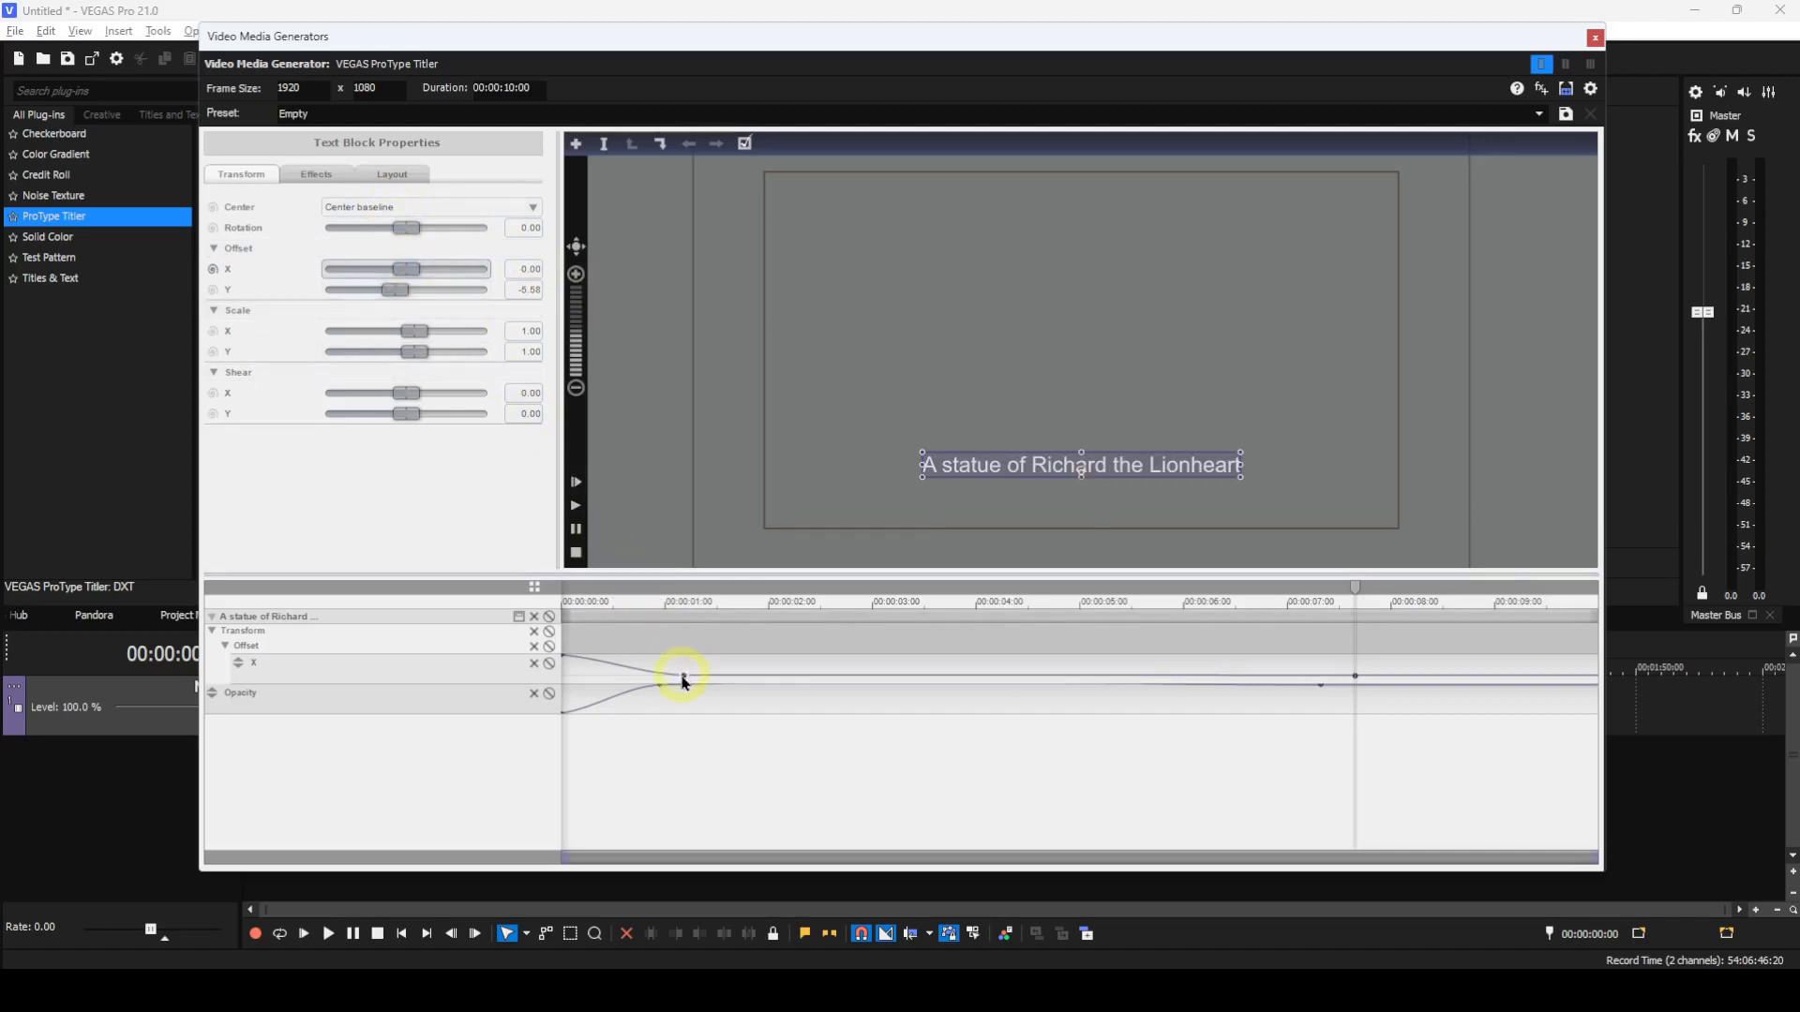
{"action": "left_click", "coordinate": [684, 677]}
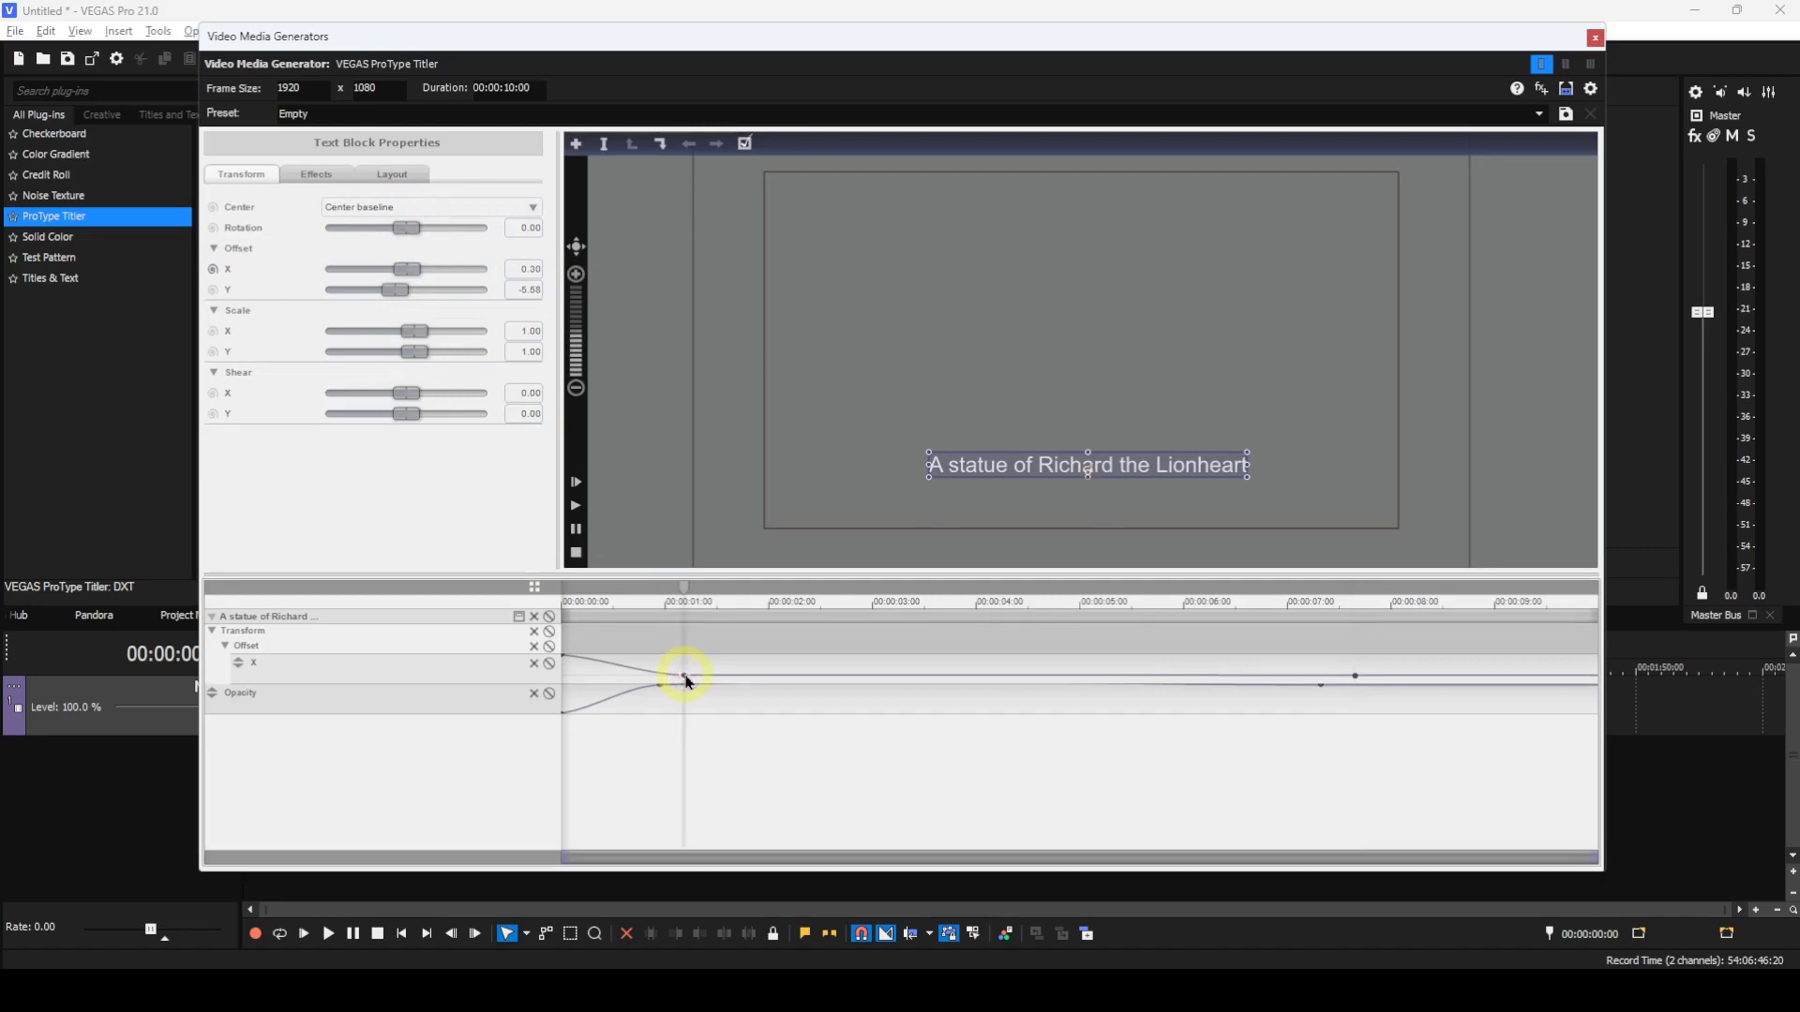
{"action": "double_click", "coordinate": [410, 272]}
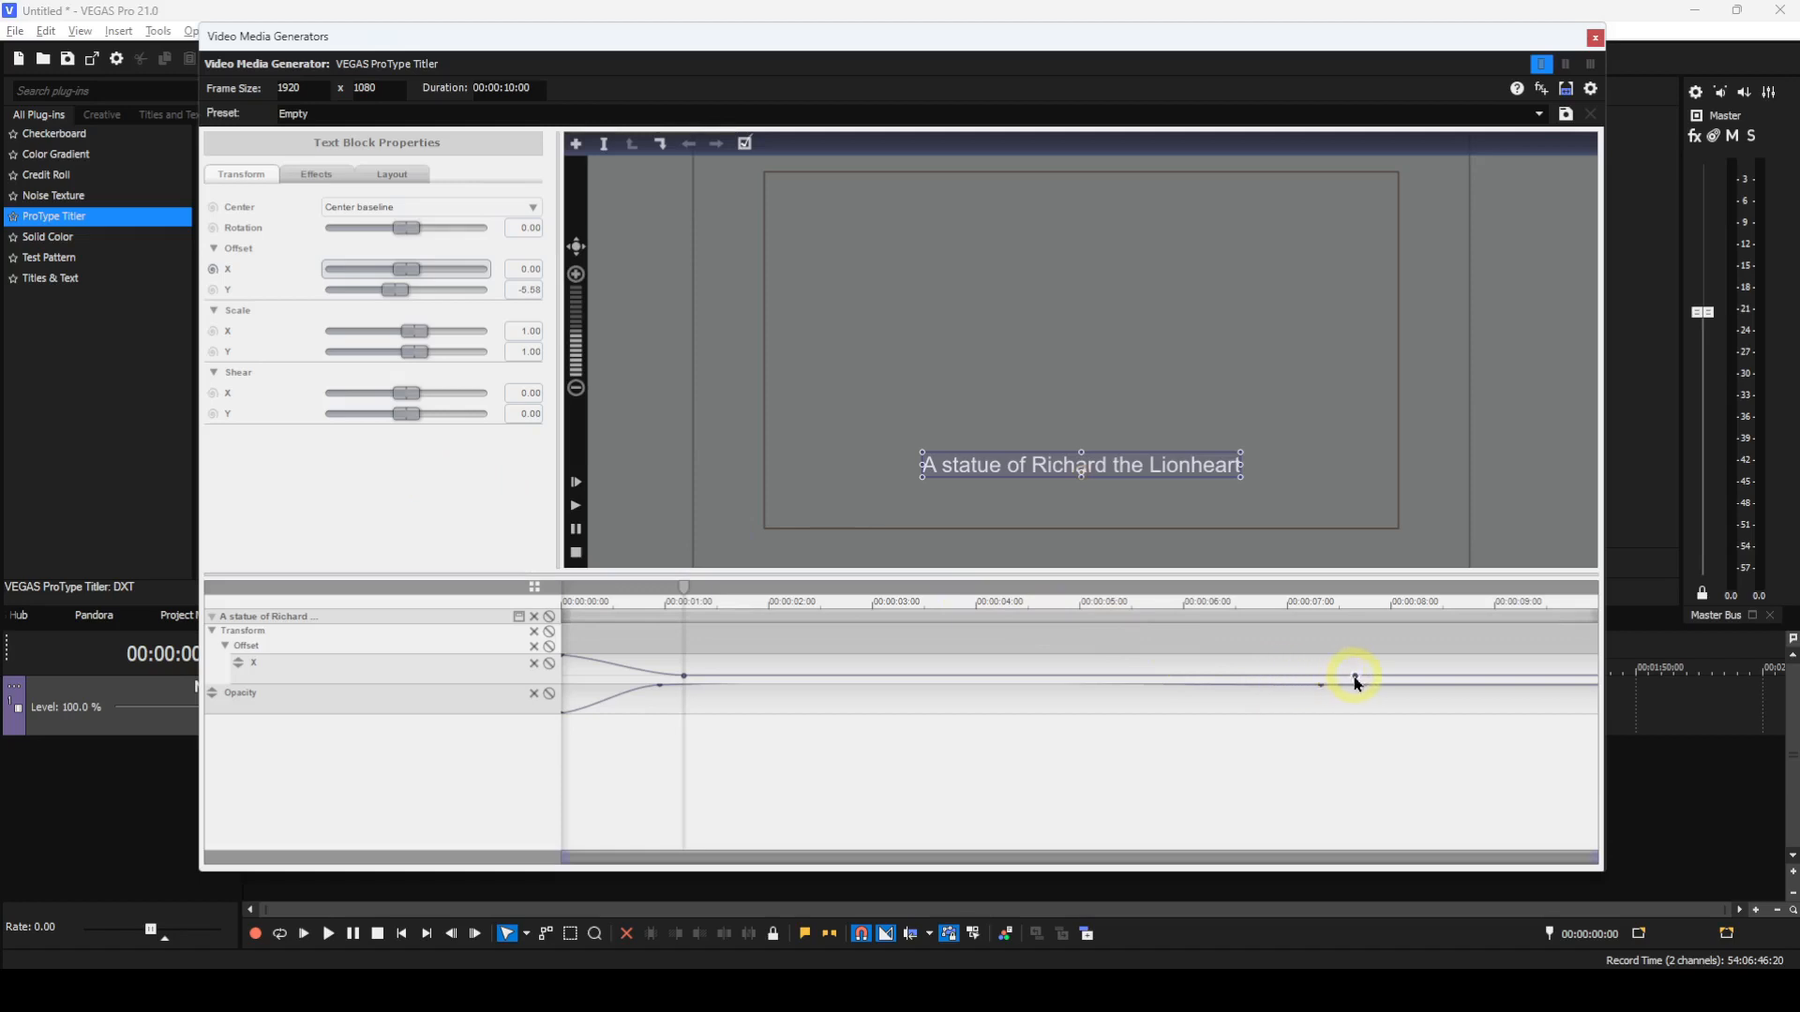
- Move the last Offset X keyframe to about 8.8 seconds and the last Opacity keyframe to about 9.1 seconds
{"action": "left_click_drag", "start_coordinate": [1357, 679], "coordinate": [1478, 676]}
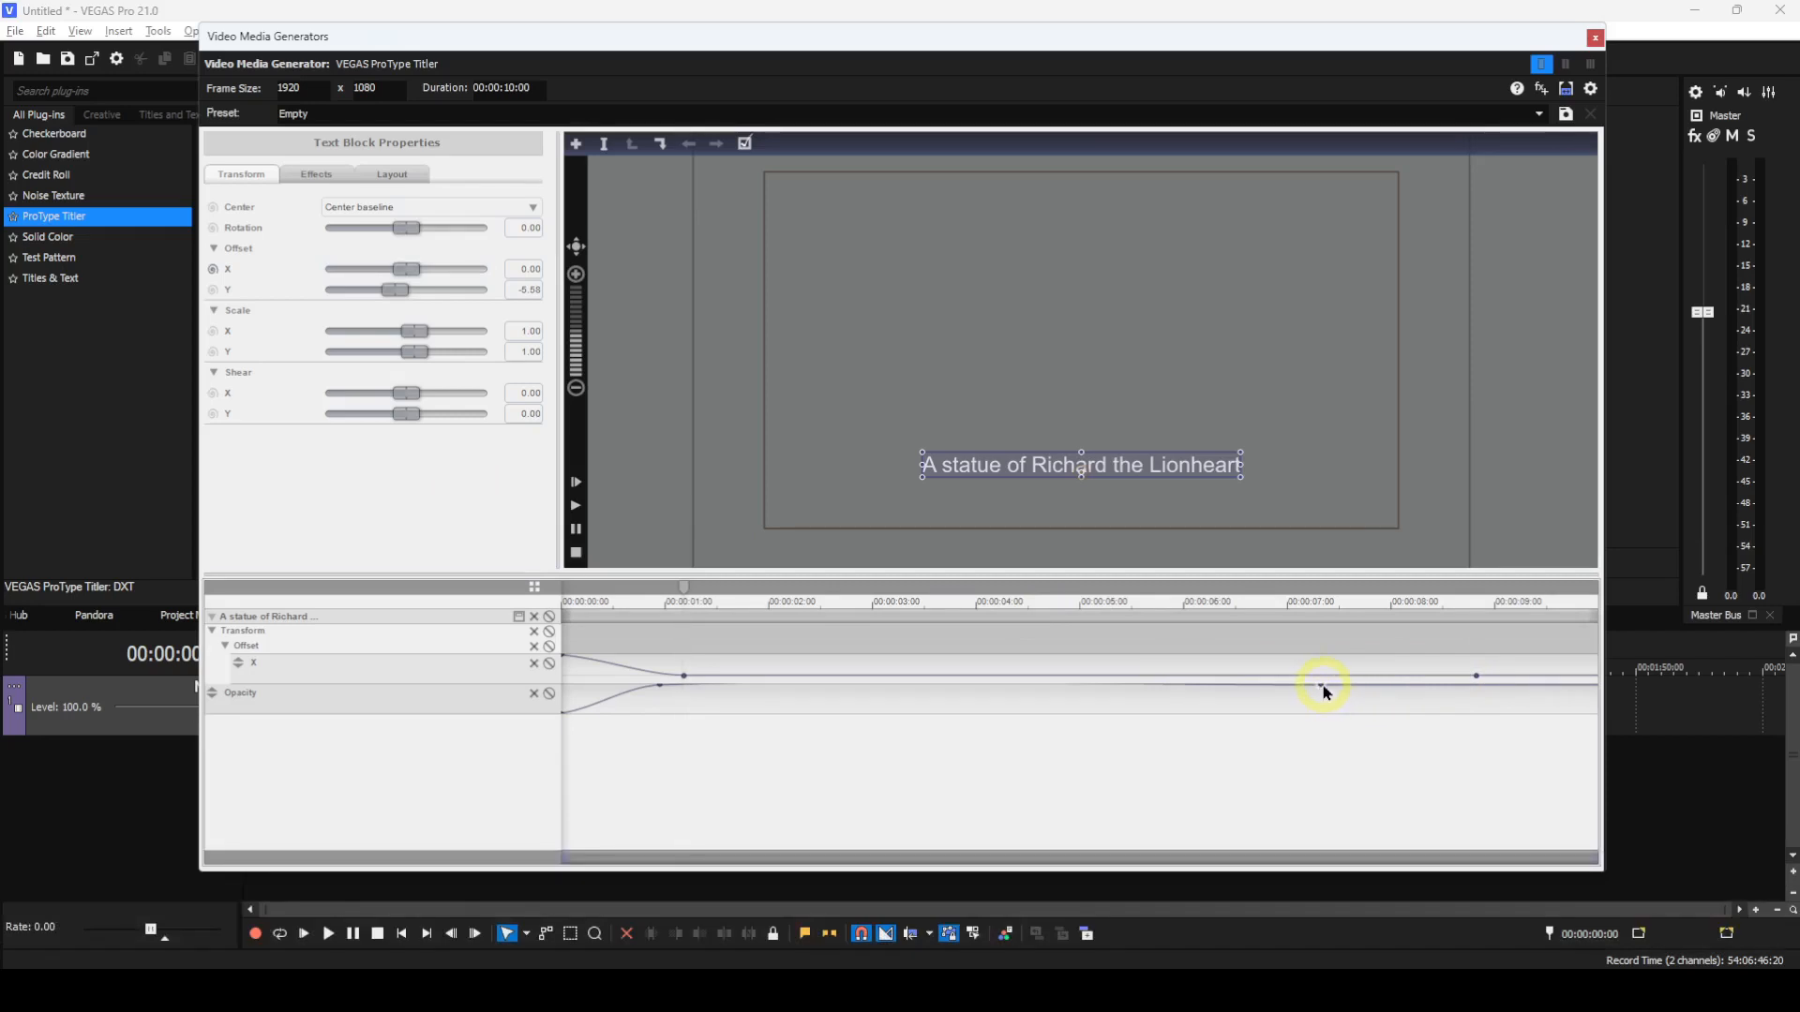
{"action": "left_click", "coordinate": [1322, 689]}
{"action": "left_click", "coordinate": [1319, 685]}
{"action": "left_click_drag", "start_coordinate": [1321, 691], "coordinate": [1362, 695]}
{"action": "left_click_drag", "start_coordinate": [1320, 694], "coordinate": [1503, 698]}
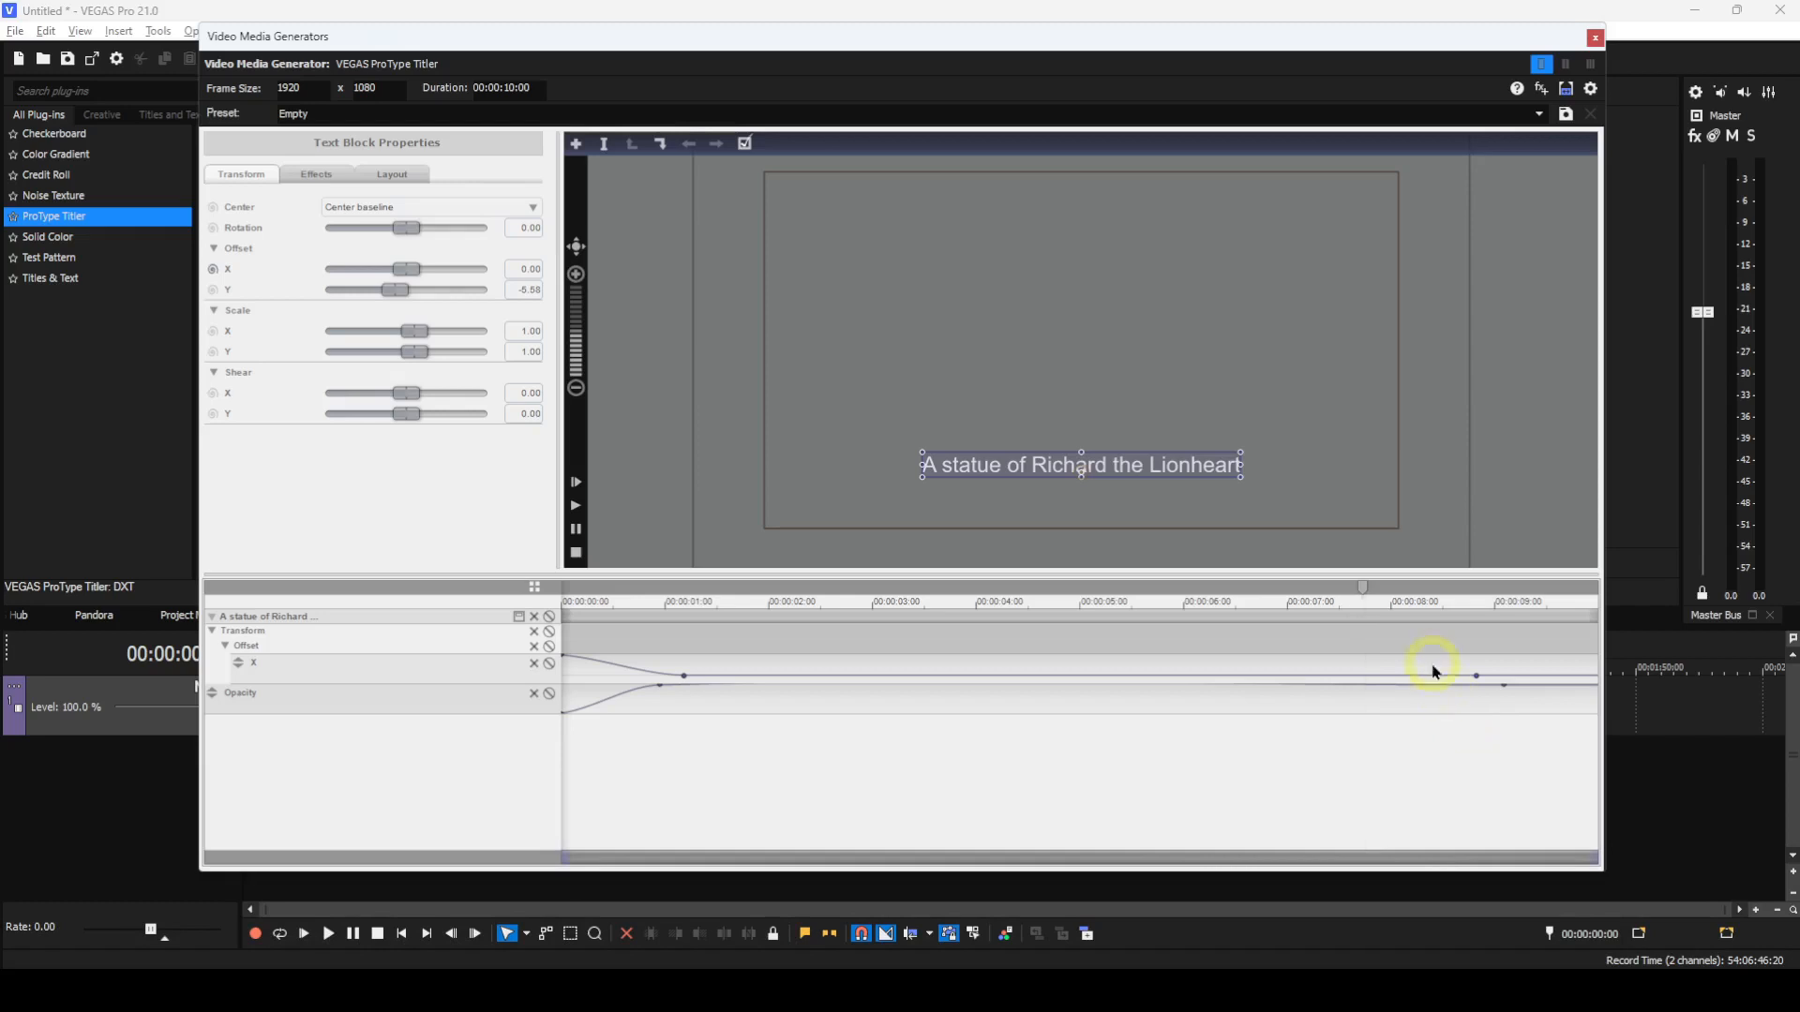
- At the end of the title's duration, set Offset X to about -25.47 so the text exits past the frame's left side
{"action": "left_click_drag", "start_coordinate": [1365, 592], "coordinate": [1646, 602]}
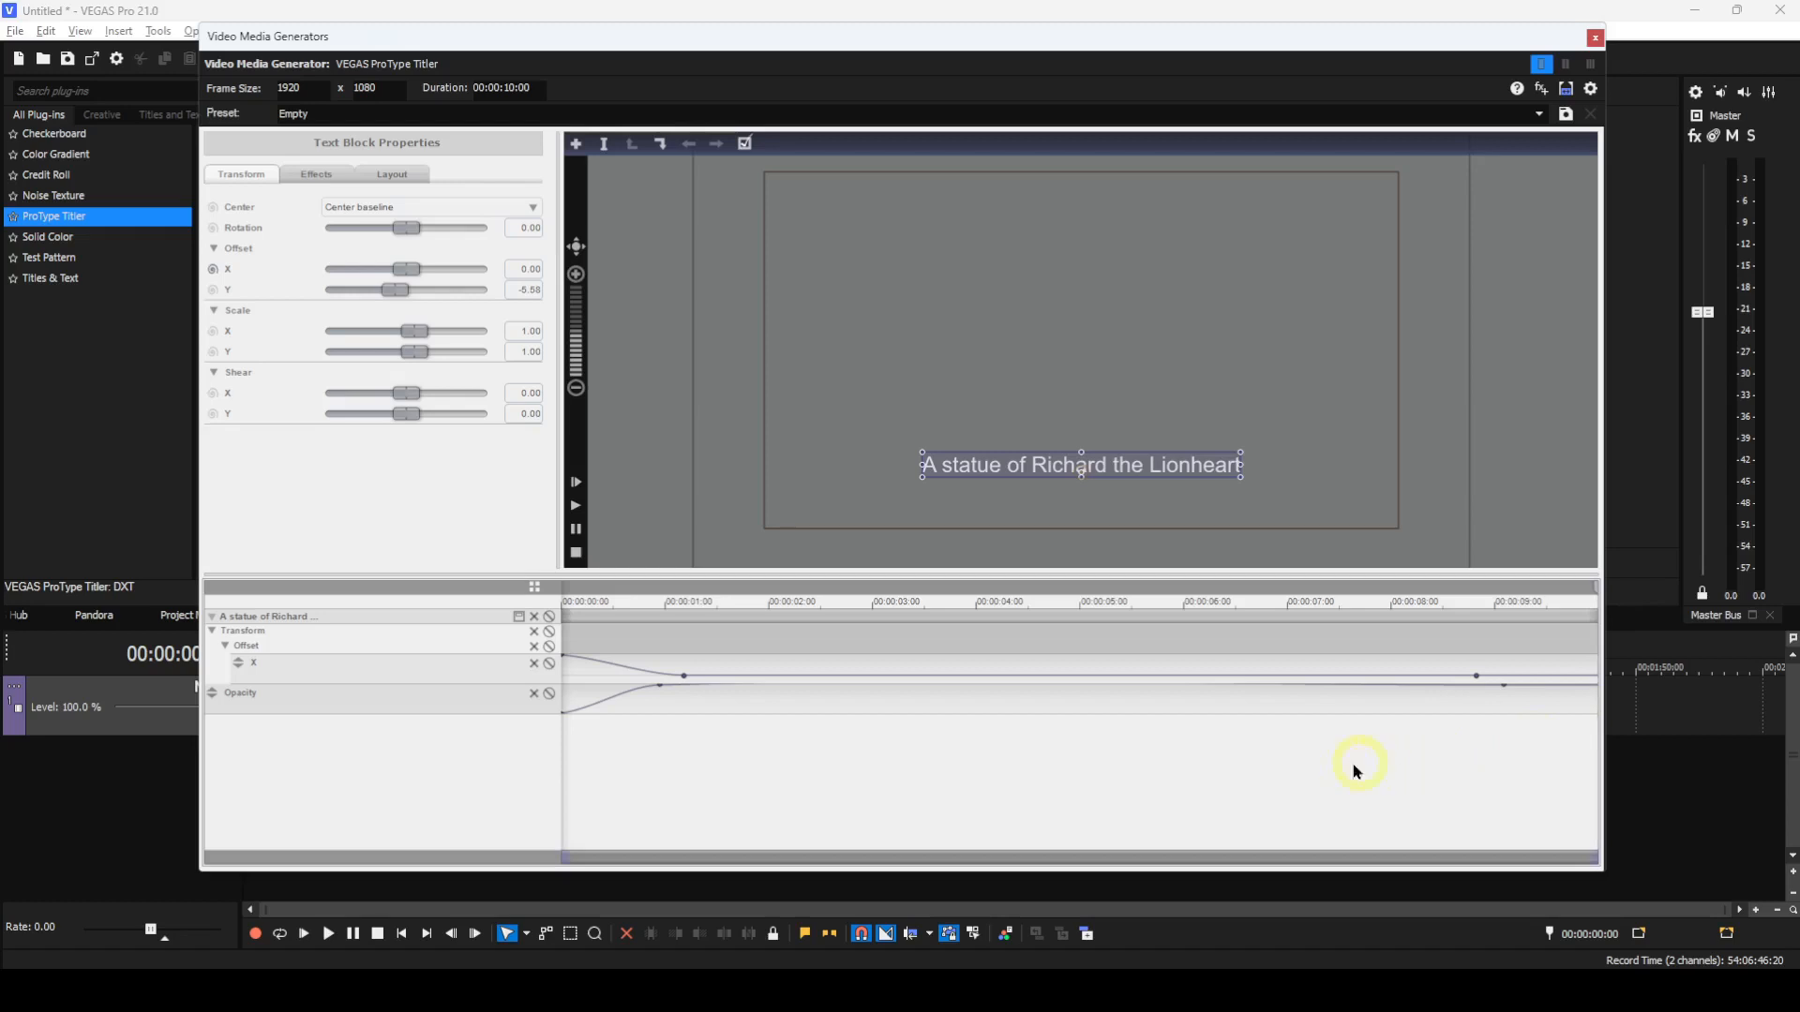
{"action": "left_click", "coordinate": [407, 272]}
{"action": "left_click_drag", "start_coordinate": [408, 276], "coordinate": [401, 347]}
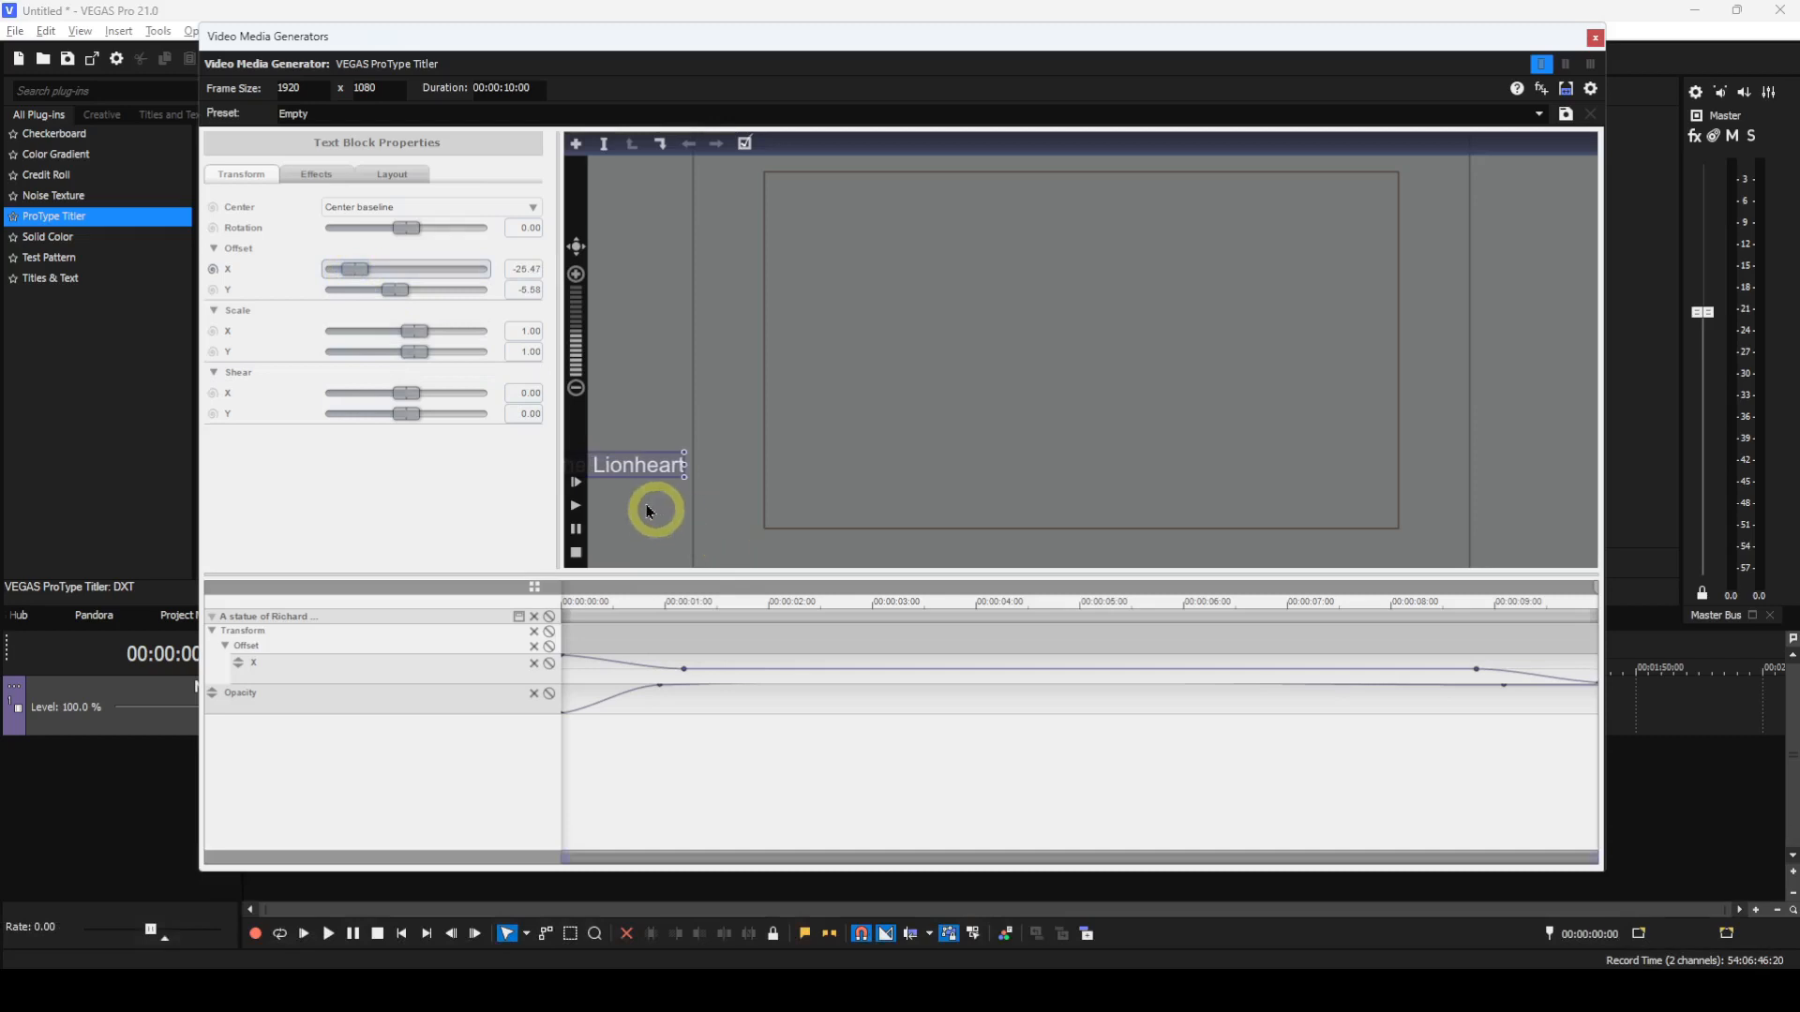
- Set the title's Opacity to 0.00 at the end of the timeline and play the animation from the start
{"action": "left_click", "coordinate": [317, 176]}
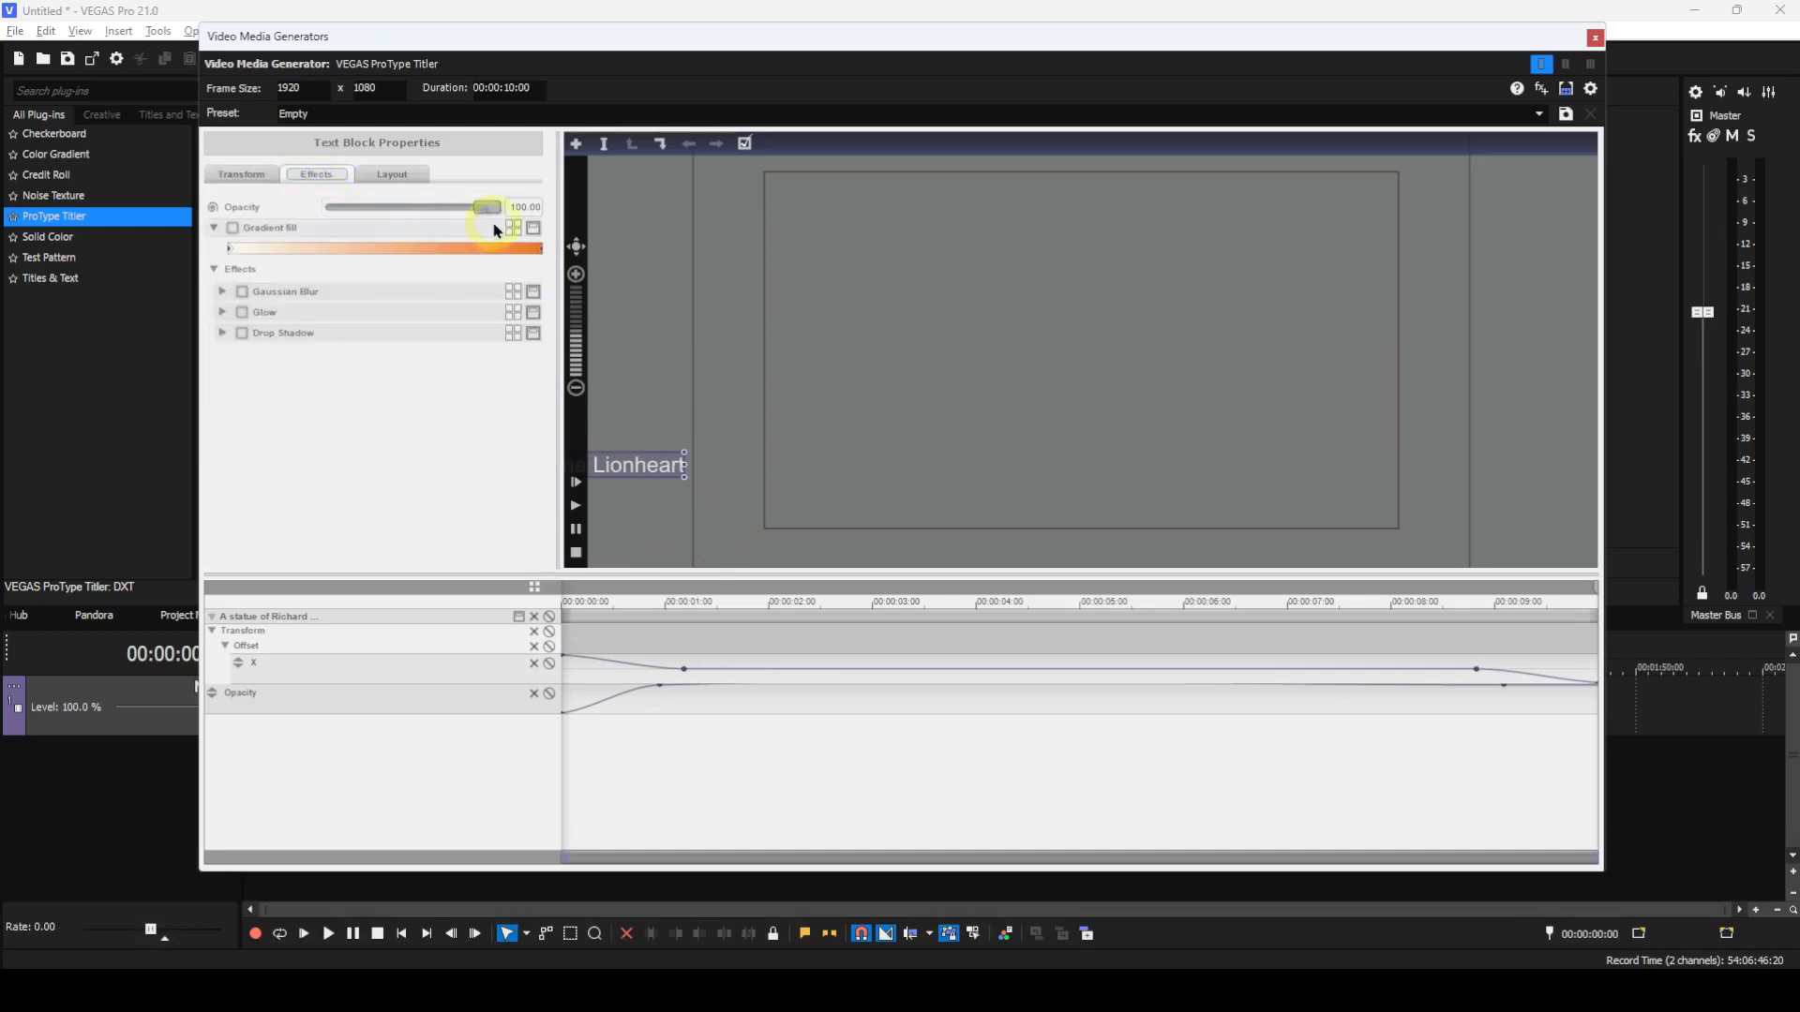
{"action": "left_click_drag", "start_coordinate": [487, 207], "coordinate": [290, 218]}
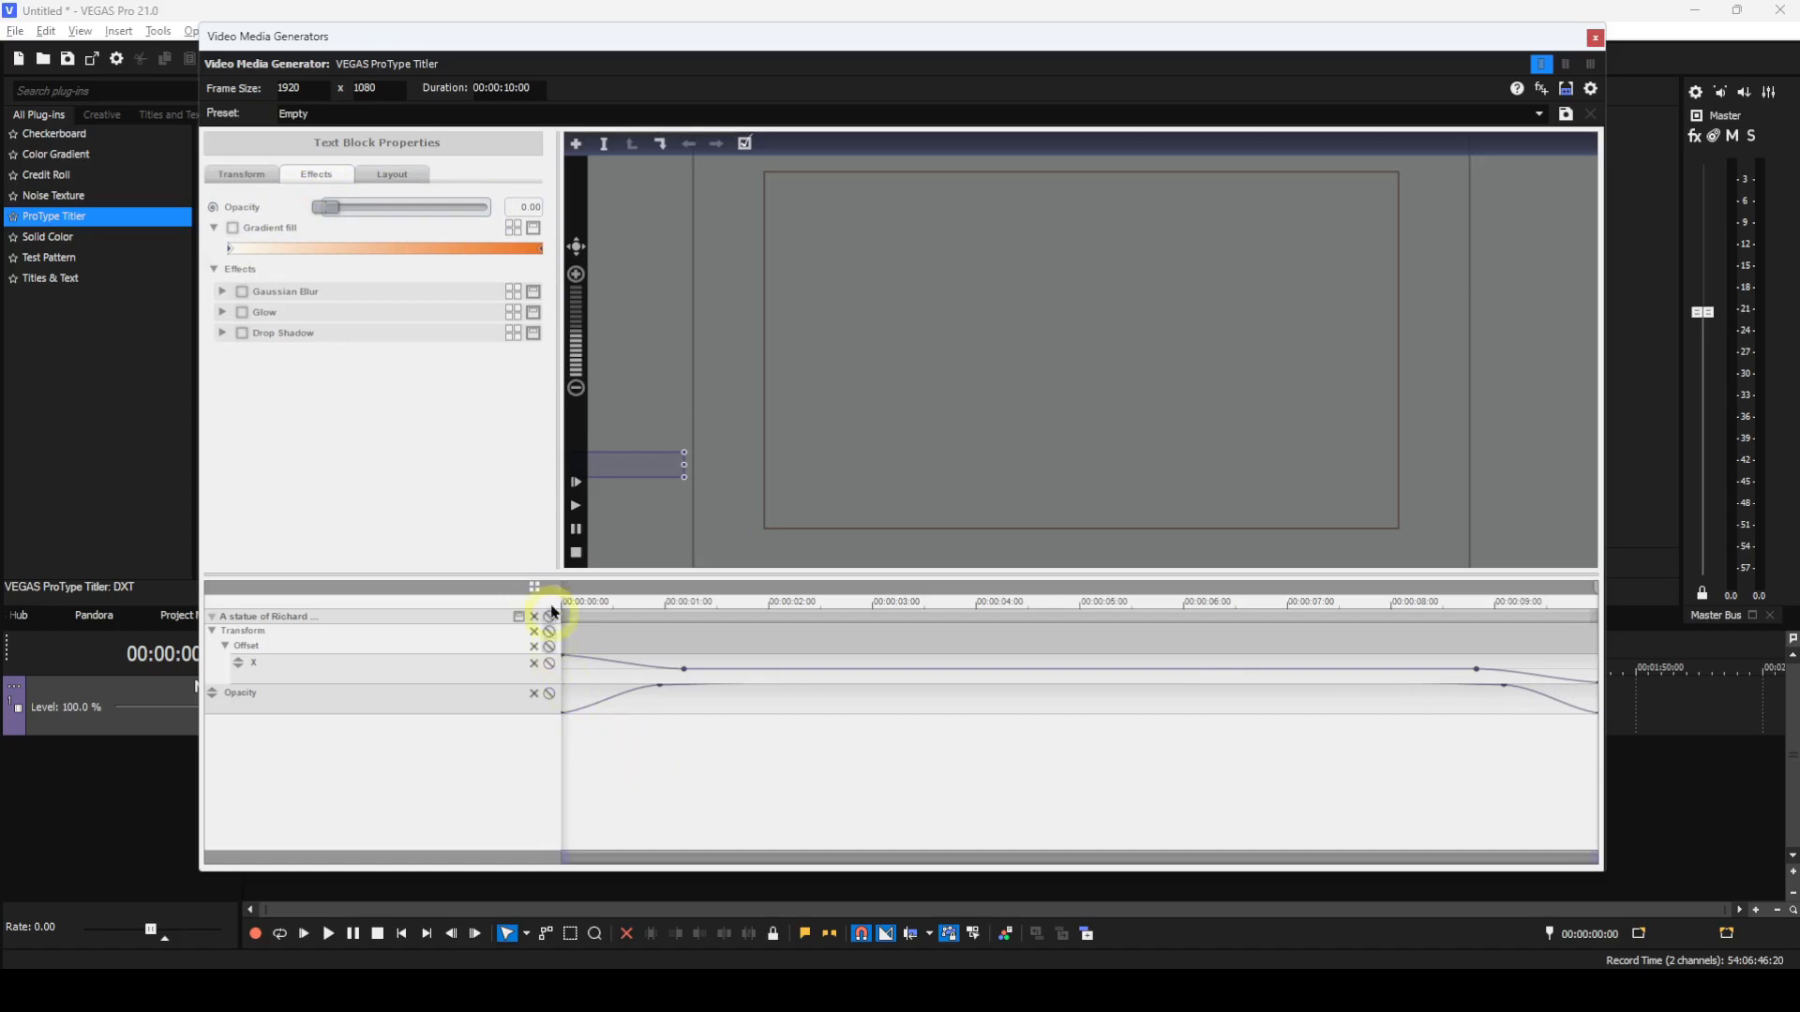
{"action": "left_click", "coordinate": [614, 541]}
{"action": "left_click", "coordinate": [576, 482]}
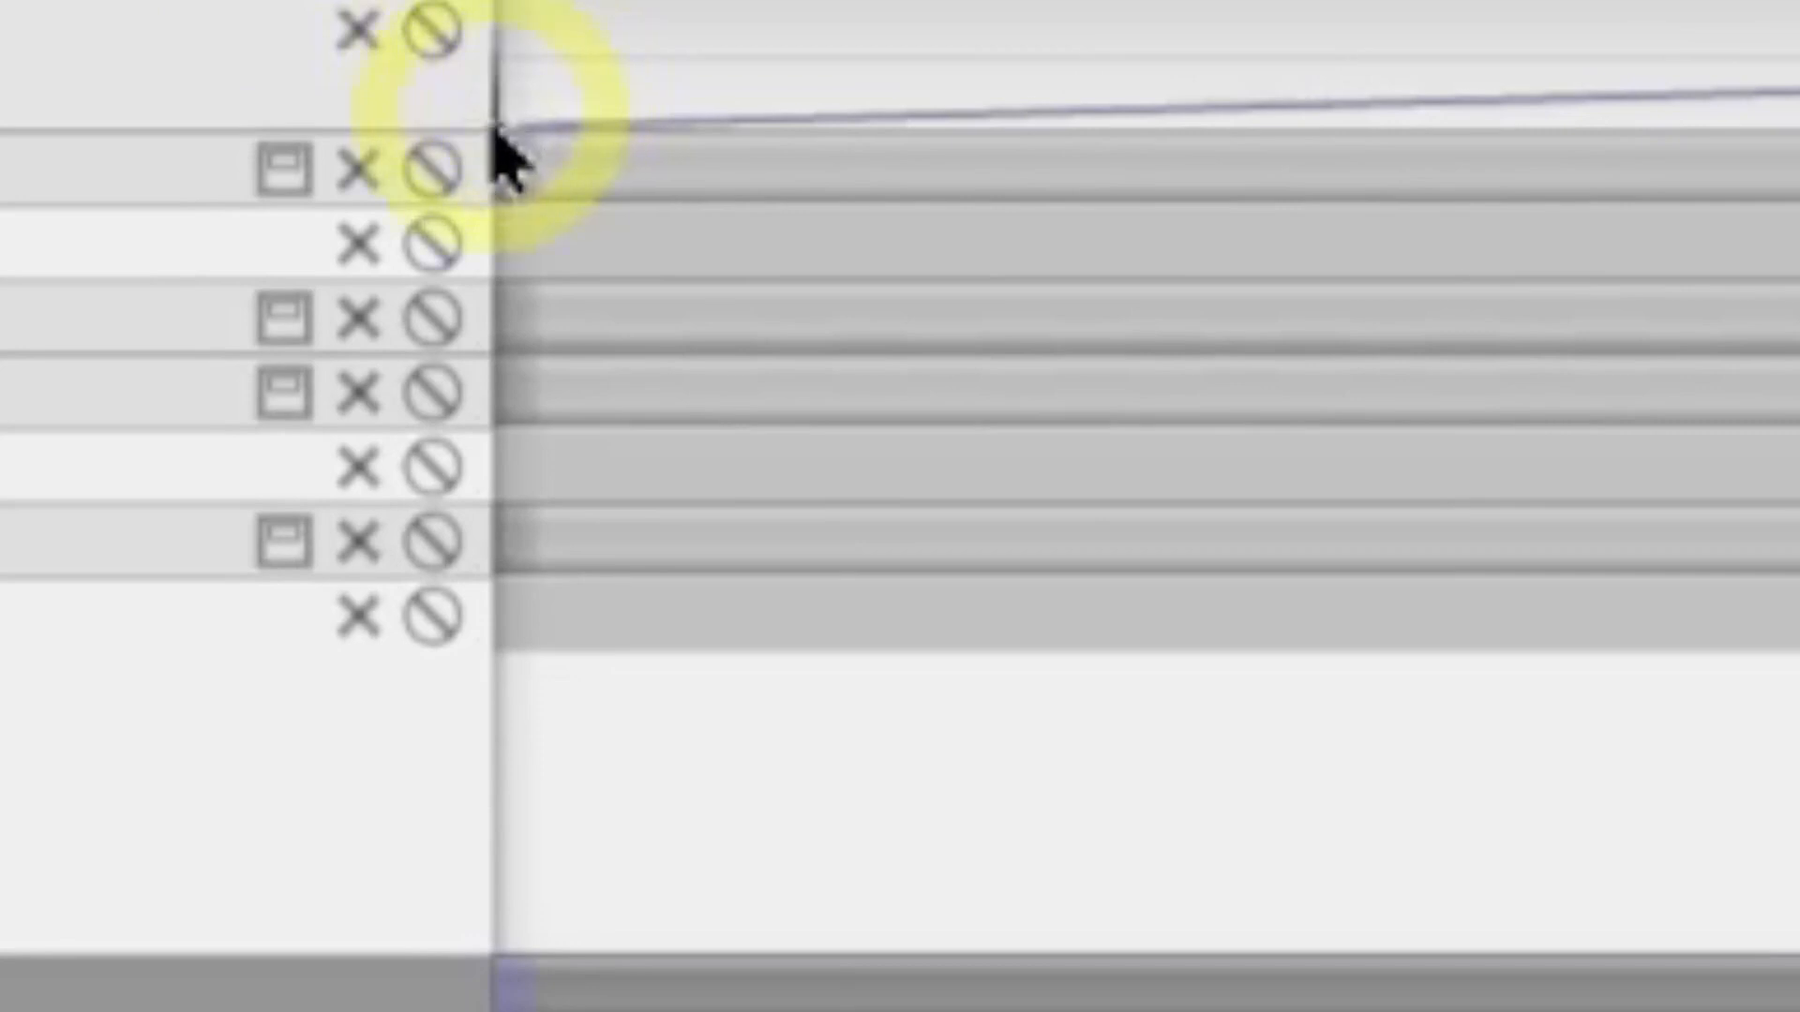
- Check the interpolation options of the Linear title's first Offset X keyframe and play the five-title comparison from the start
{"action": "right_click", "coordinate": [501, 133]}
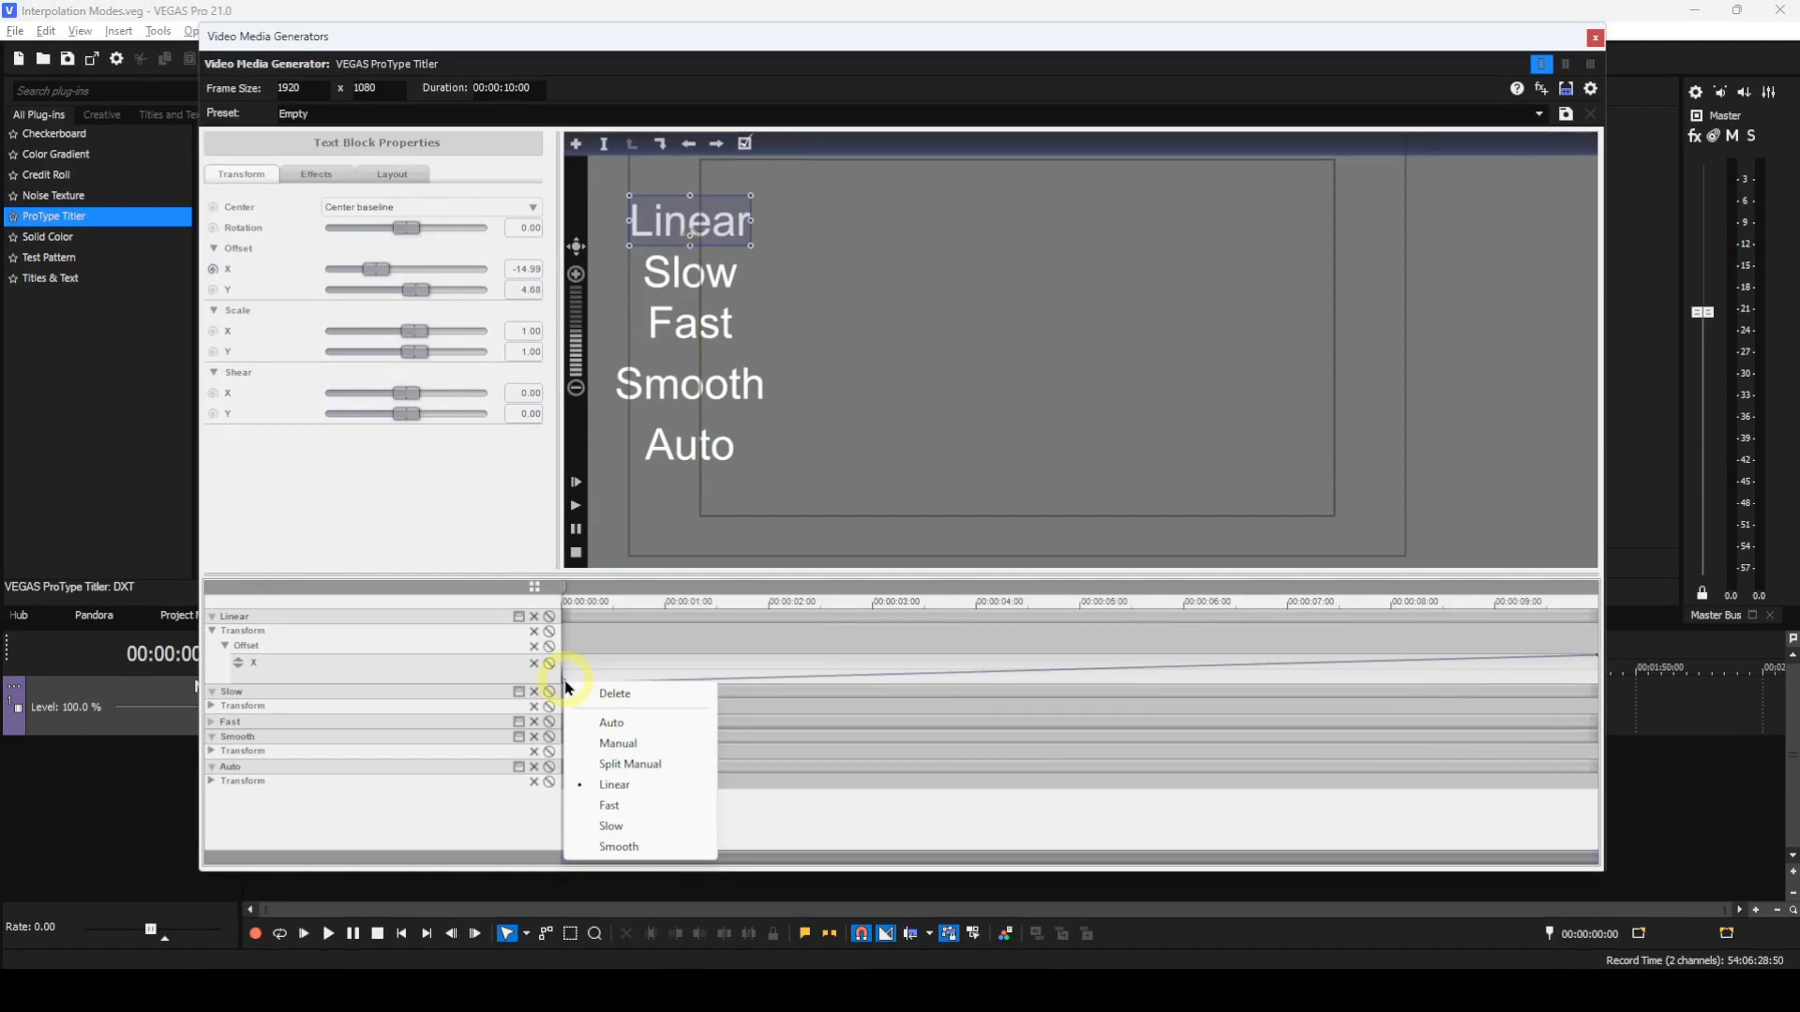
{"action": "left_click", "coordinate": [504, 530]}
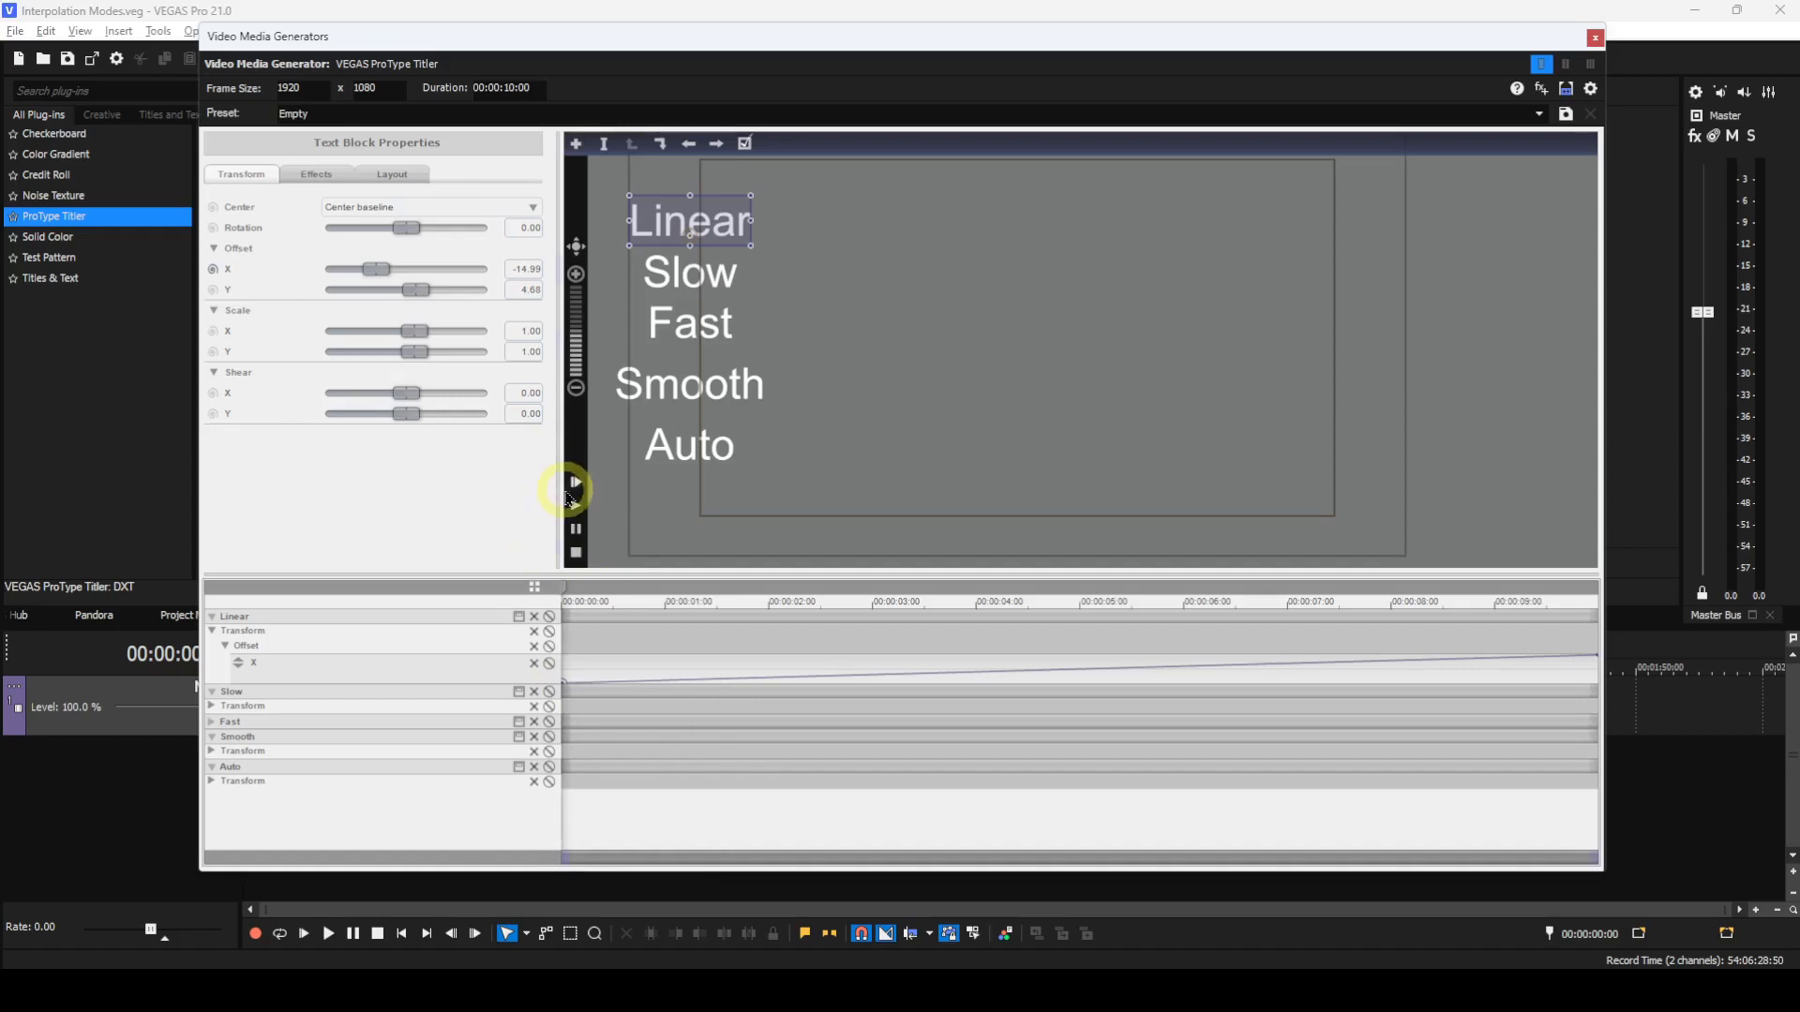
{"action": "left_click", "coordinate": [624, 483]}
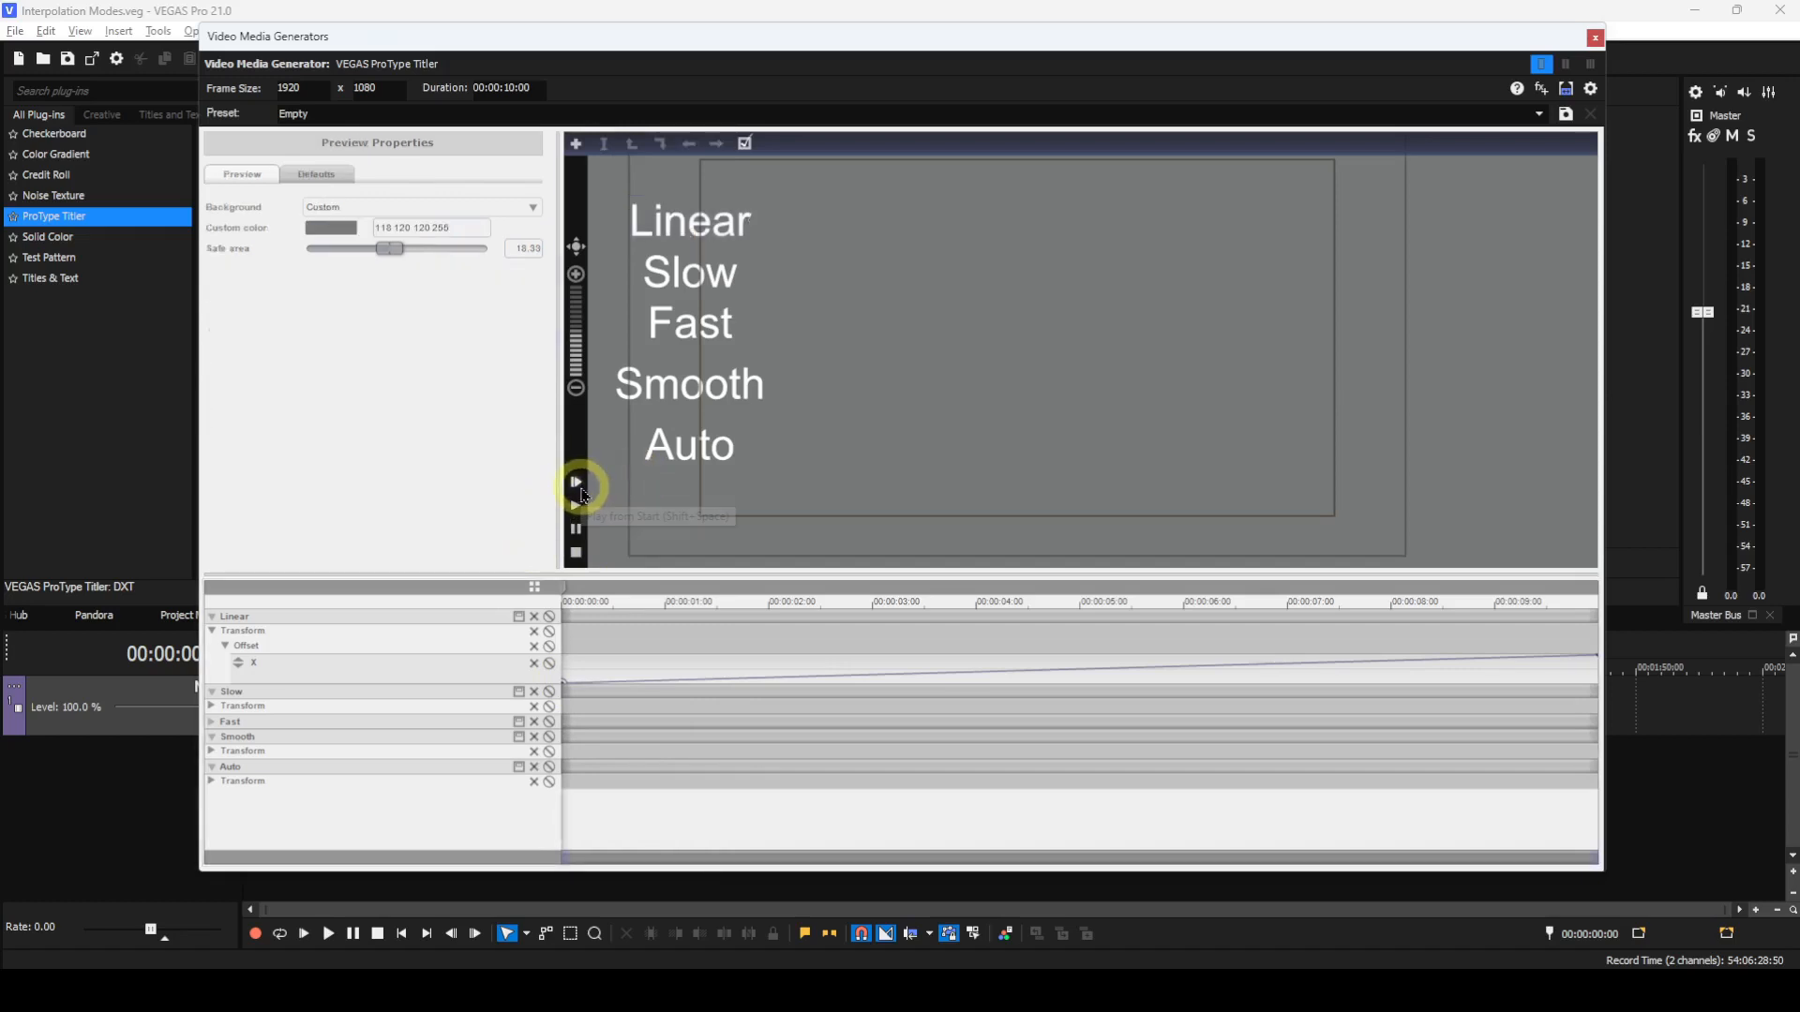
{"action": "left_click", "coordinate": [576, 483]}
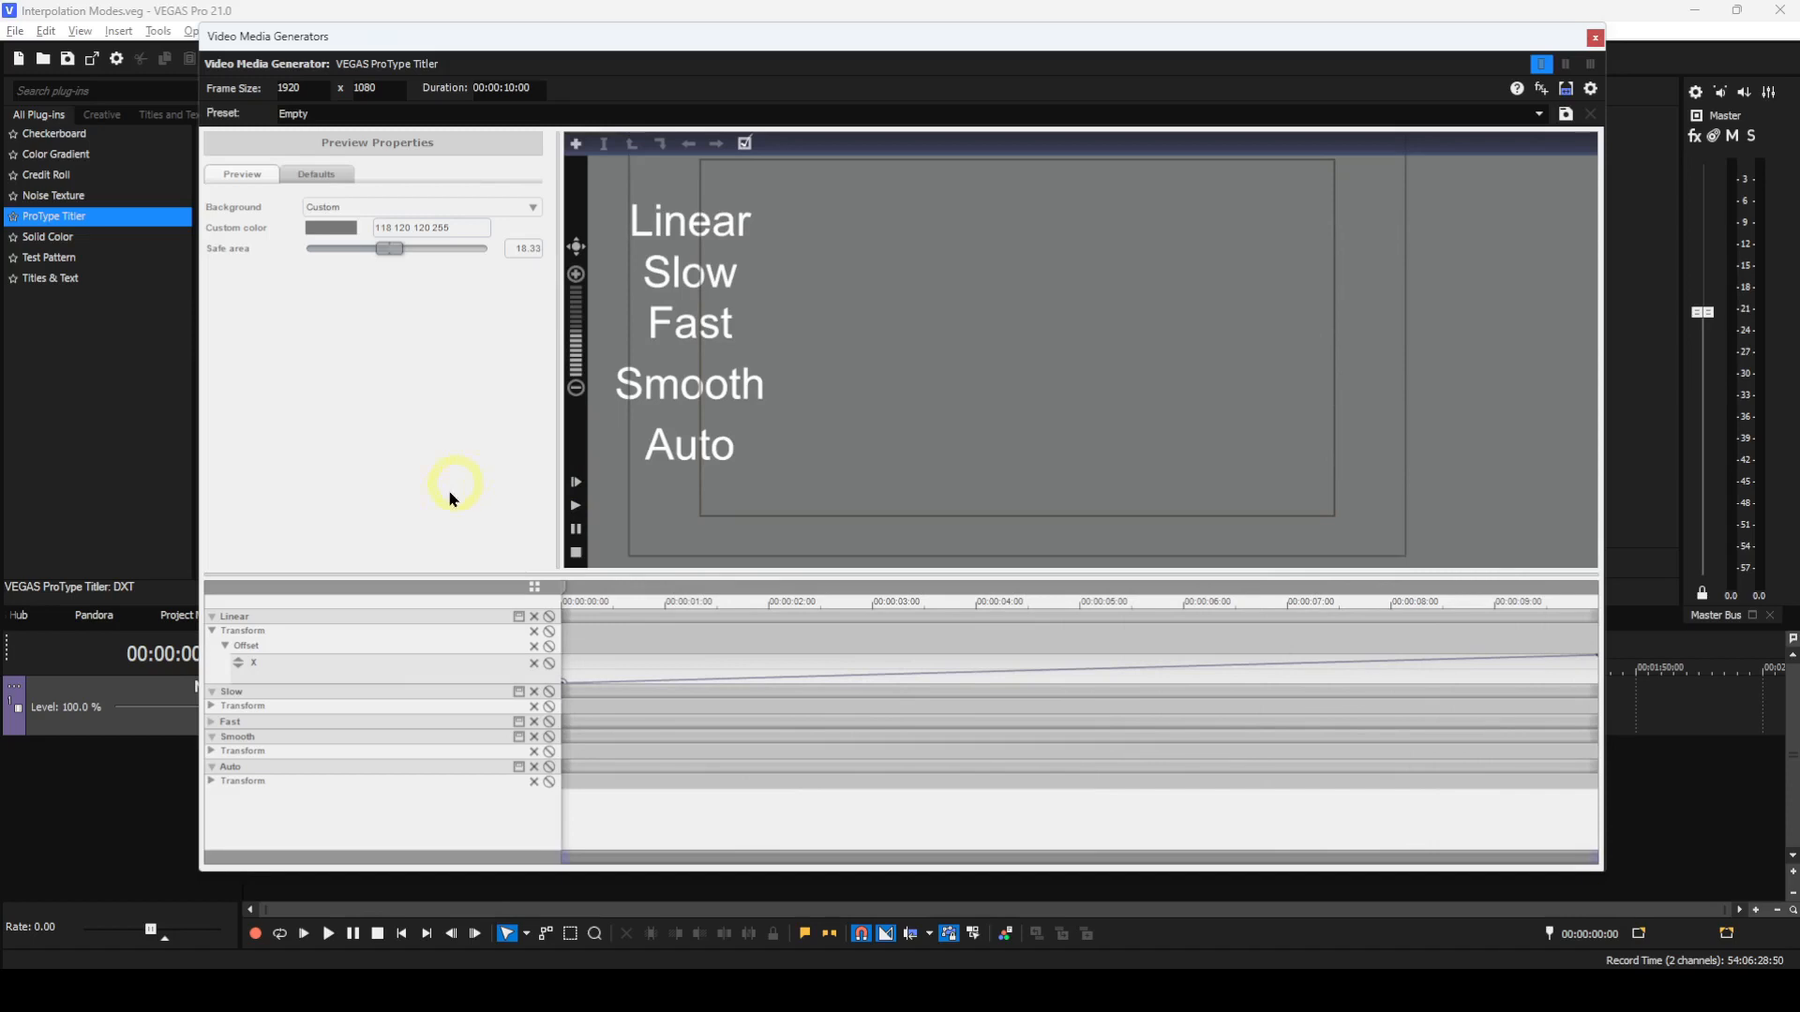
- Examine the Linear title's enlarged Offset X curve during playback, restore its size and collapse the title's Transform tracks
{"action": "left_click", "coordinate": [240, 665]}
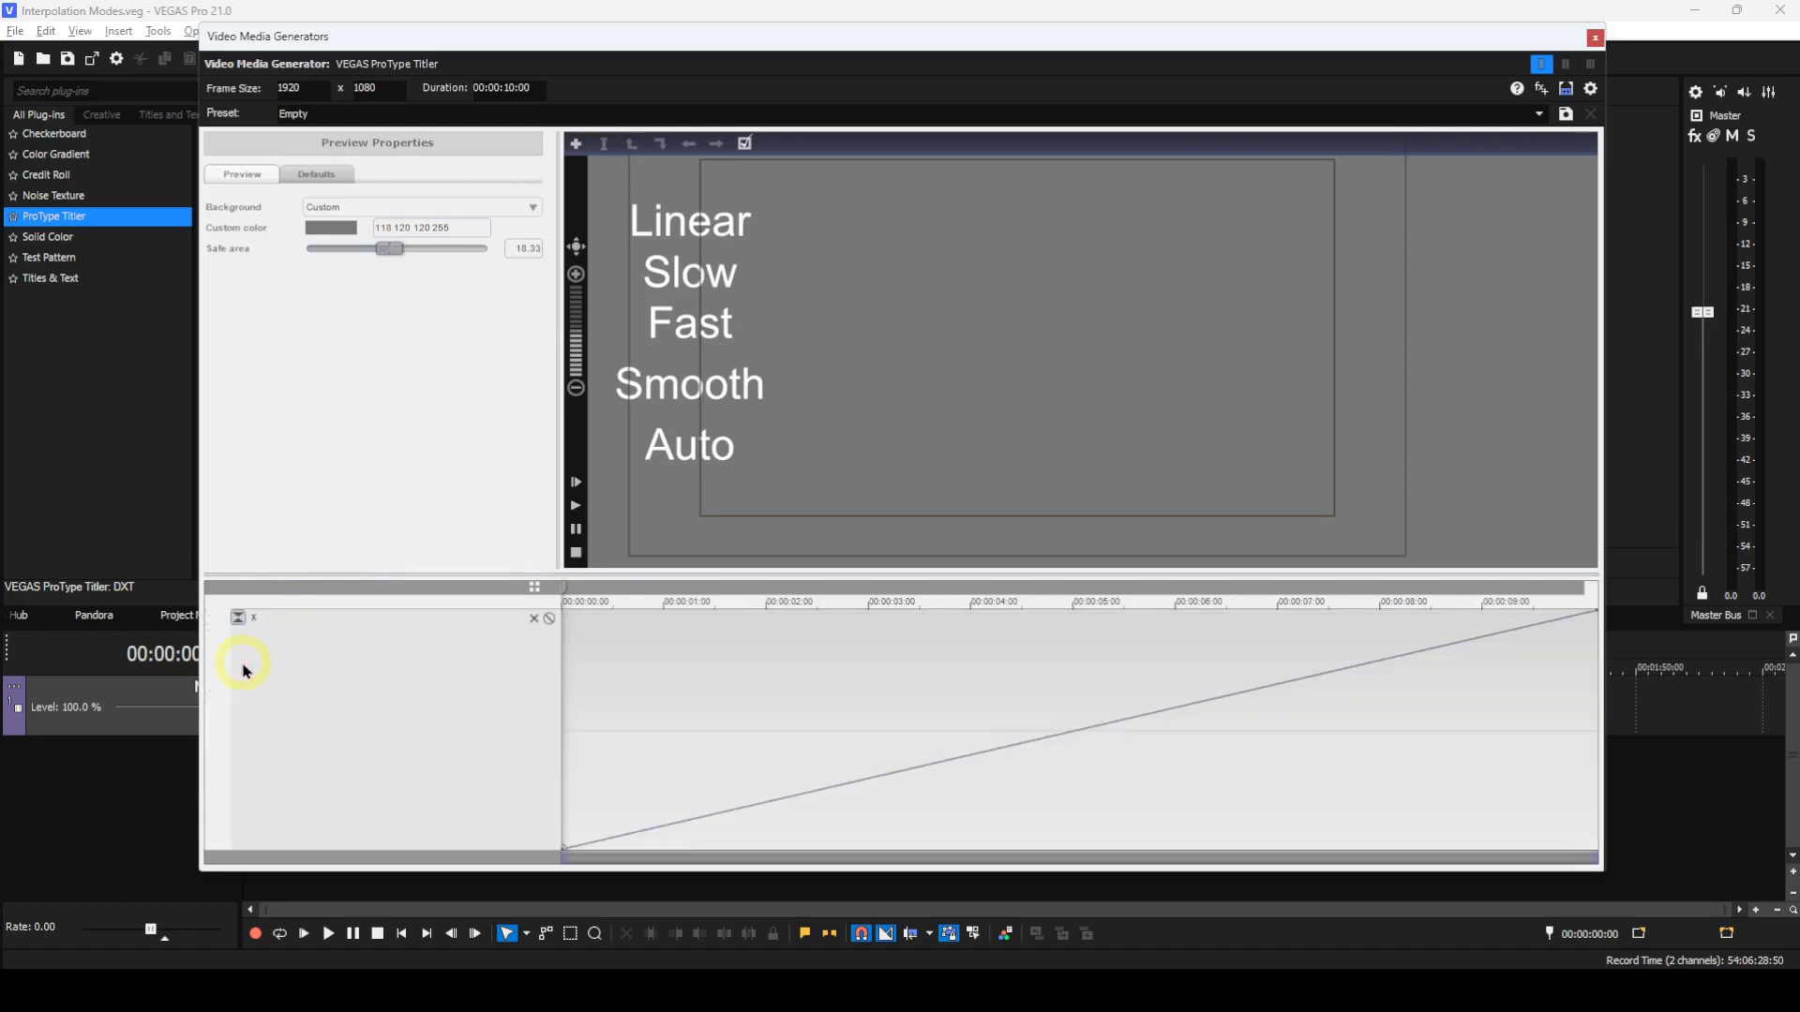
{"action": "left_click", "coordinate": [576, 484]}
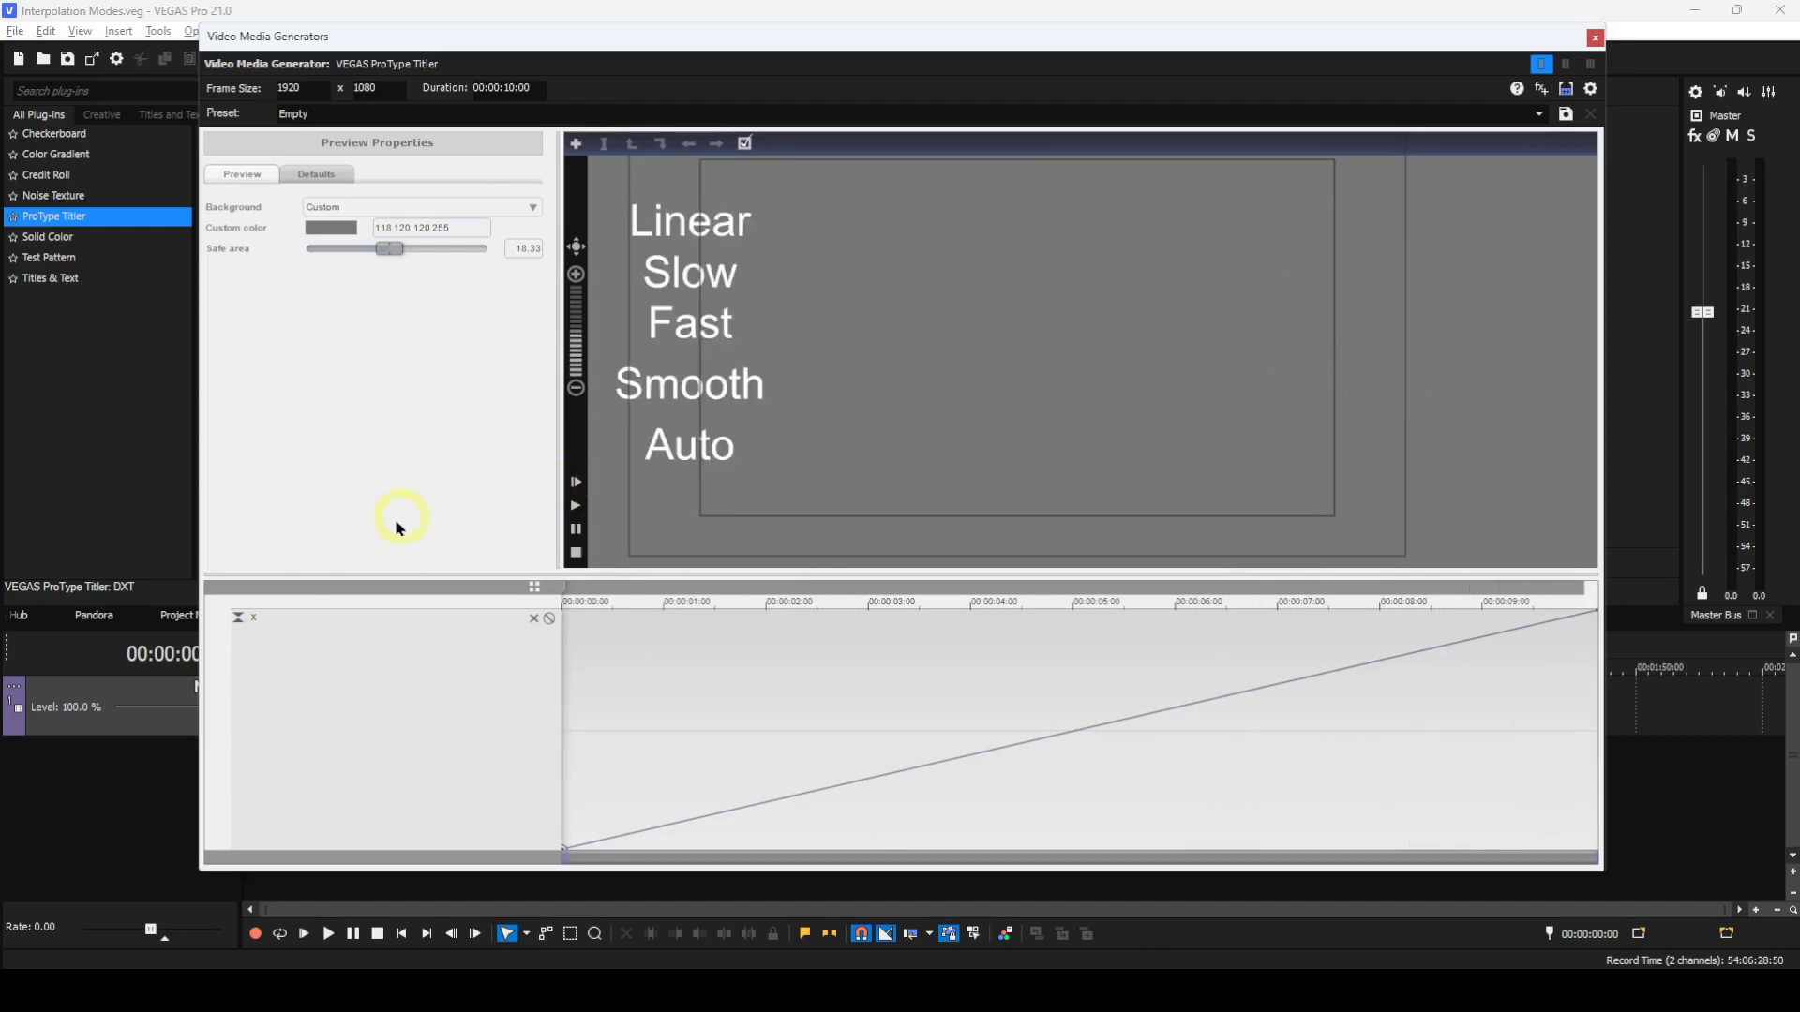
{"action": "left_click", "coordinate": [240, 617]}
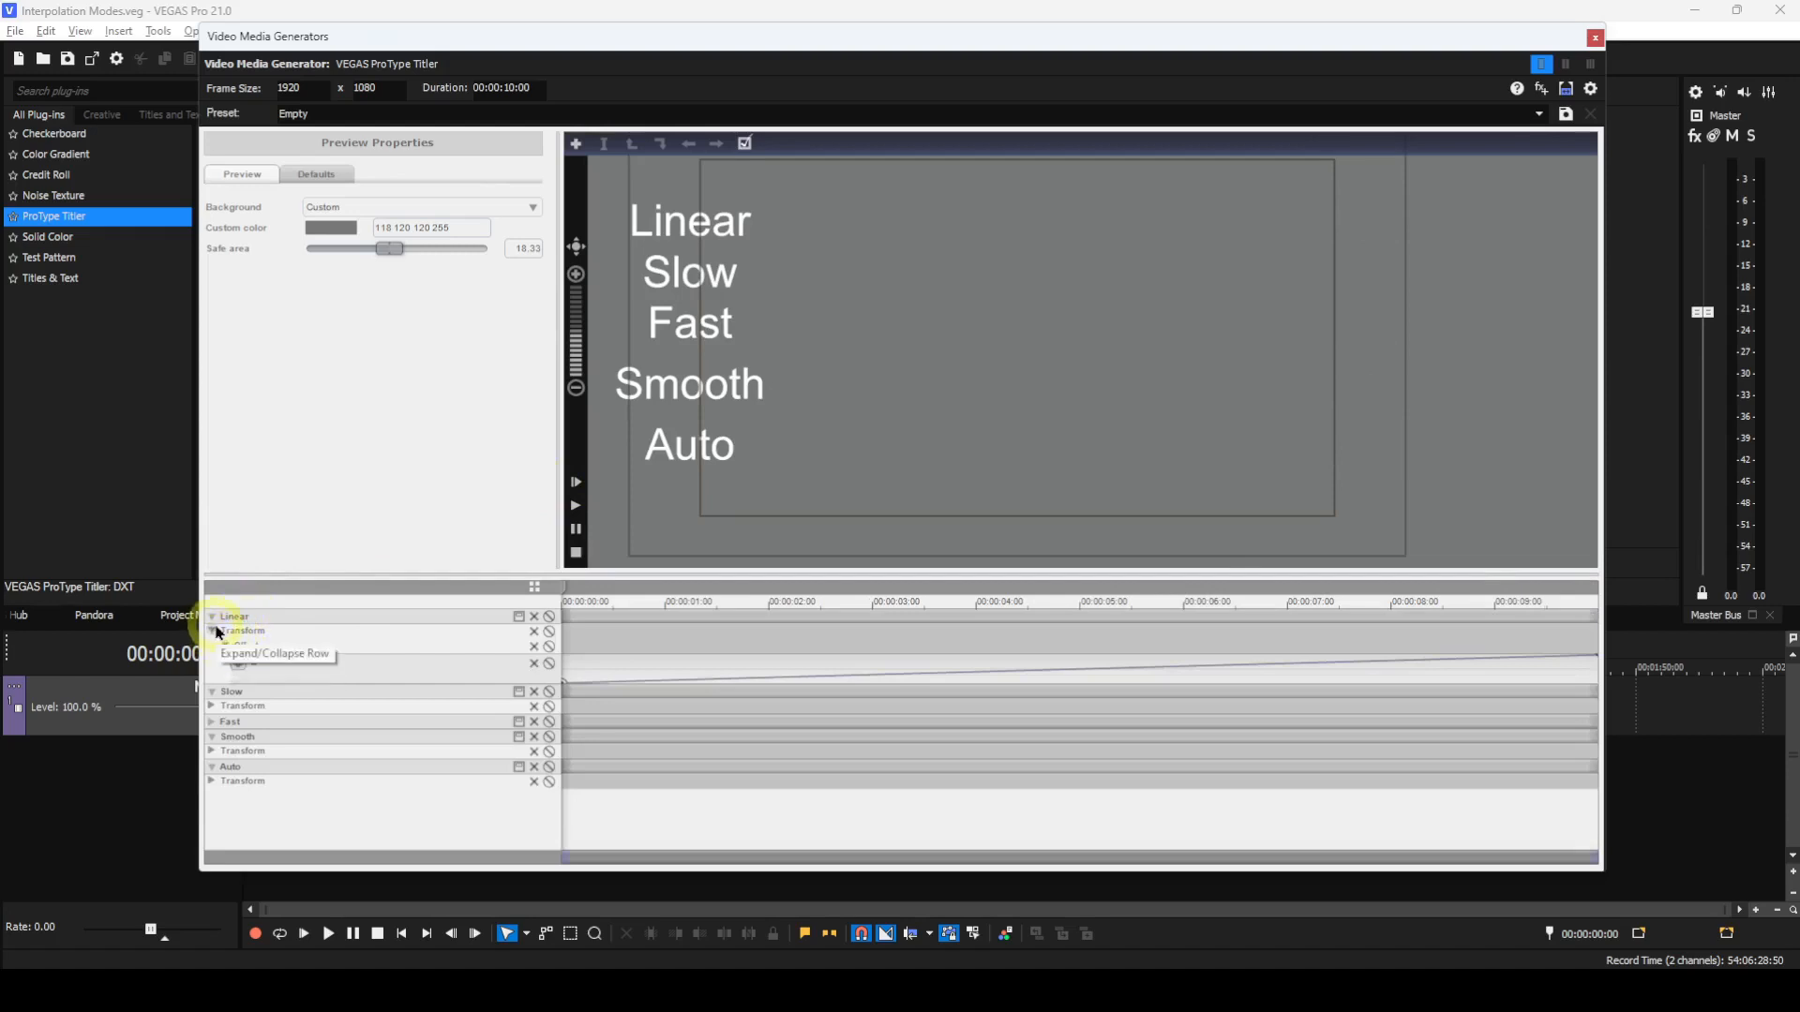
{"action": "left_click", "coordinate": [213, 631]}
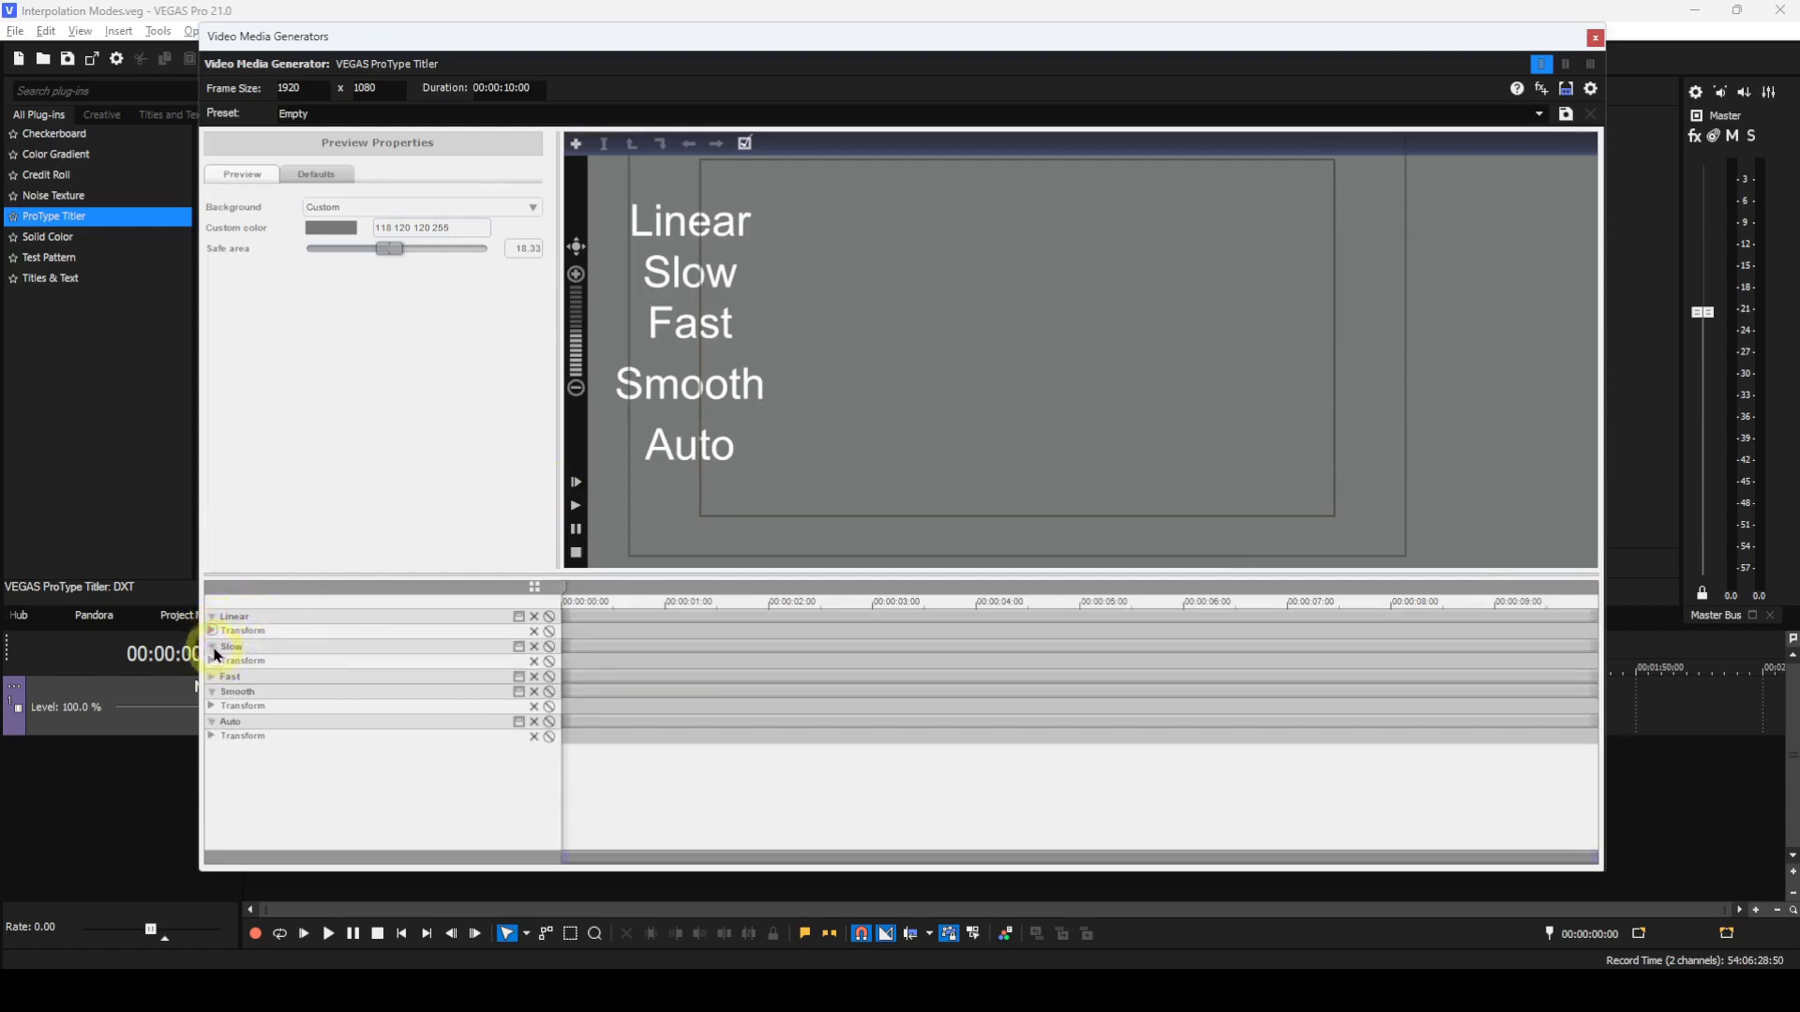
- Examine the Slow title's enlarged Offset X curve while playing from the start, restore its size and collapse the Transform track
{"action": "left_click", "coordinate": [214, 651]}
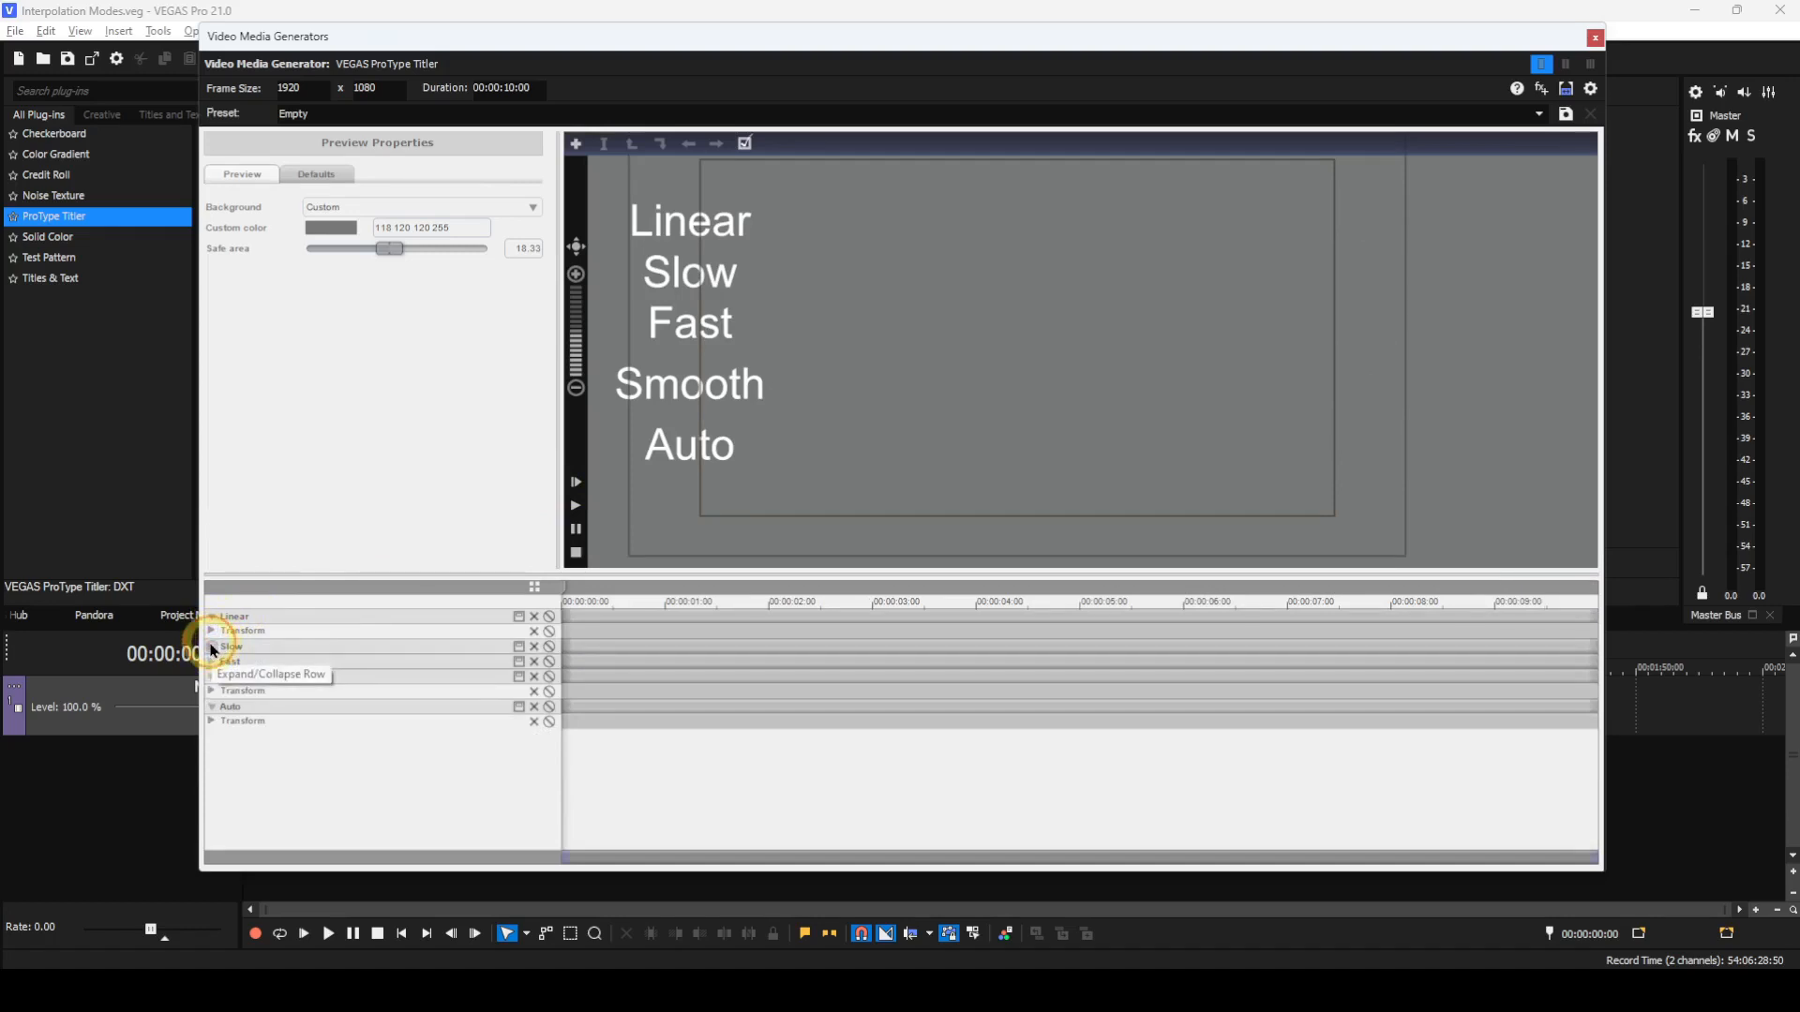
{"action": "left_click", "coordinate": [214, 648]}
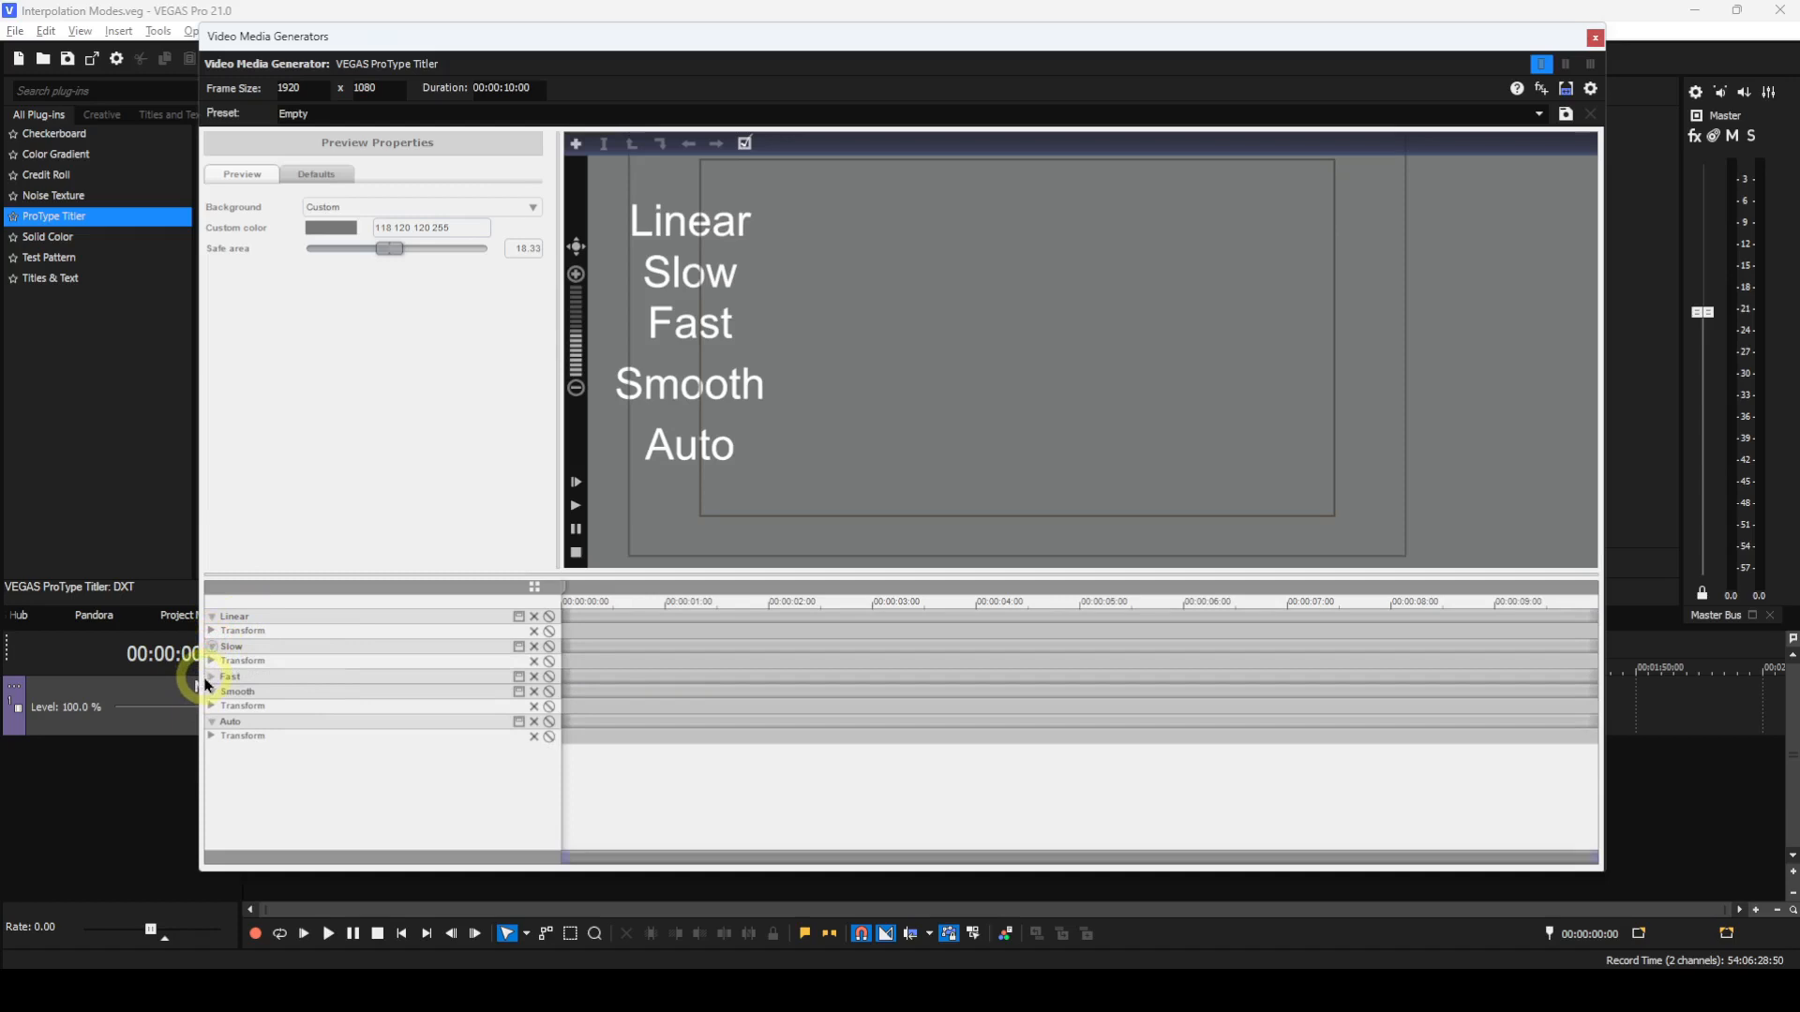
{"action": "left_click", "coordinate": [211, 662]}
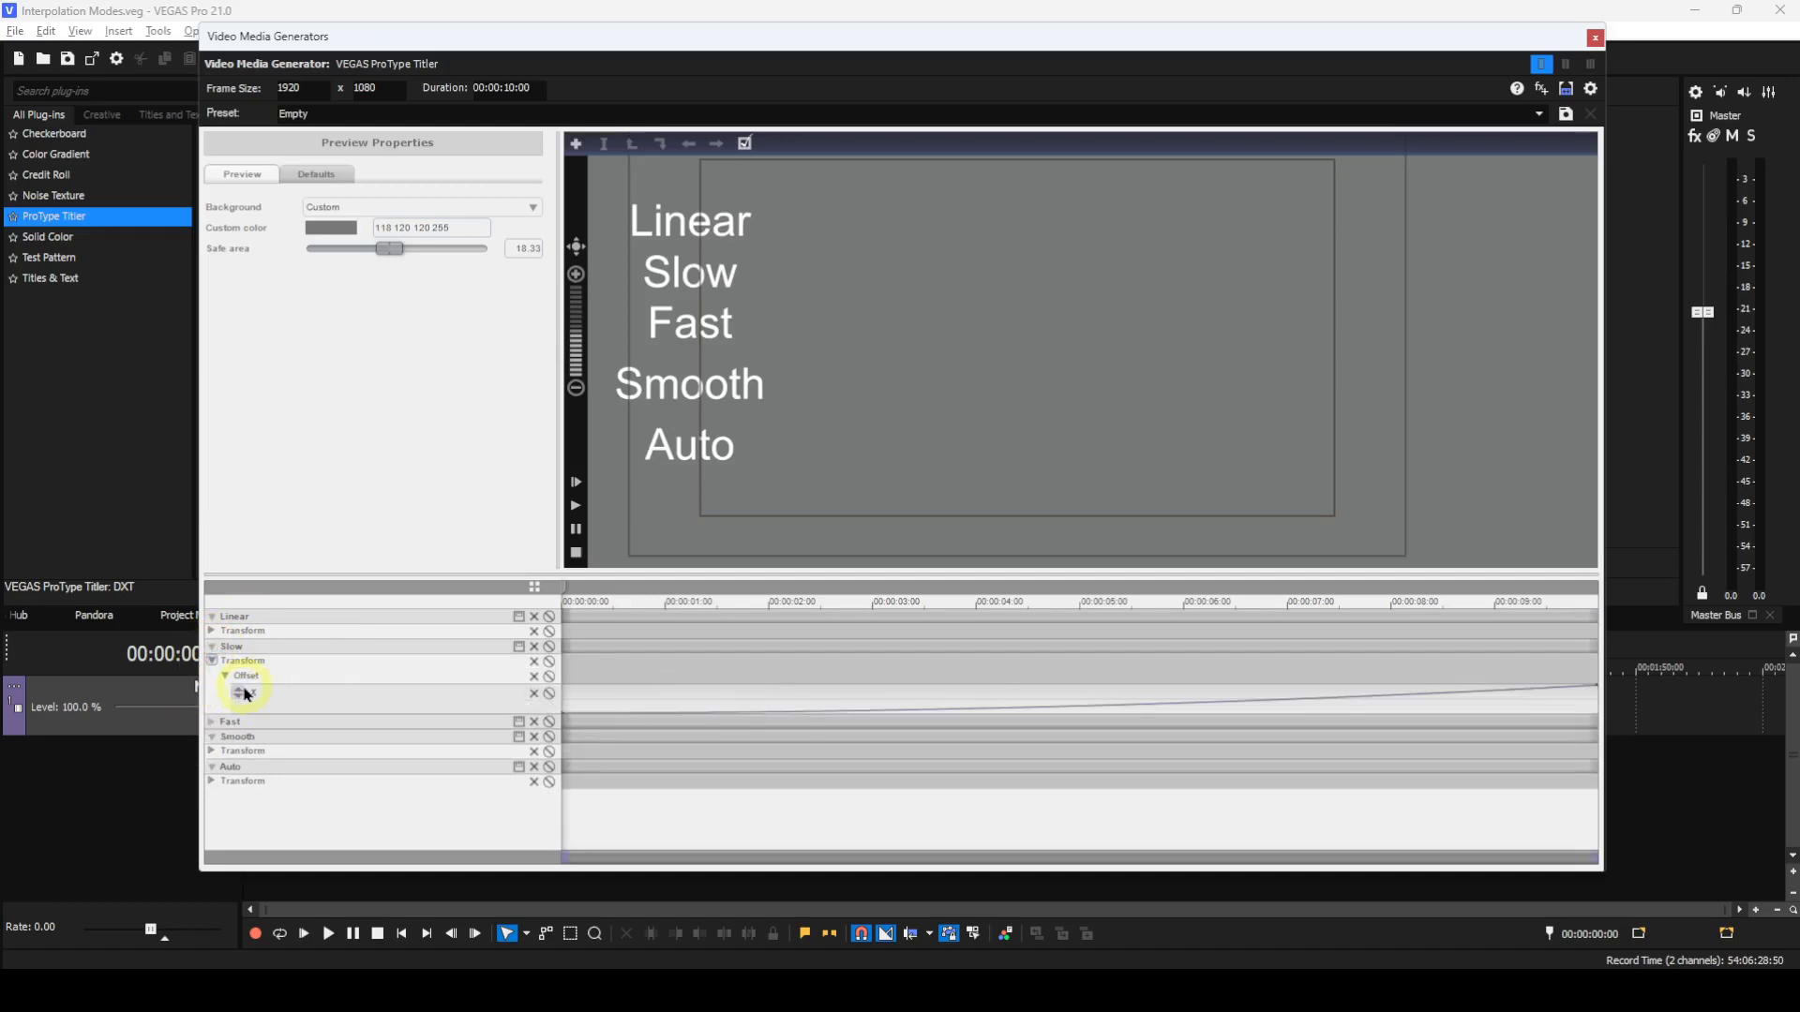
{"action": "left_click", "coordinate": [239, 694]}
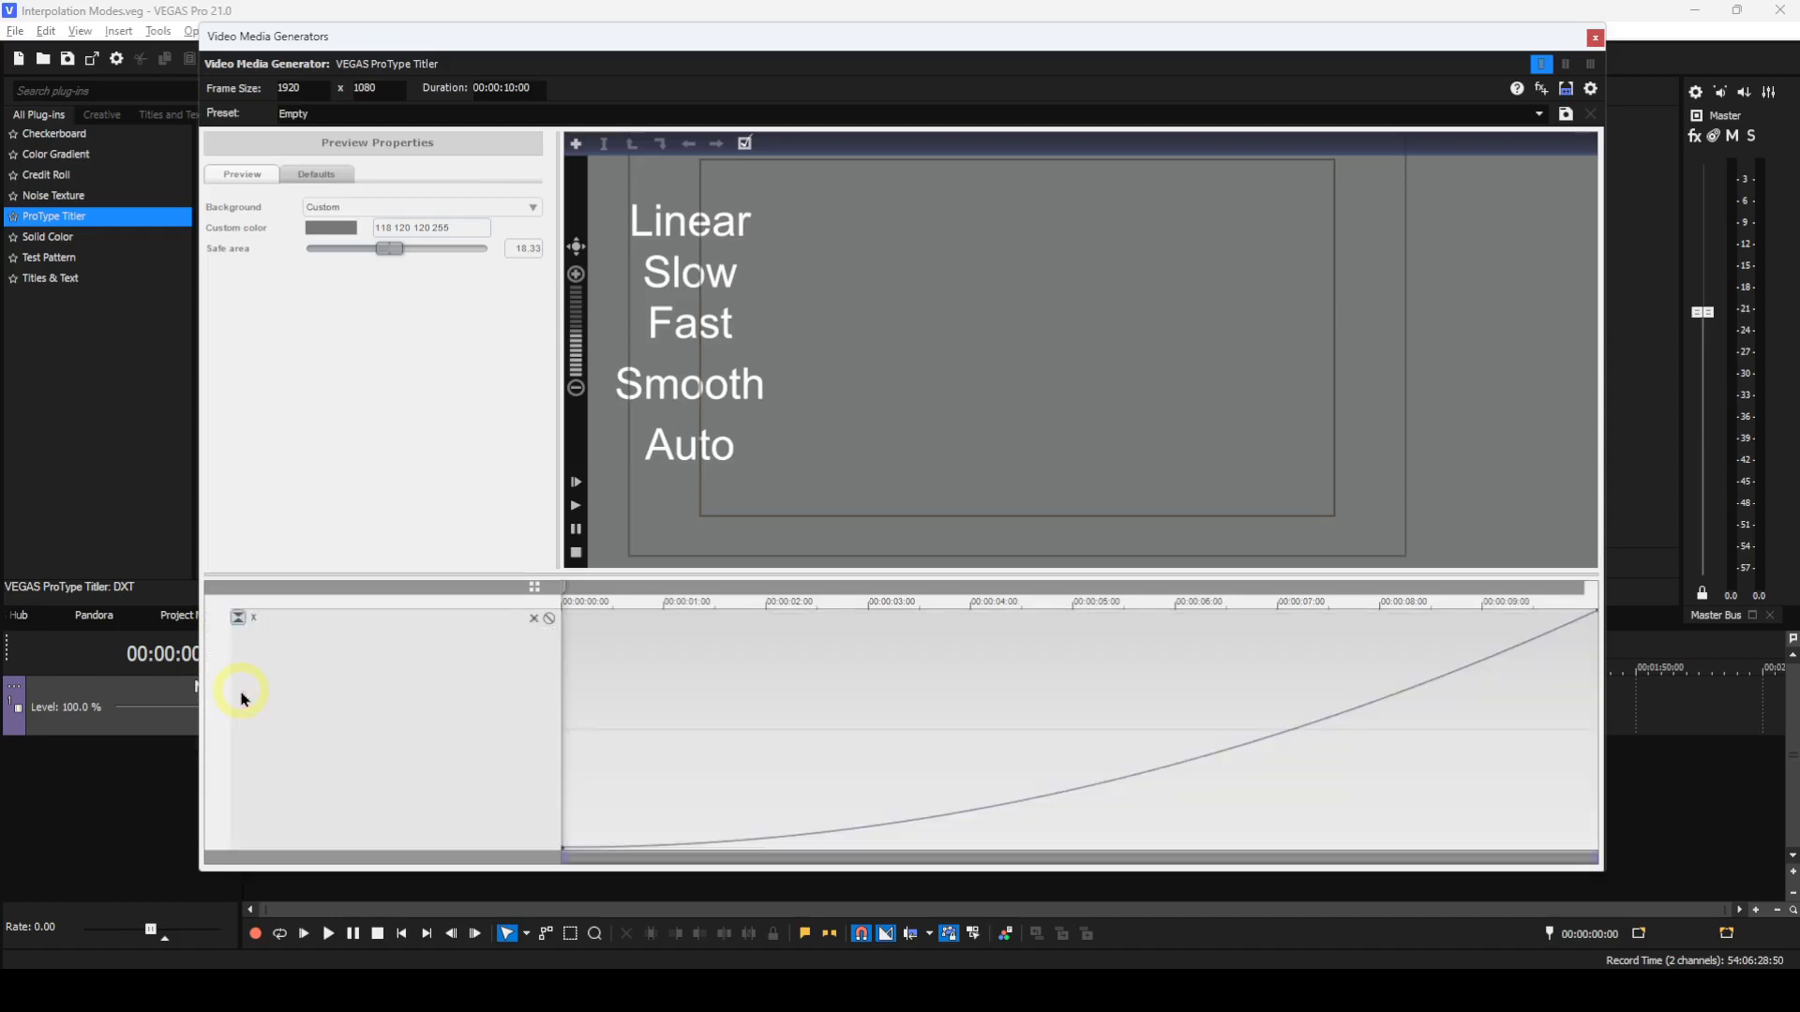
{"action": "left_click", "coordinate": [574, 484]}
{"action": "left_click", "coordinate": [239, 619]}
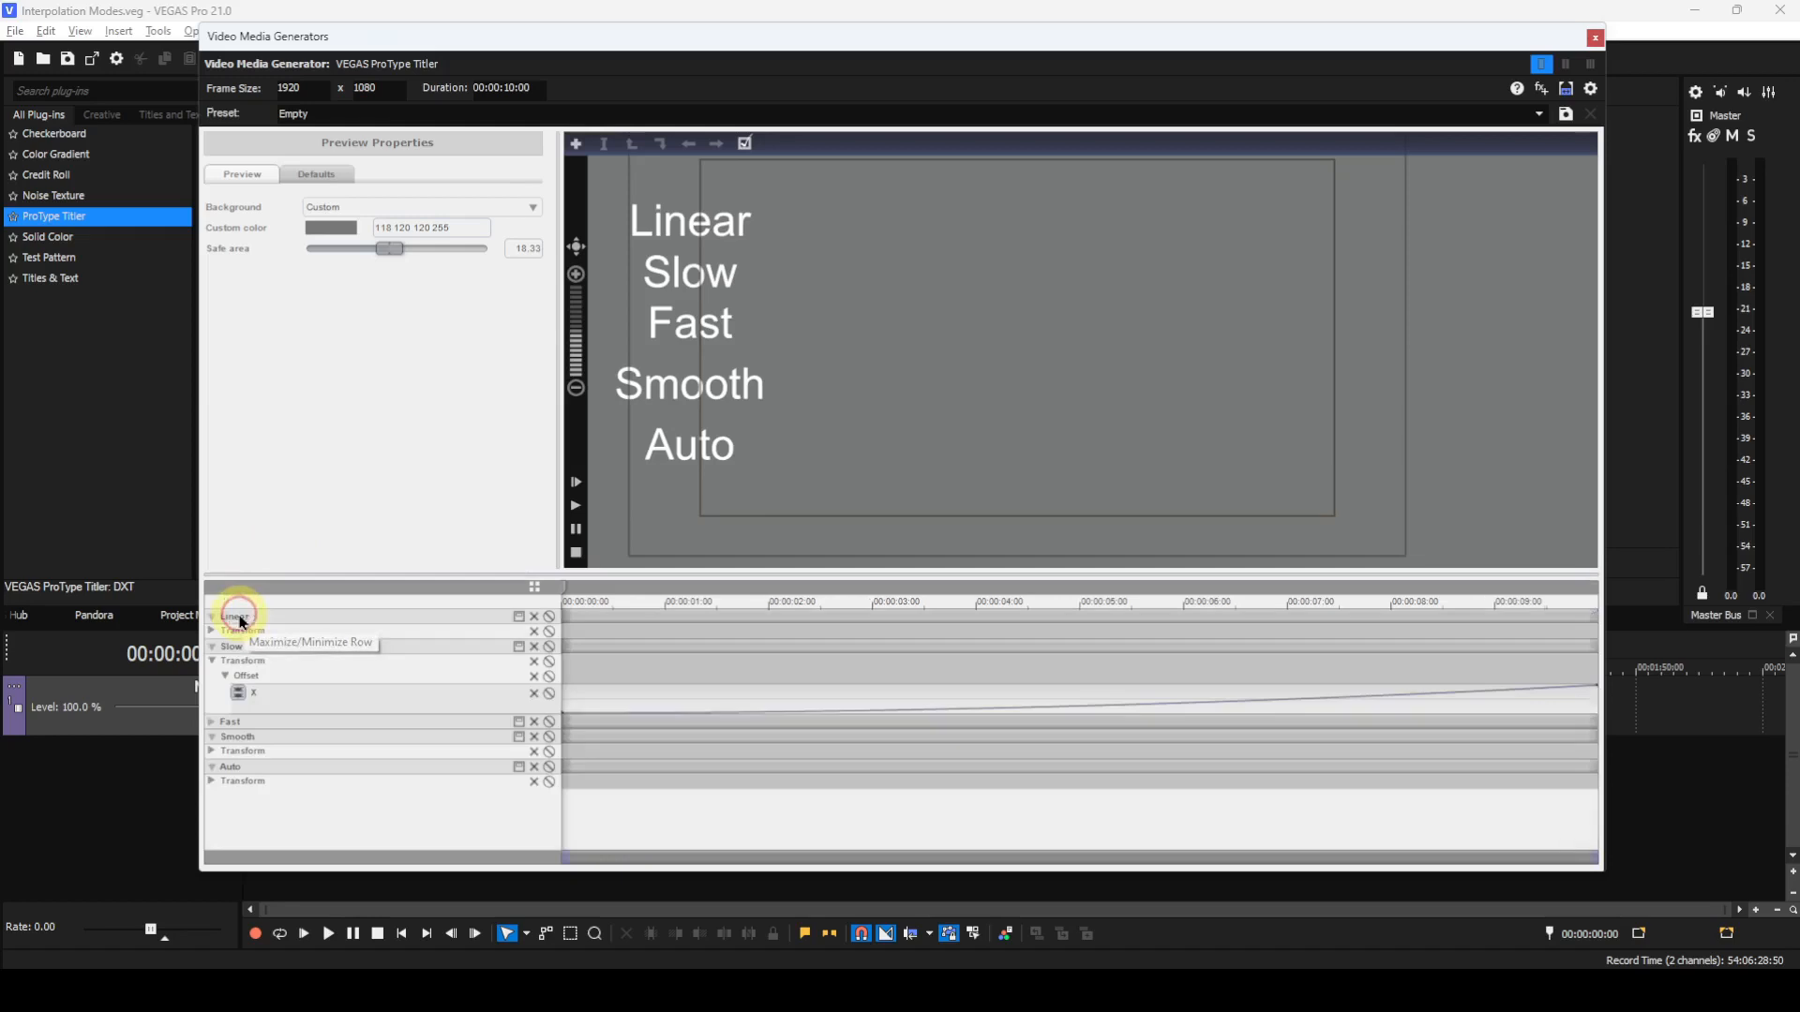
{"action": "left_click", "coordinate": [212, 660]}
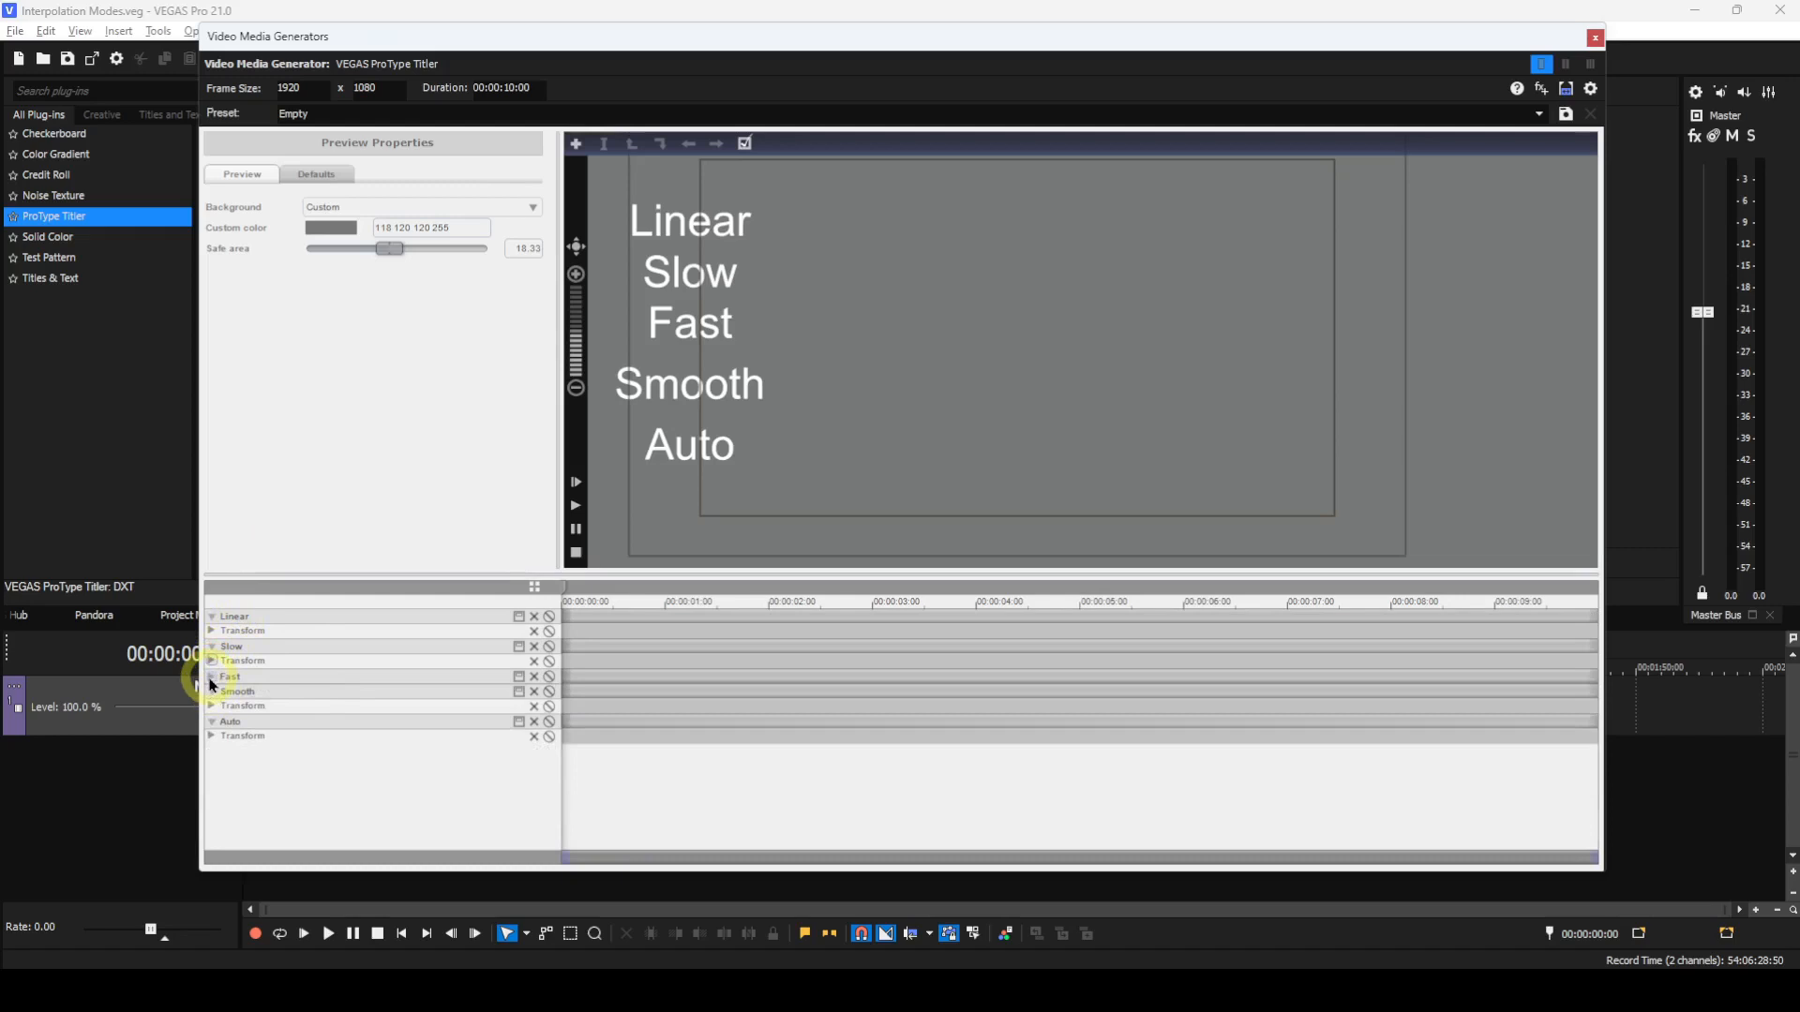
- Expand the Fast title and examine its enlarged Offset X curve during playback, restoring and collapsing the track when done
{"action": "left_click", "coordinate": [213, 679]}
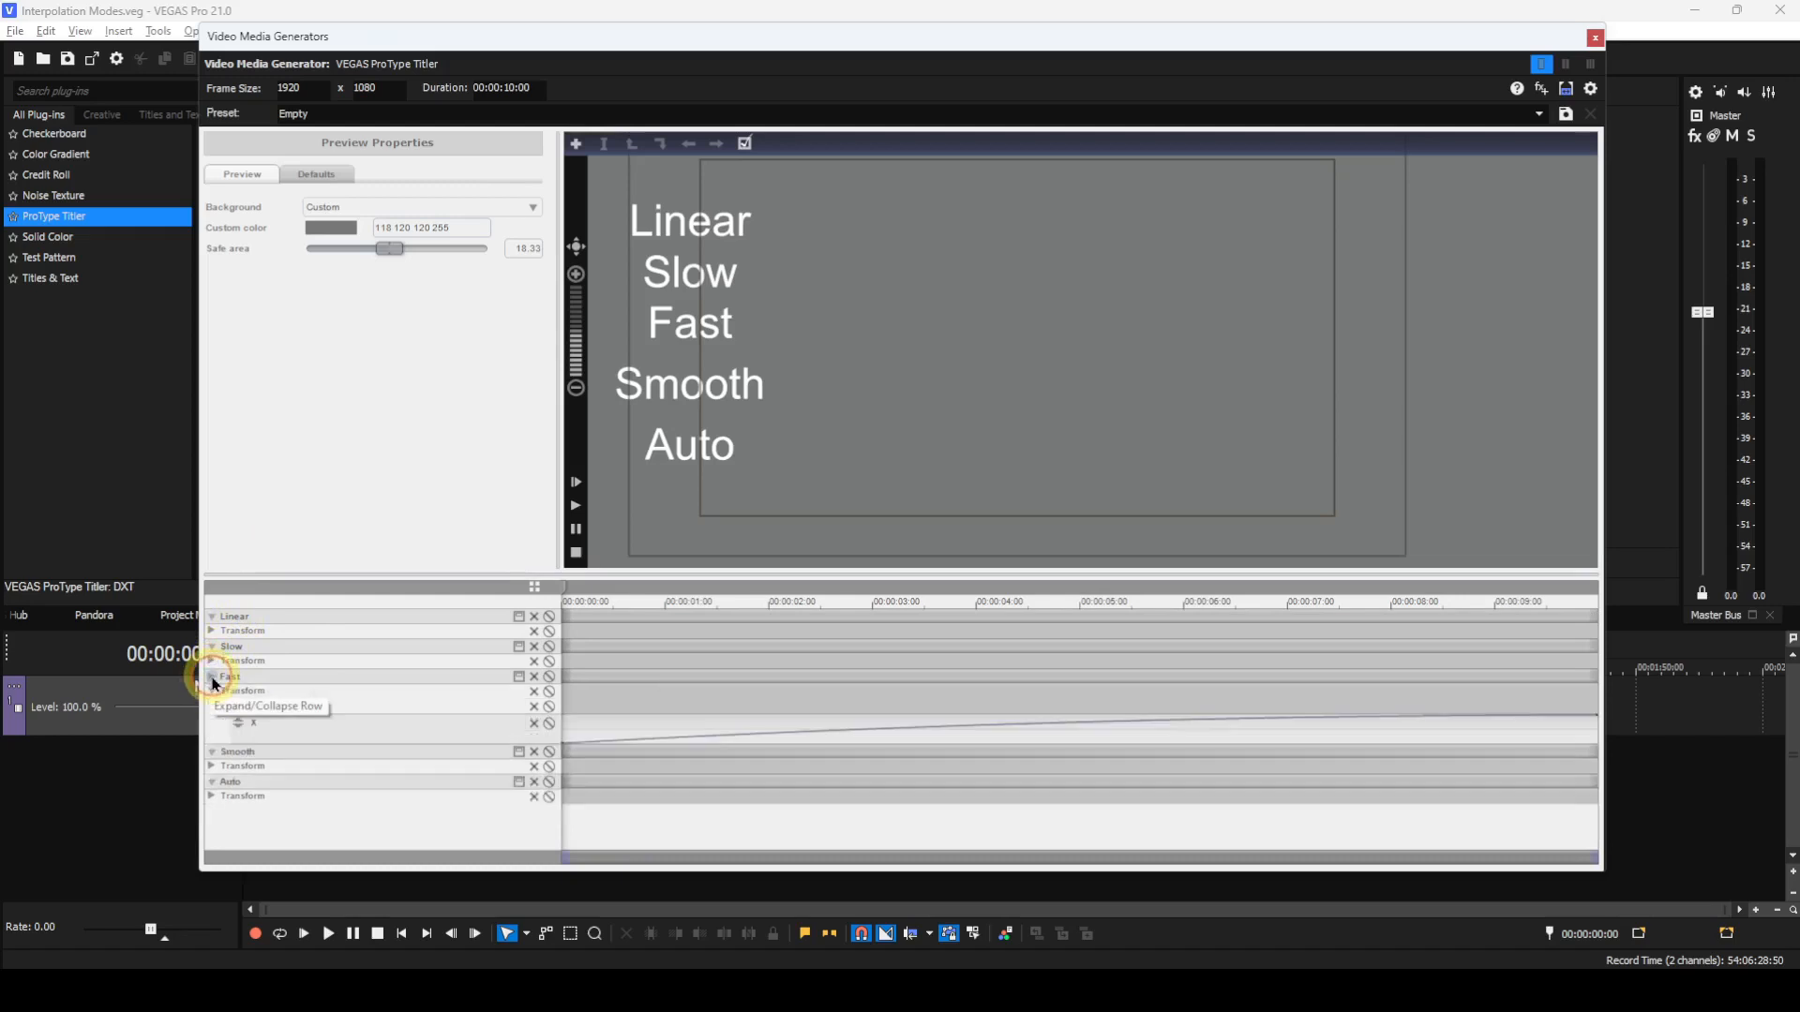
{"action": "left_click", "coordinate": [239, 723]}
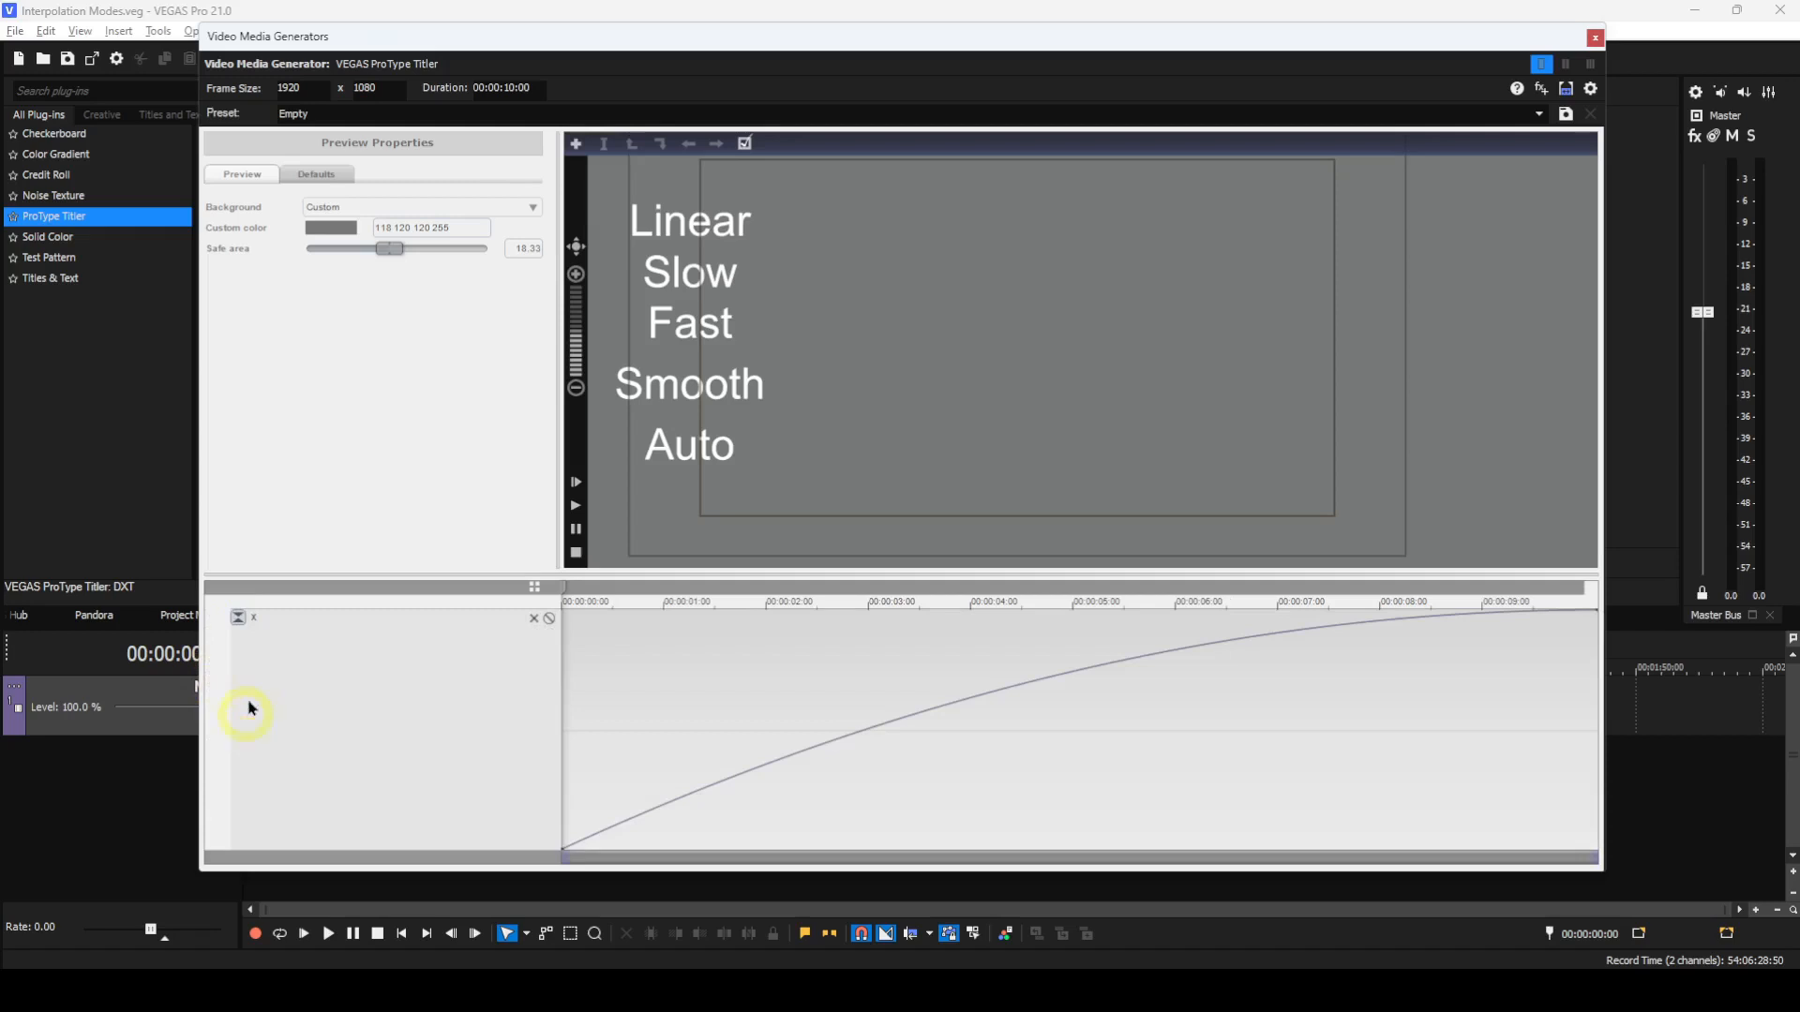
{"action": "left_click", "coordinate": [575, 483]}
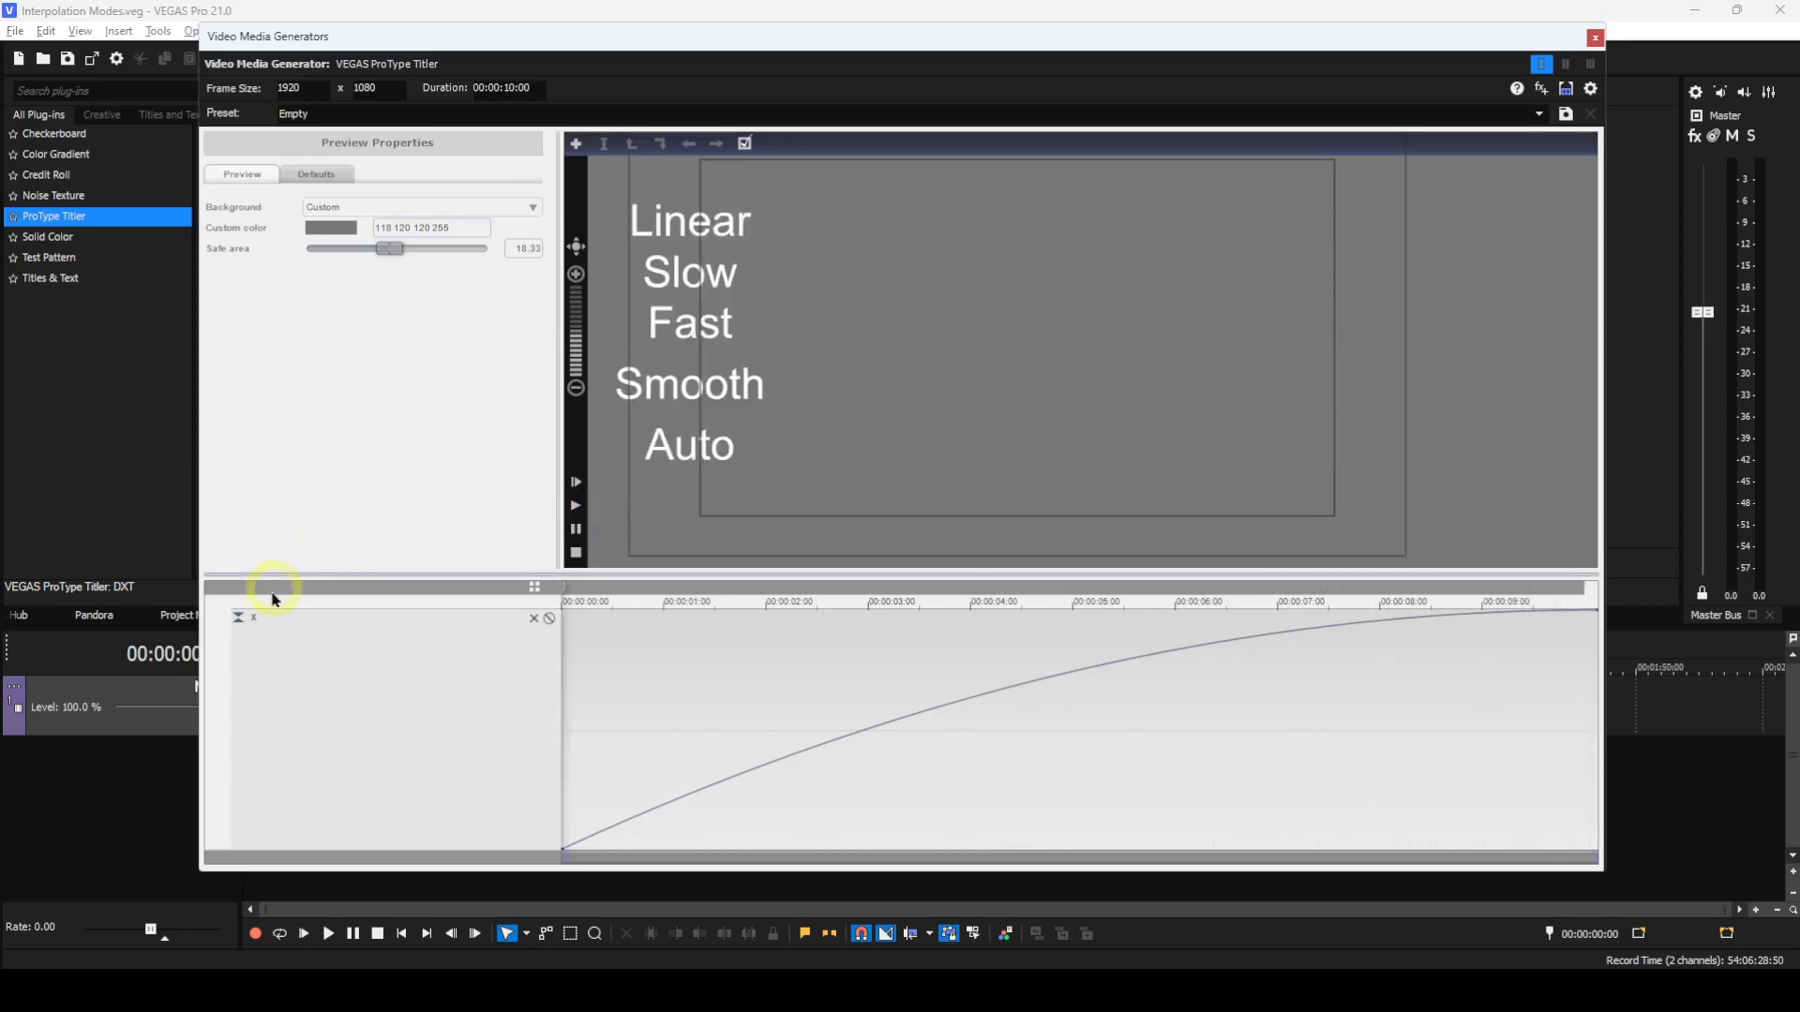
{"action": "left_click", "coordinate": [239, 617]}
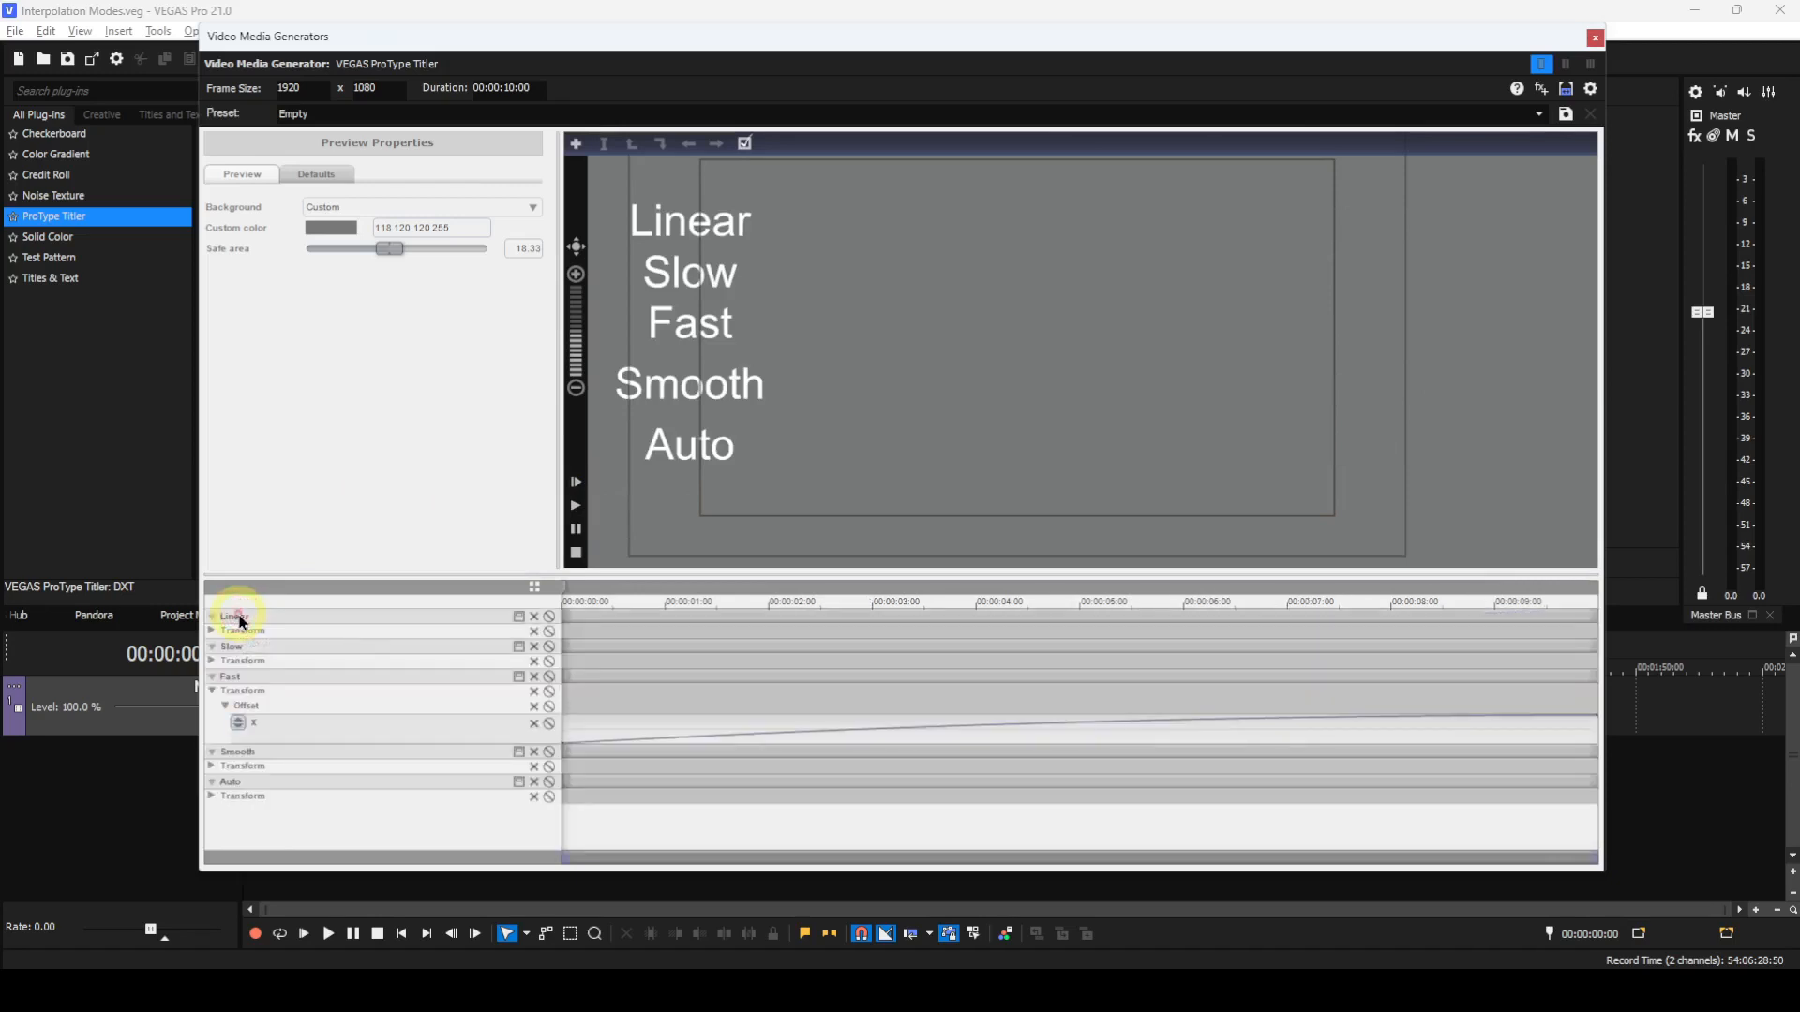
{"action": "left_click", "coordinate": [212, 692]}
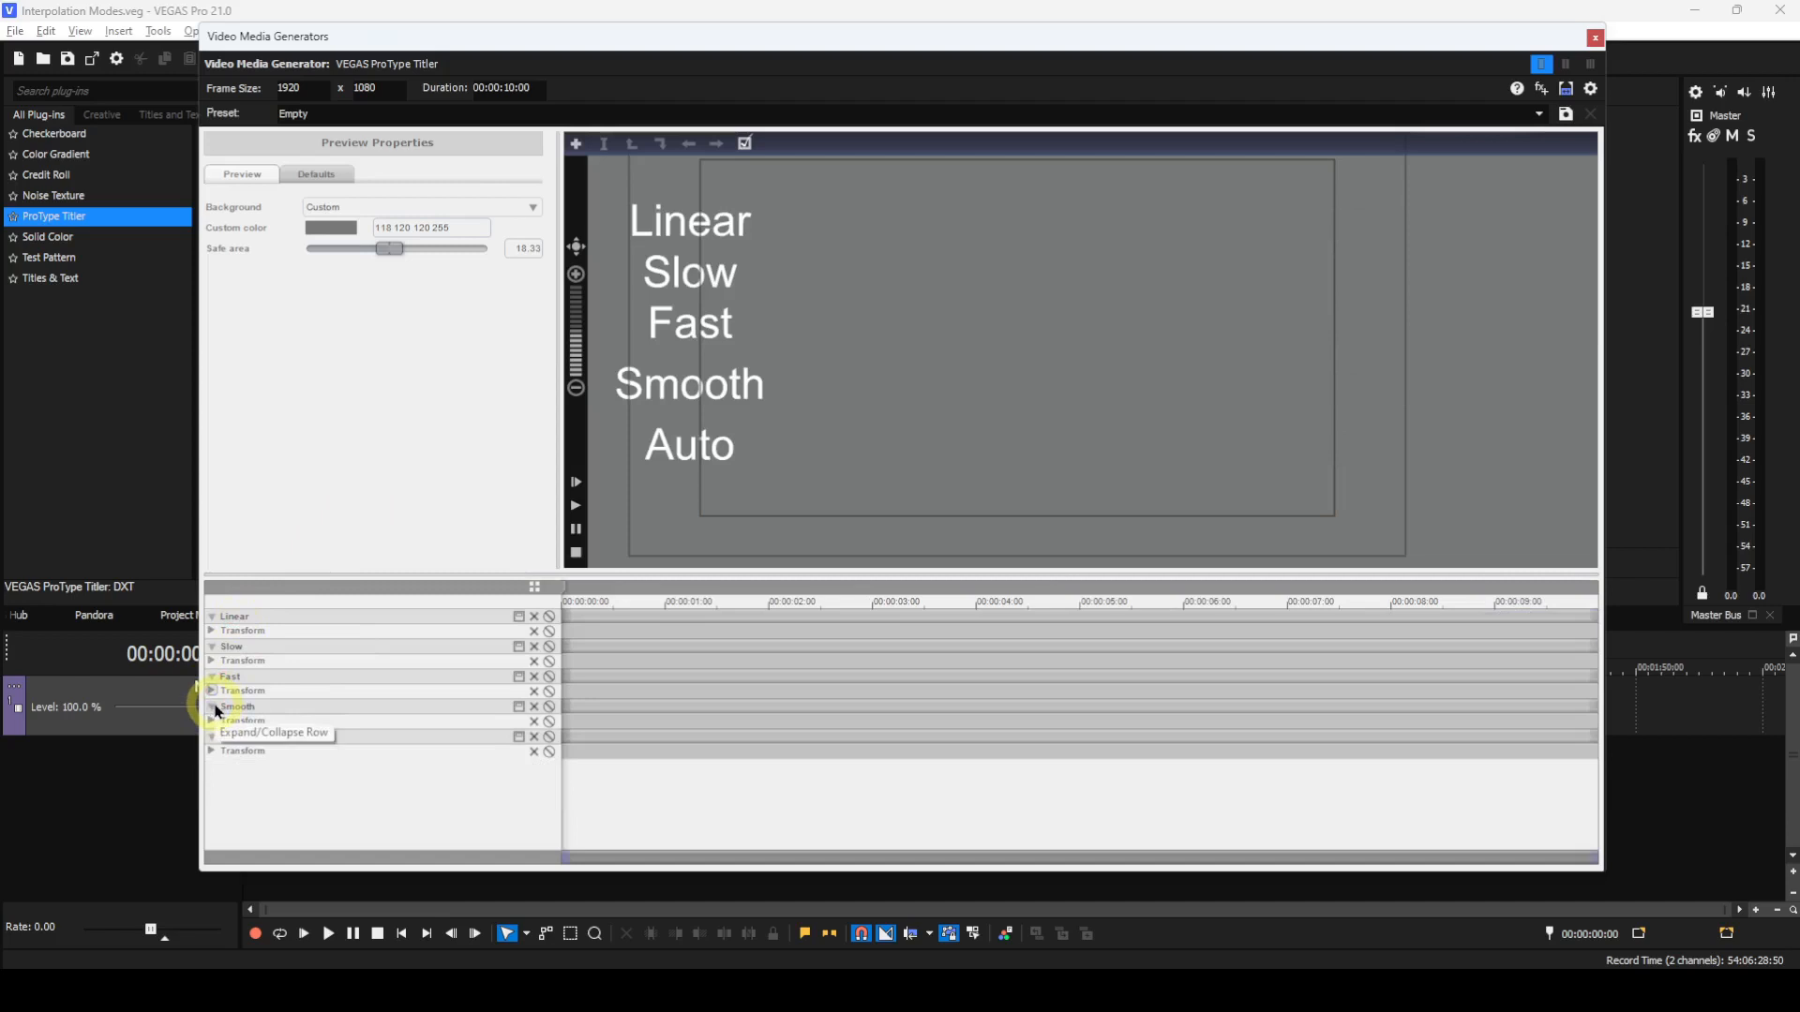
- Examine the Smooth title's enlarged Offset X curve while playing from the start, restore its size and collapse the Transform track
{"action": "left_click", "coordinate": [212, 708]}
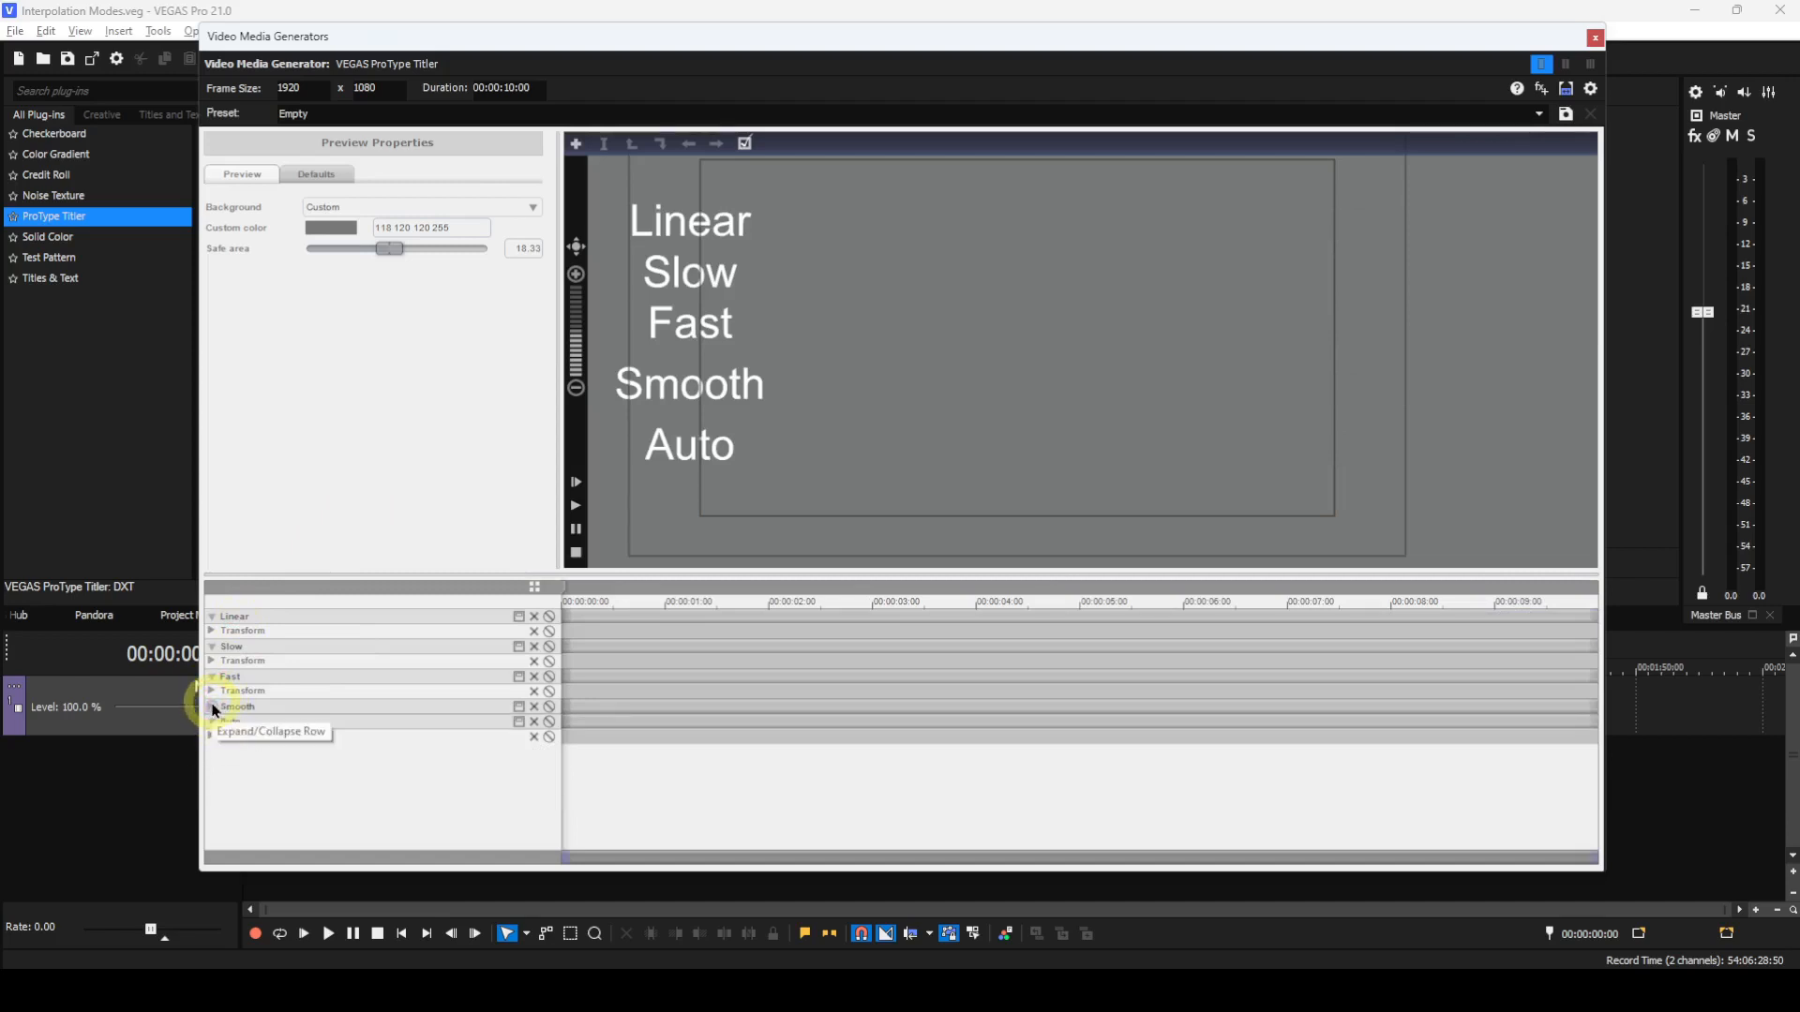
{"action": "left_click", "coordinate": [213, 708]}
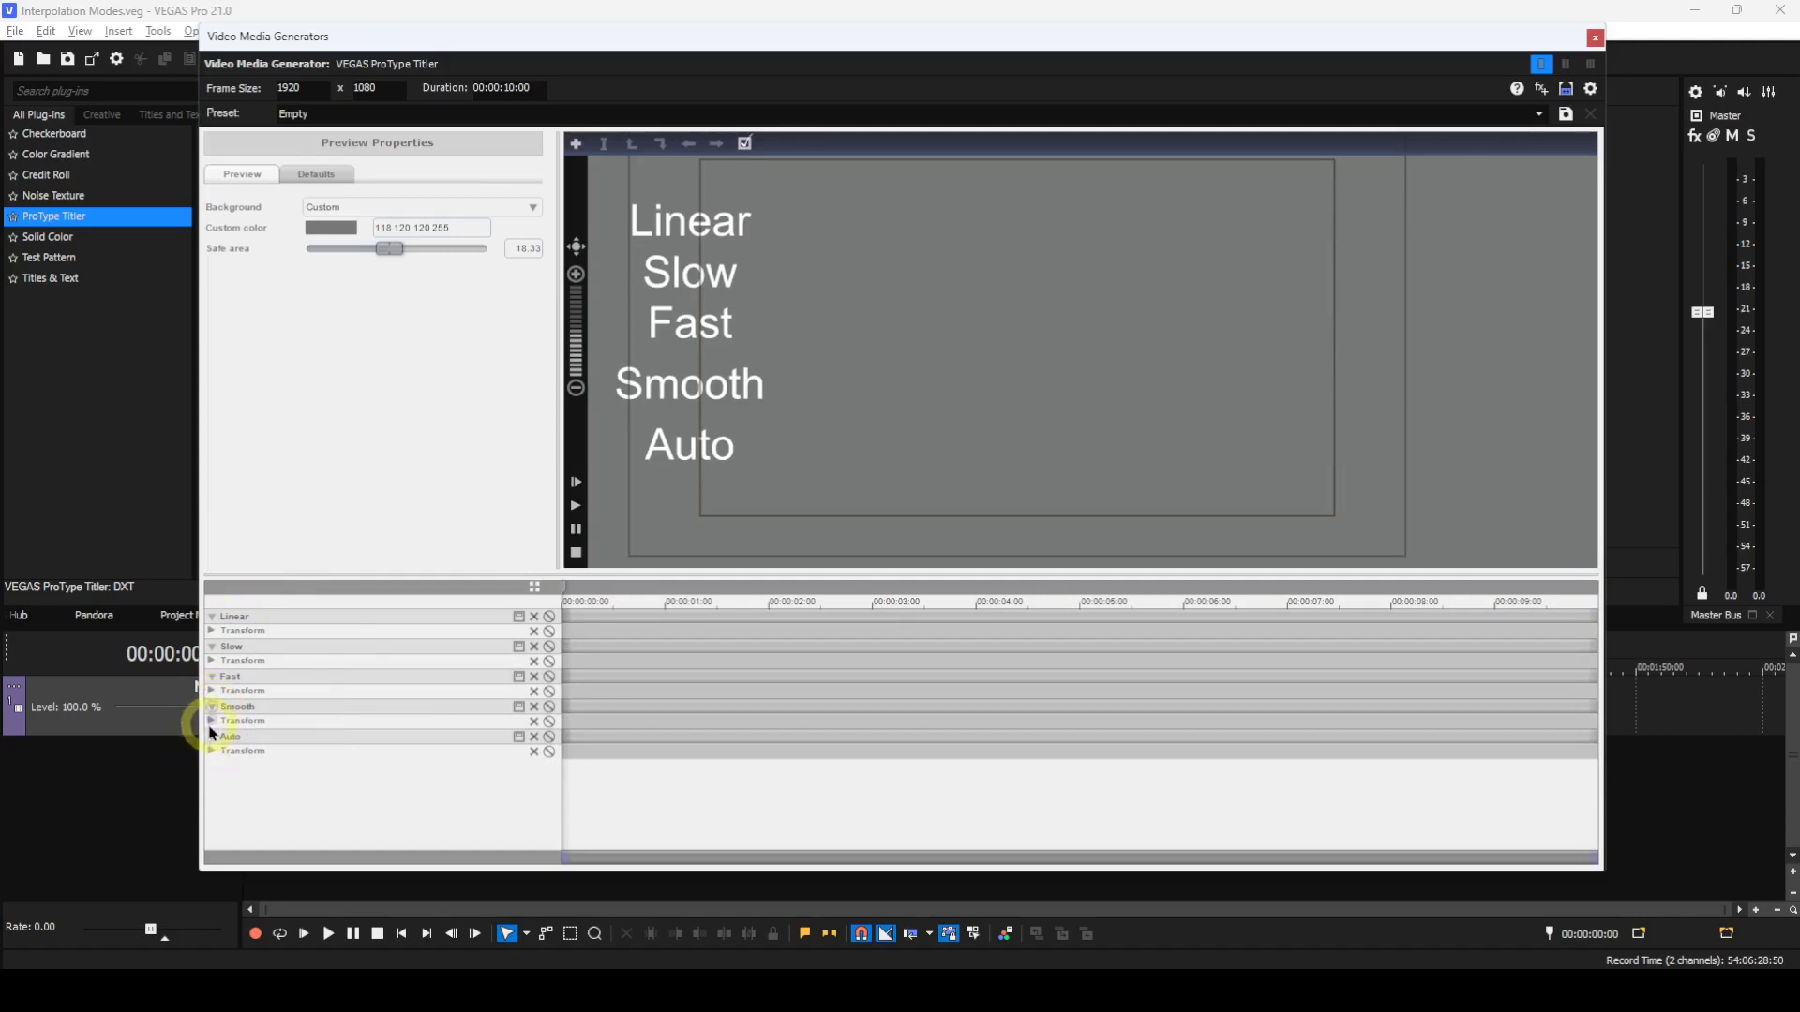
{"action": "left_click", "coordinate": [211, 722]}
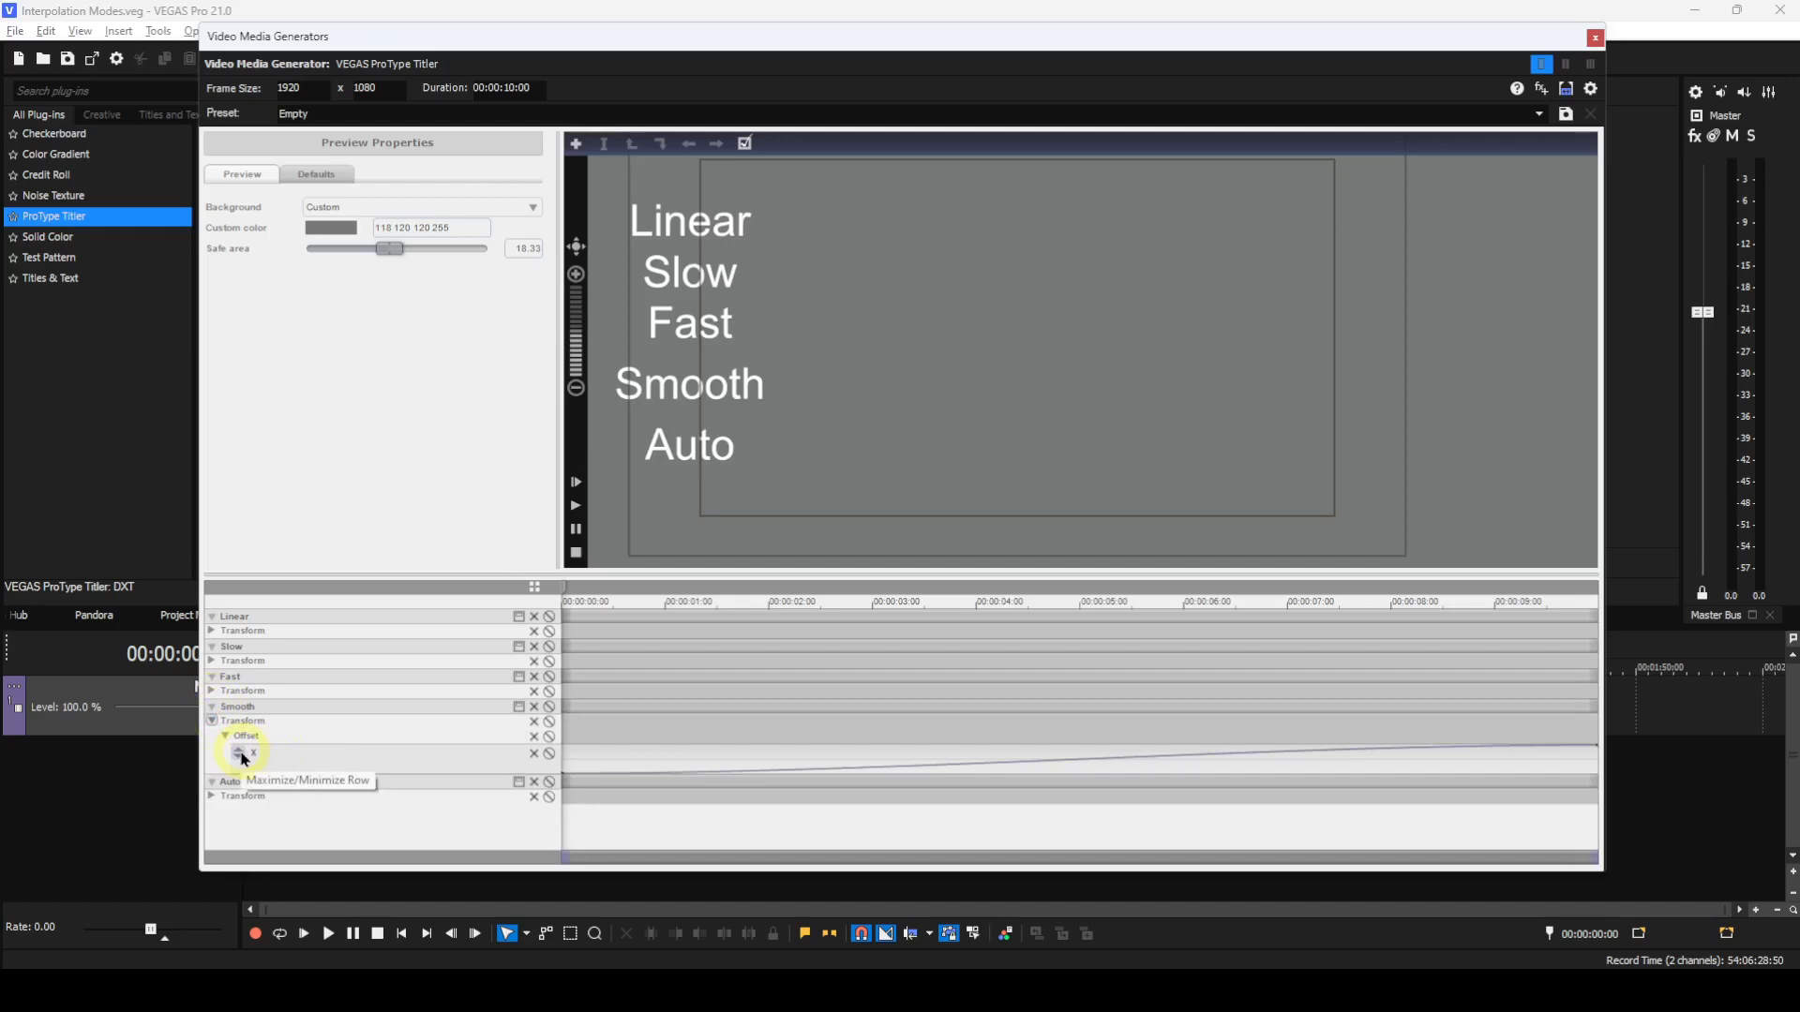
{"action": "left_click", "coordinate": [242, 755]}
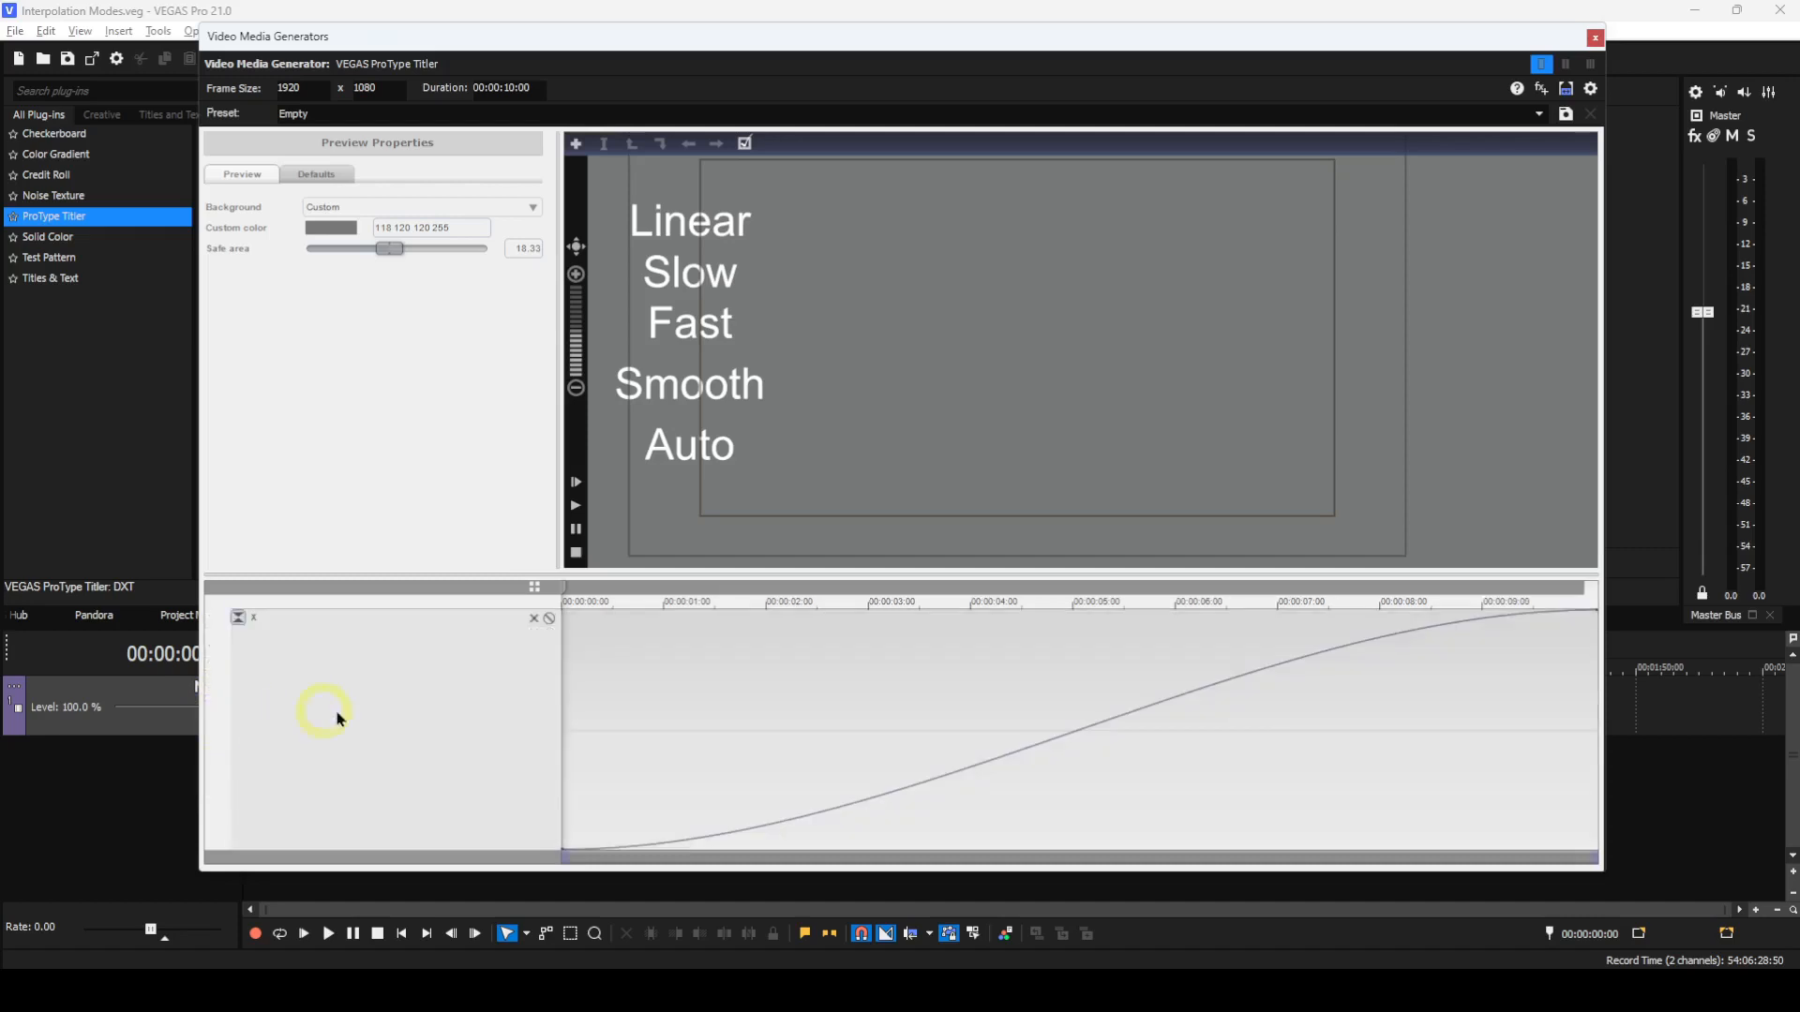
{"action": "left_click", "coordinate": [577, 484]}
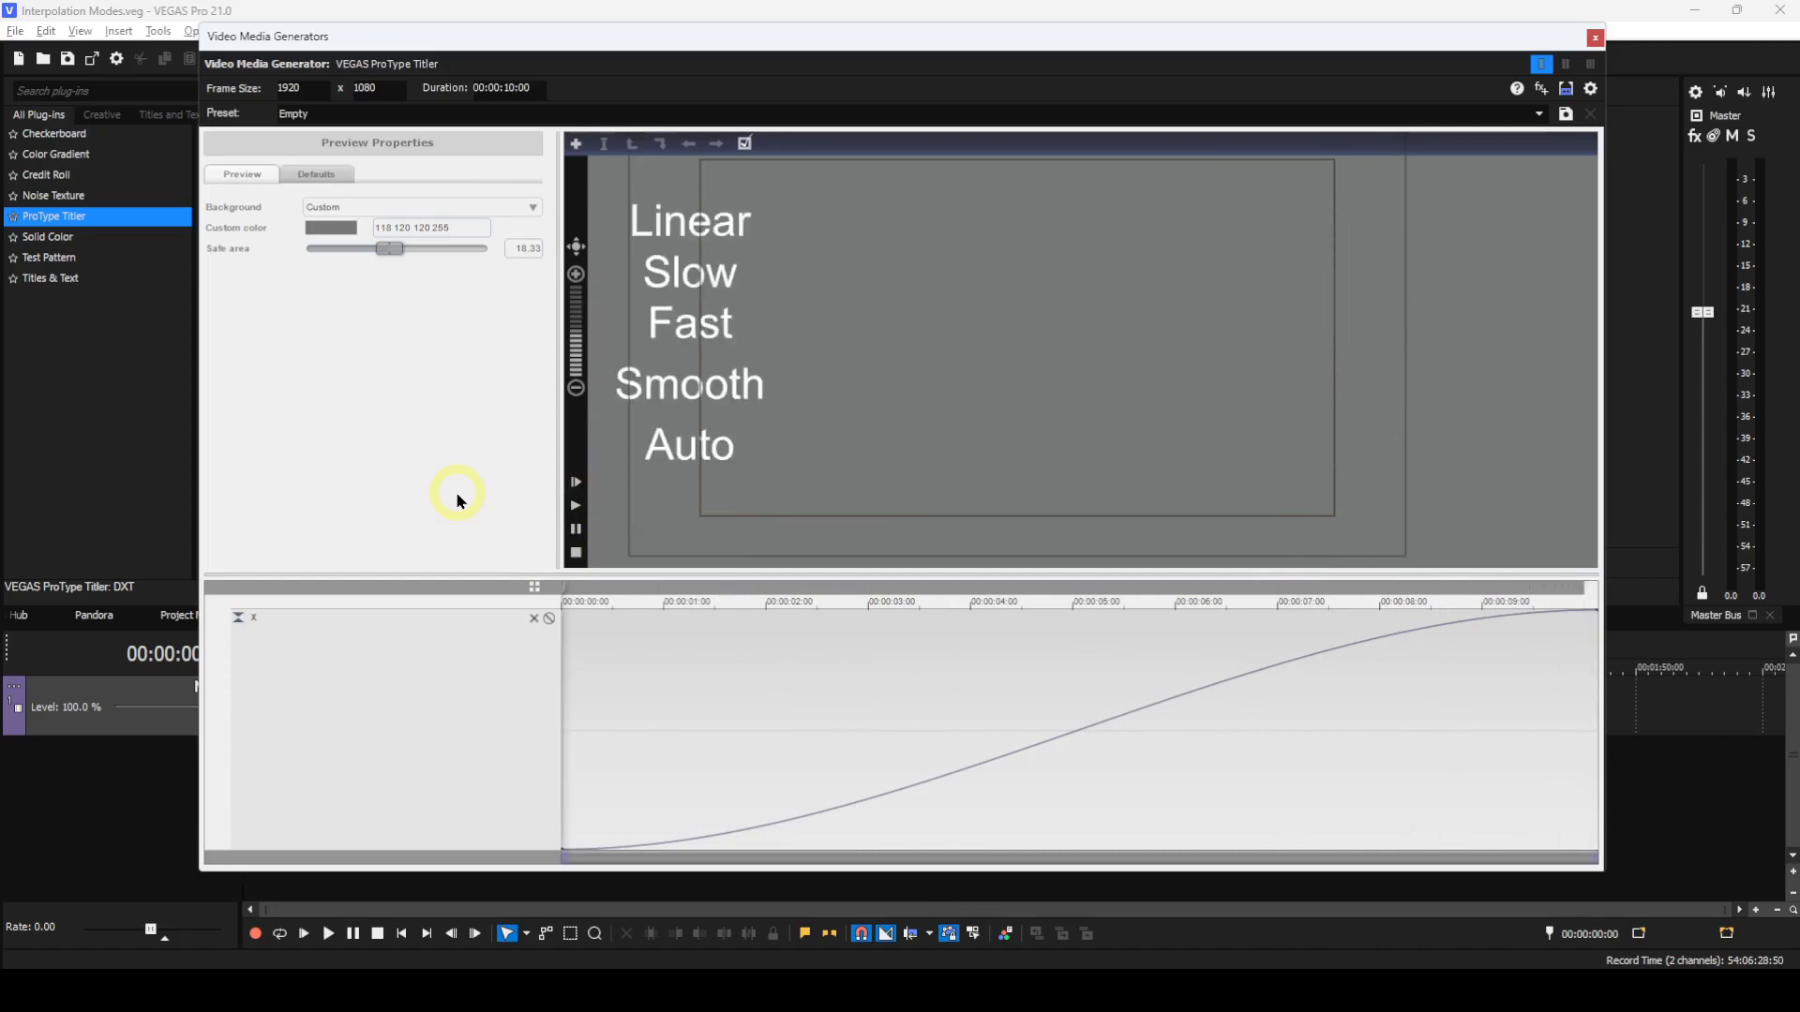
{"action": "left_click", "coordinate": [243, 618]}
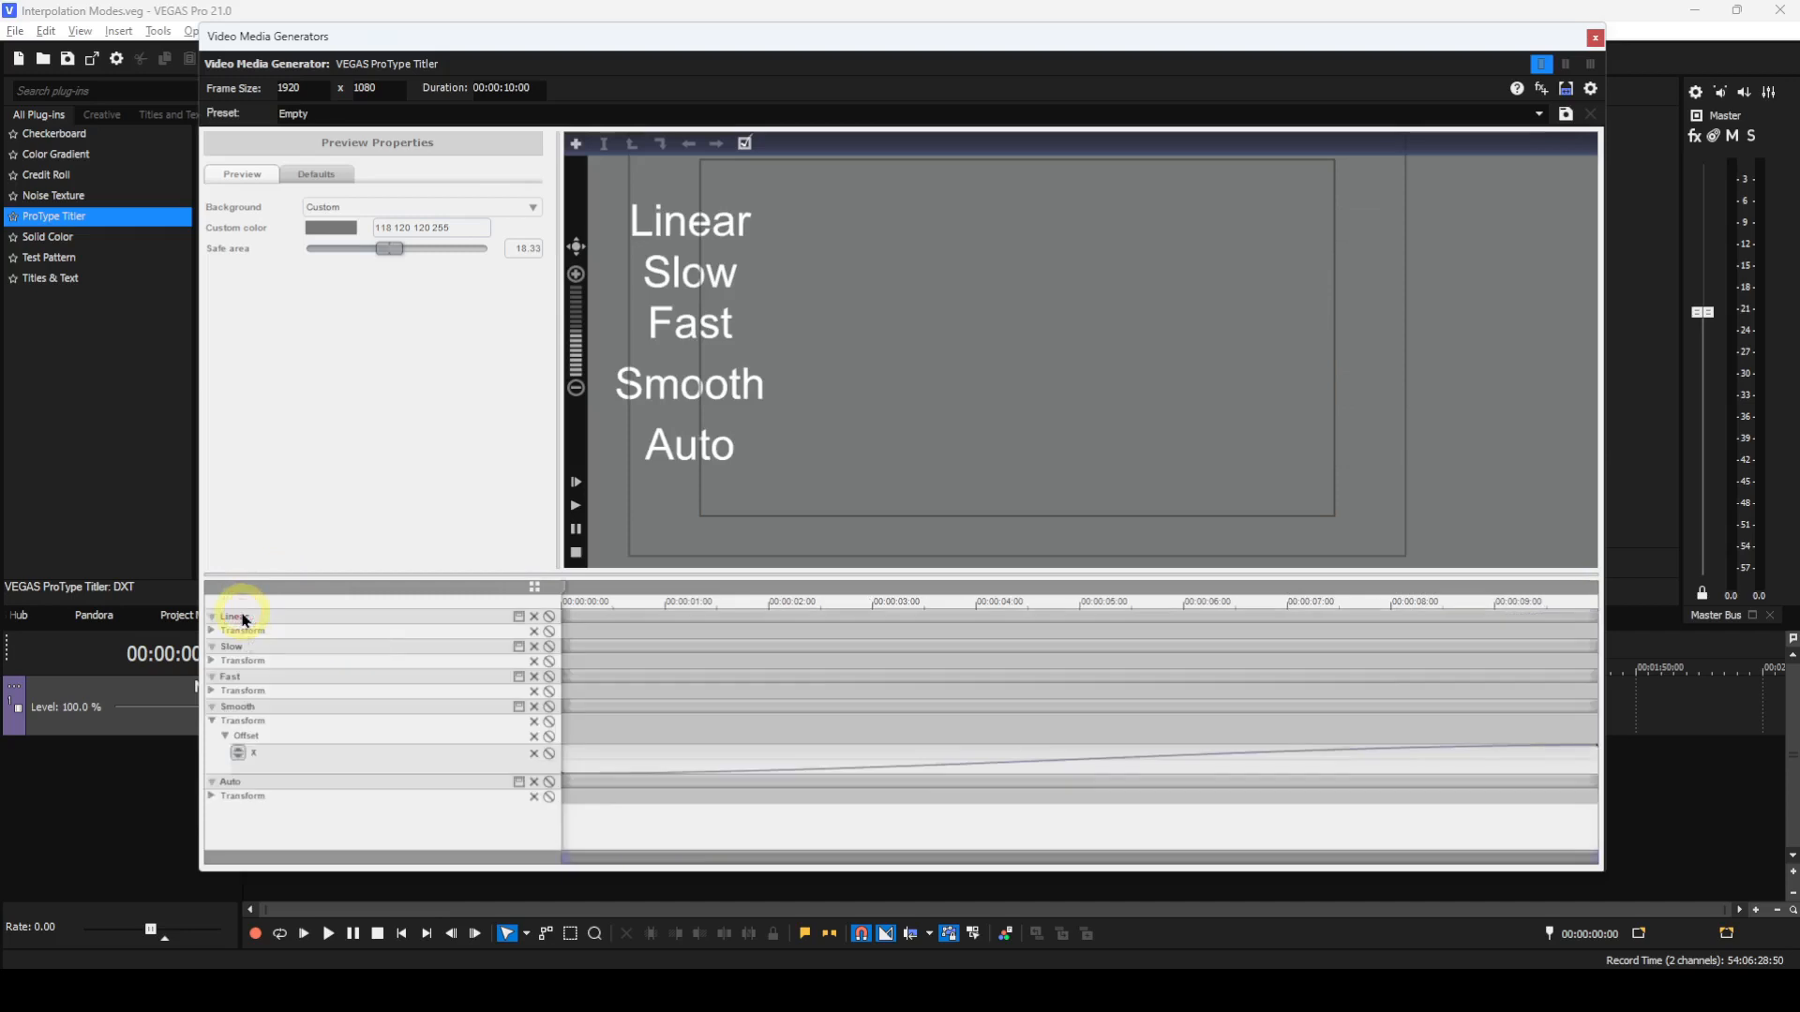
{"action": "left_click", "coordinate": [213, 721]}
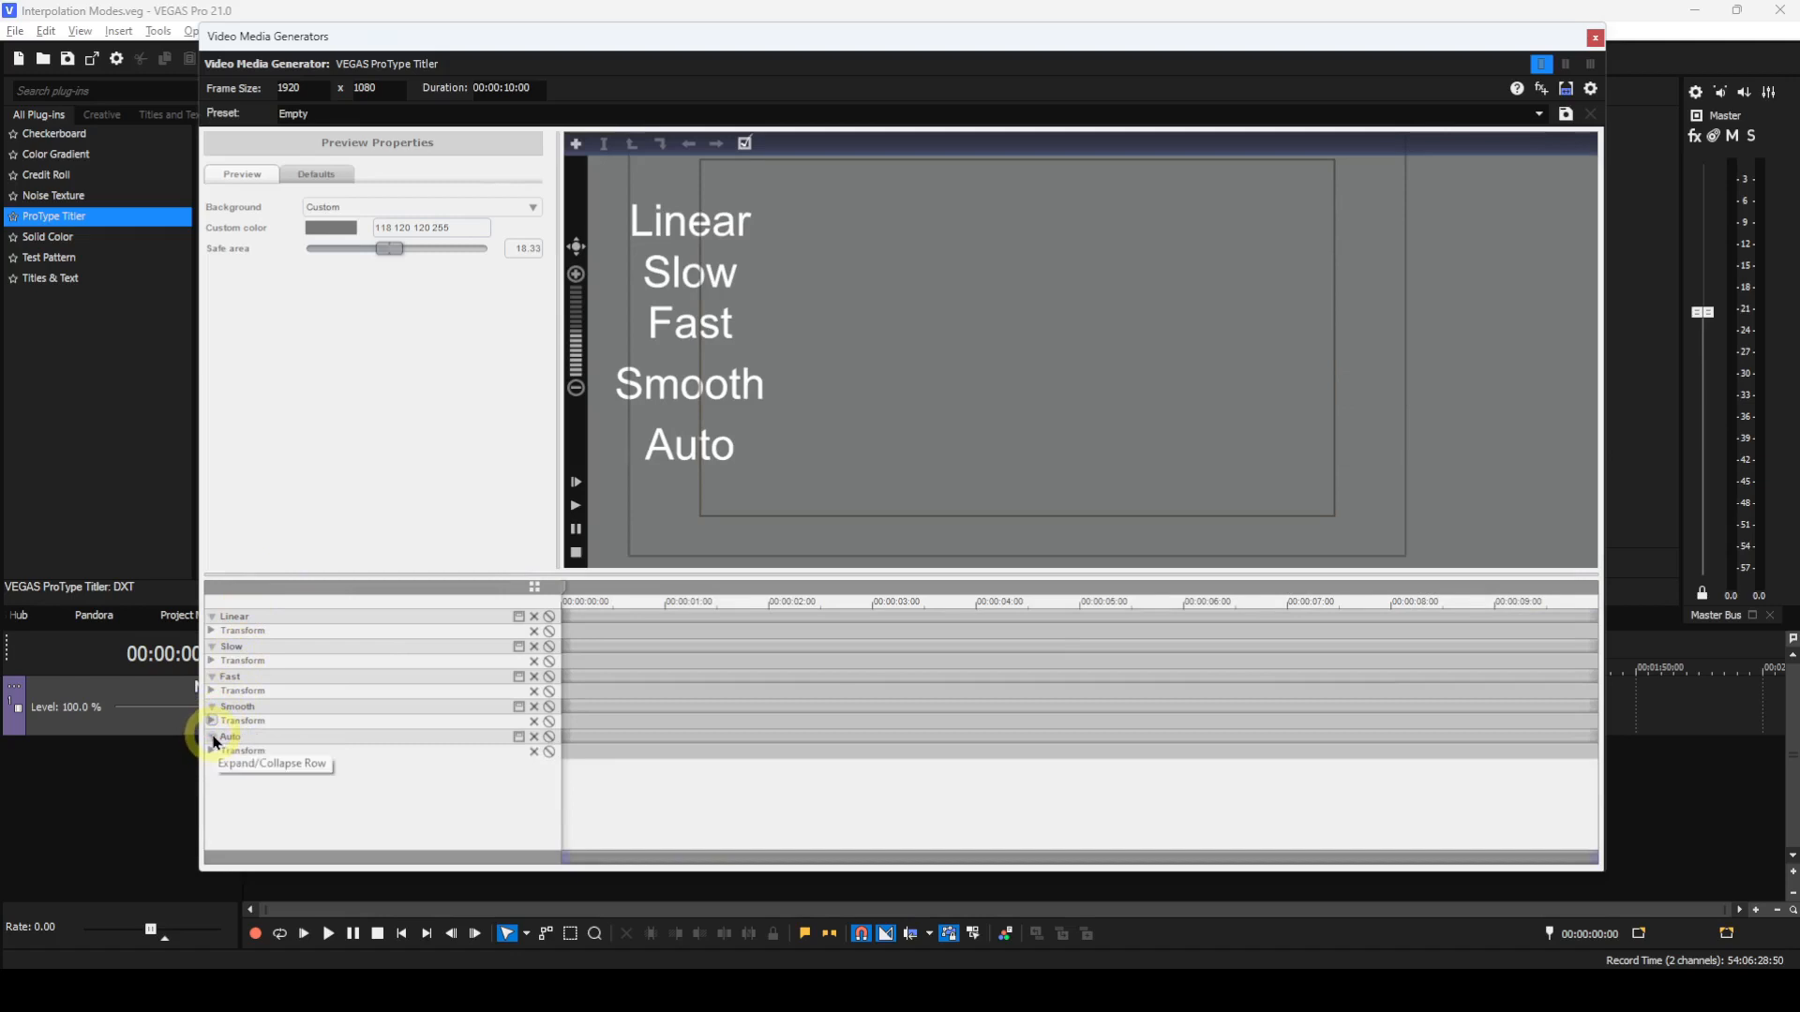
- Expand the Auto title's Transform track, examine its enlarged Offset X curve and restore the curve's size
{"action": "left_click", "coordinate": [212, 752]}
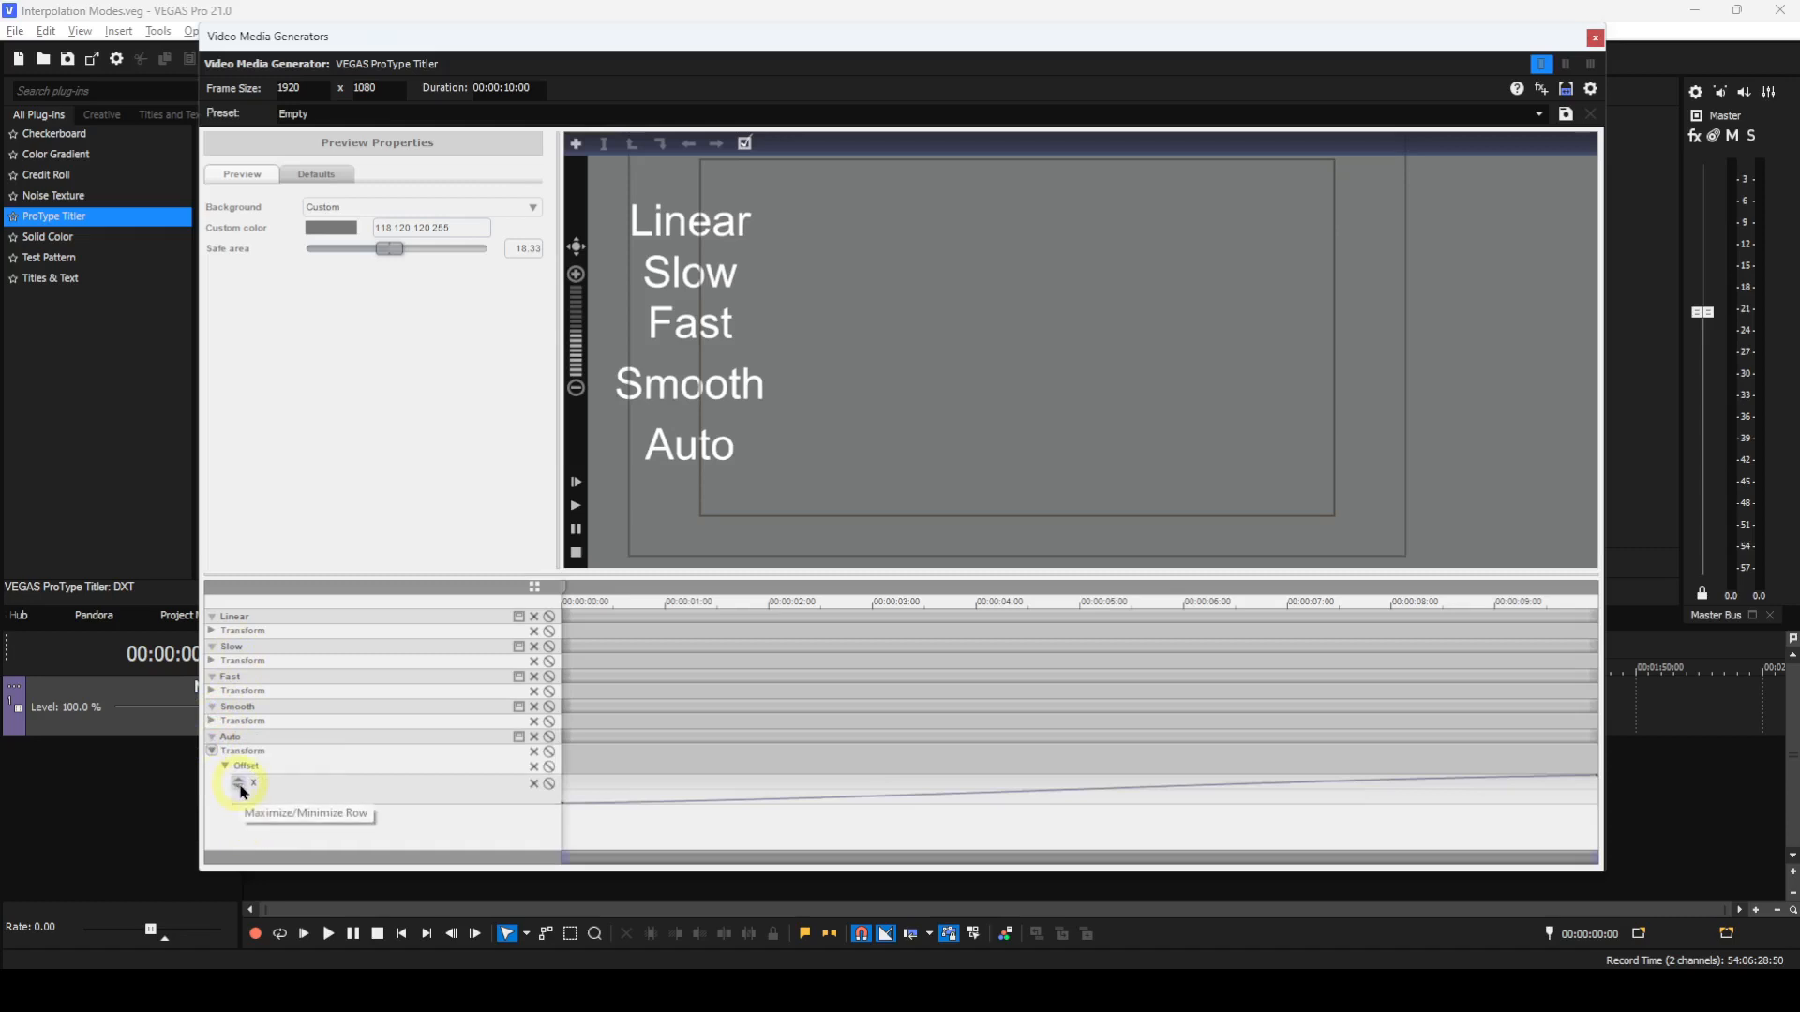
{"action": "left_click", "coordinate": [240, 788]}
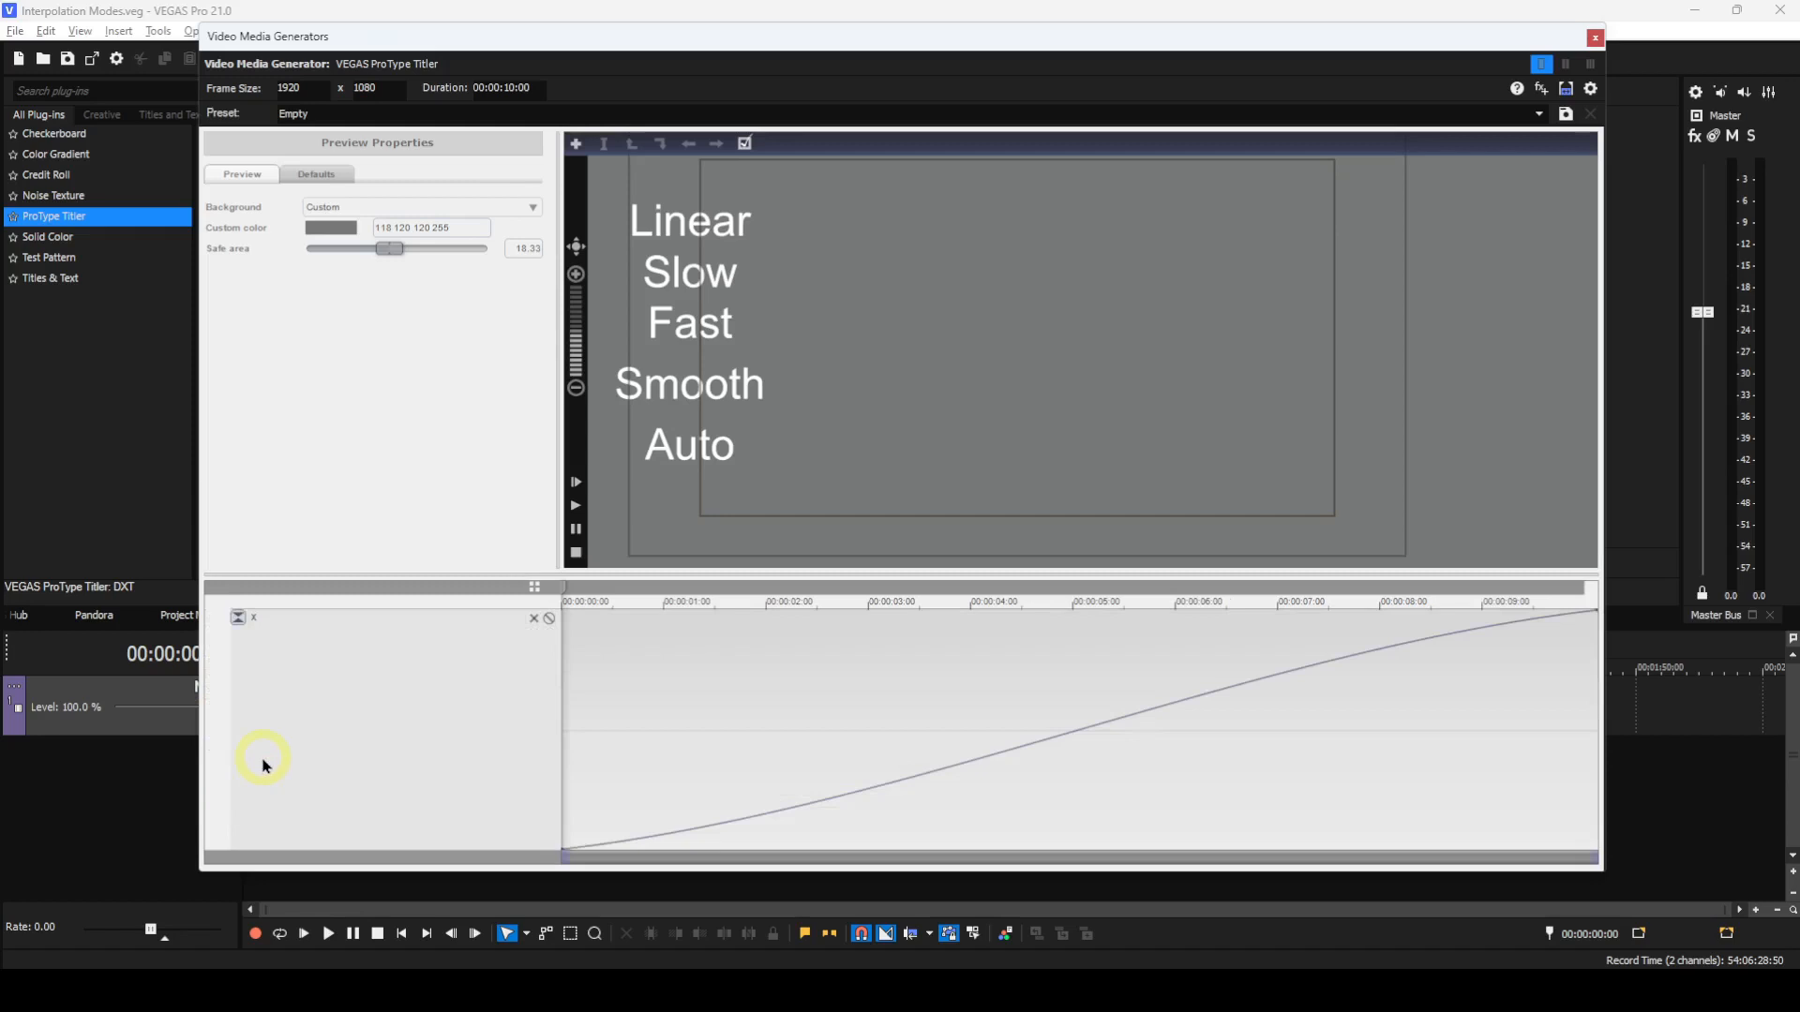
{"action": "left_click", "coordinate": [239, 619]}
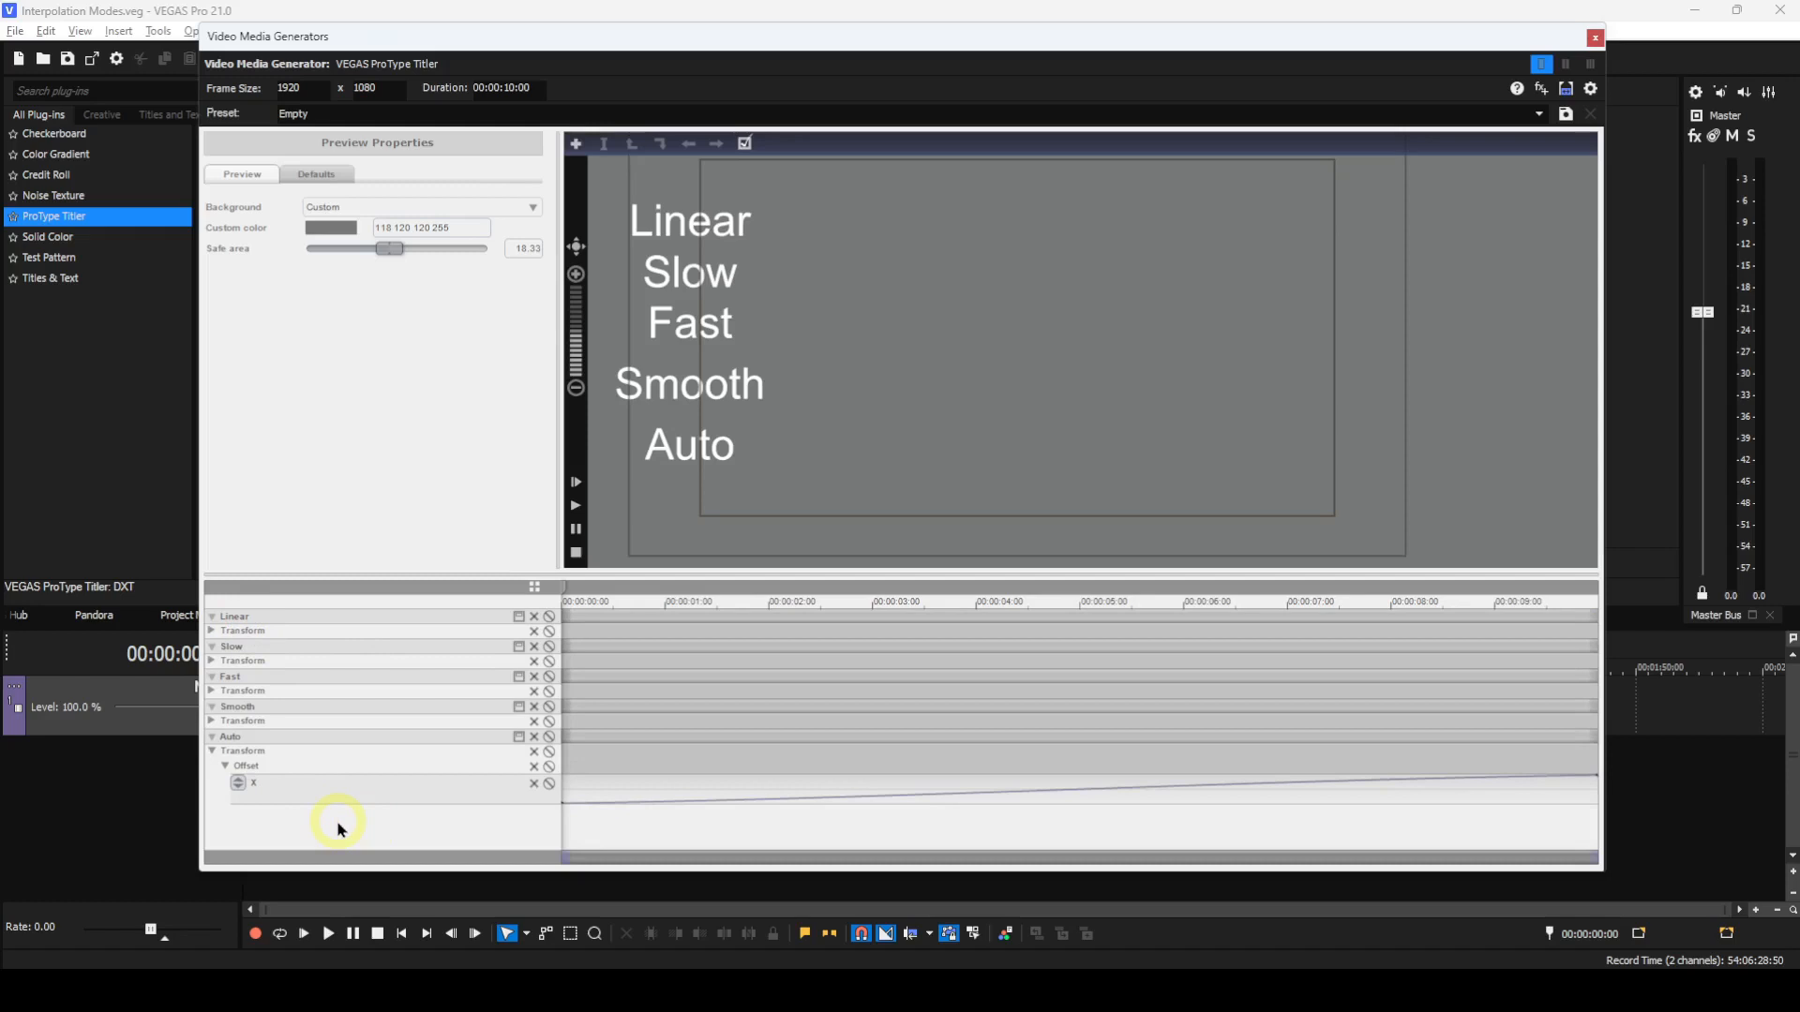
- Close the generator window, place the cursor at the start of the second ProType Titler event and open that event's generator settings
{"action": "left_click", "coordinate": [1595, 38]}
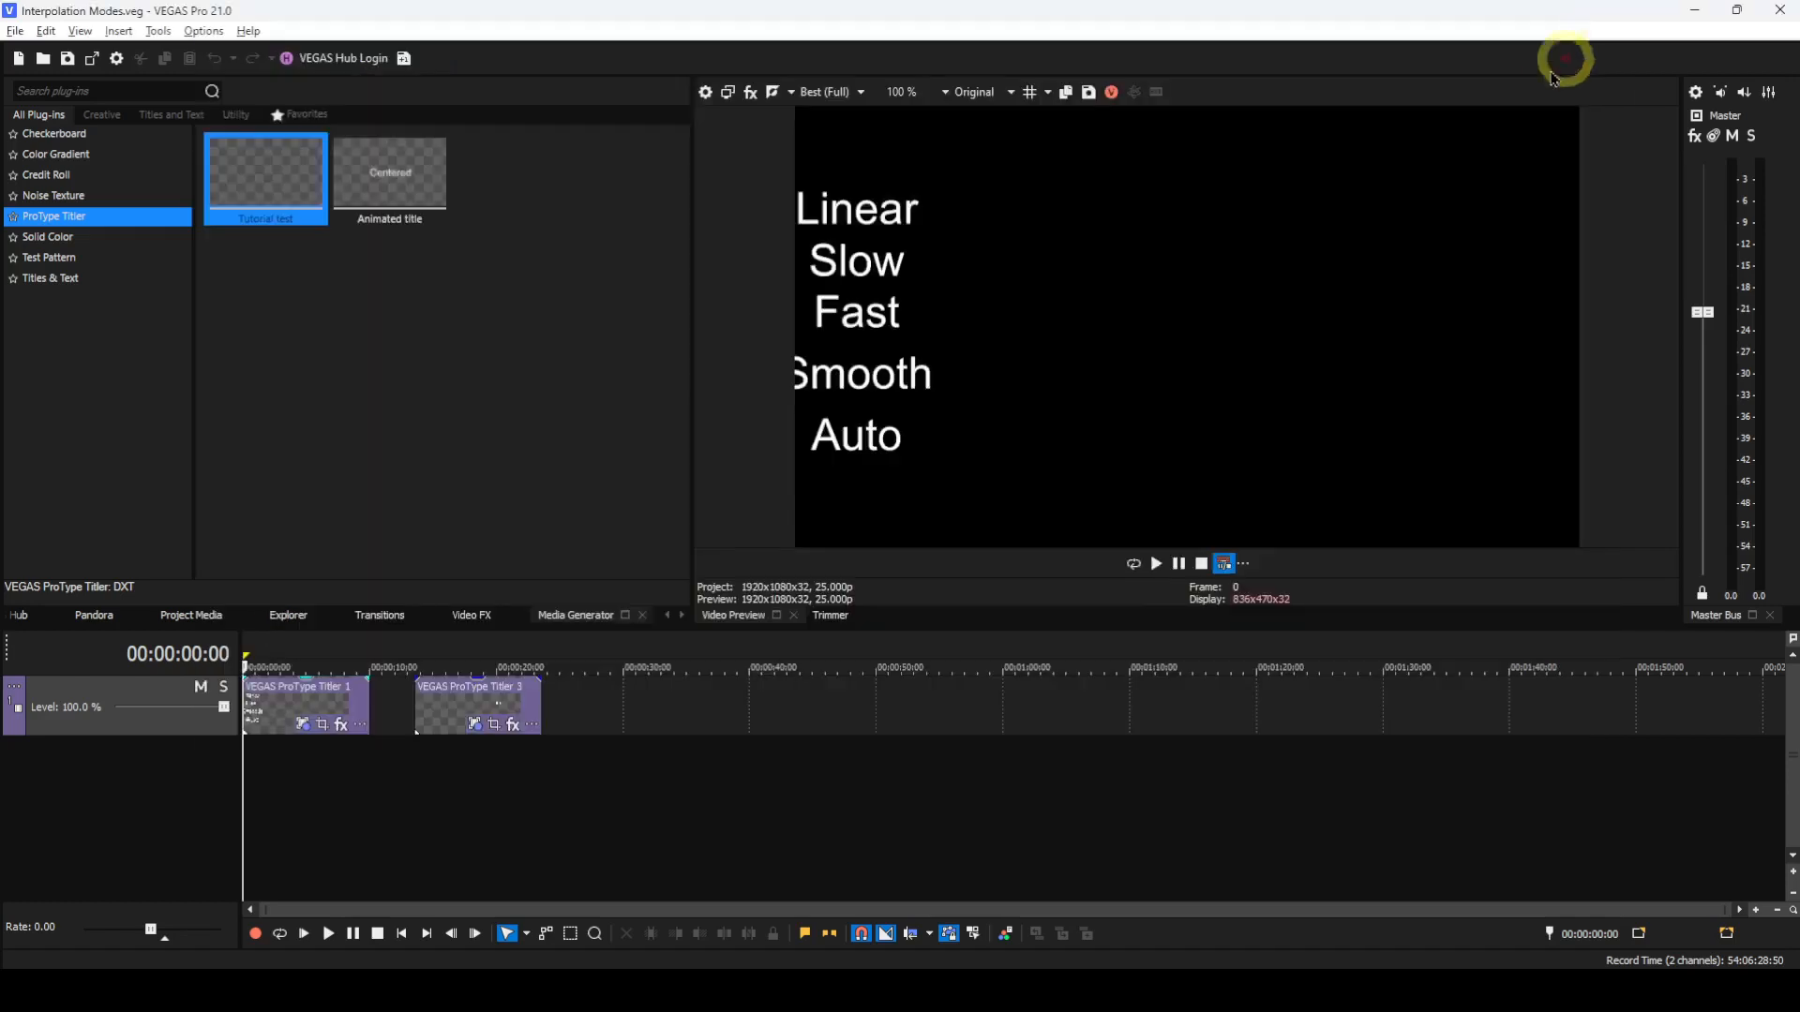
{"action": "left_click", "coordinate": [413, 667]}
{"action": "left_click", "coordinate": [476, 726]}
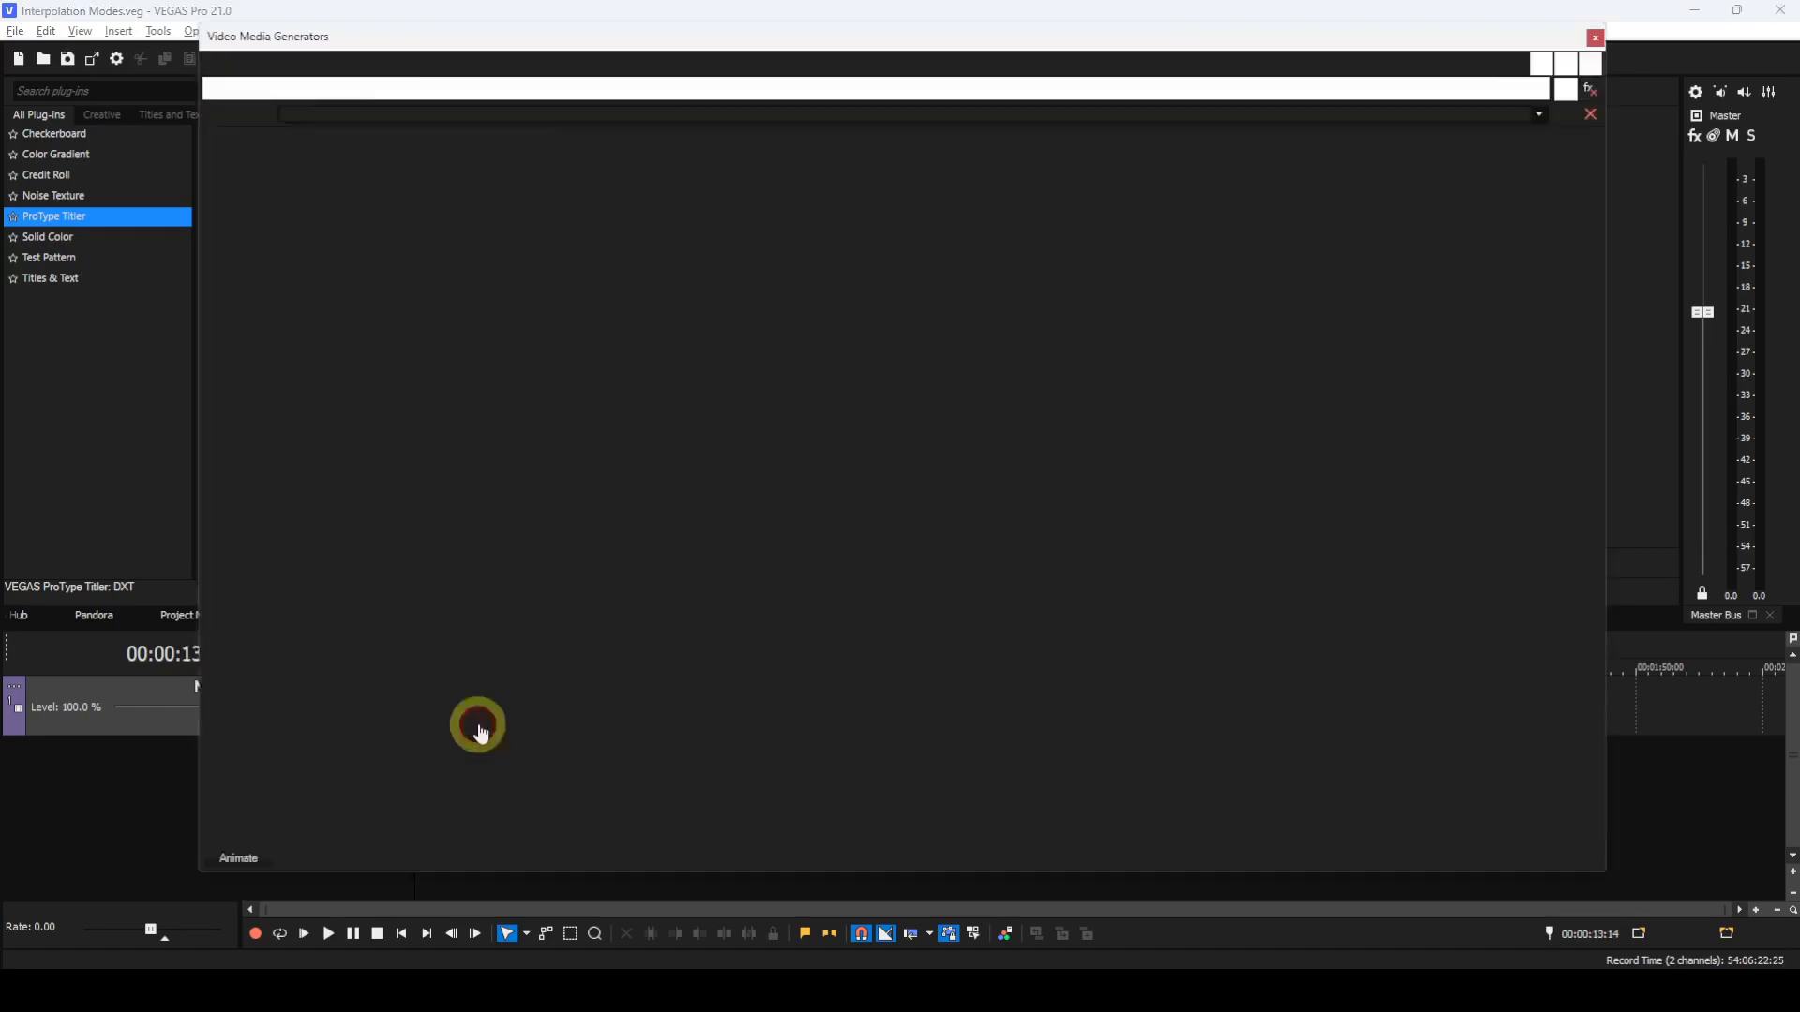
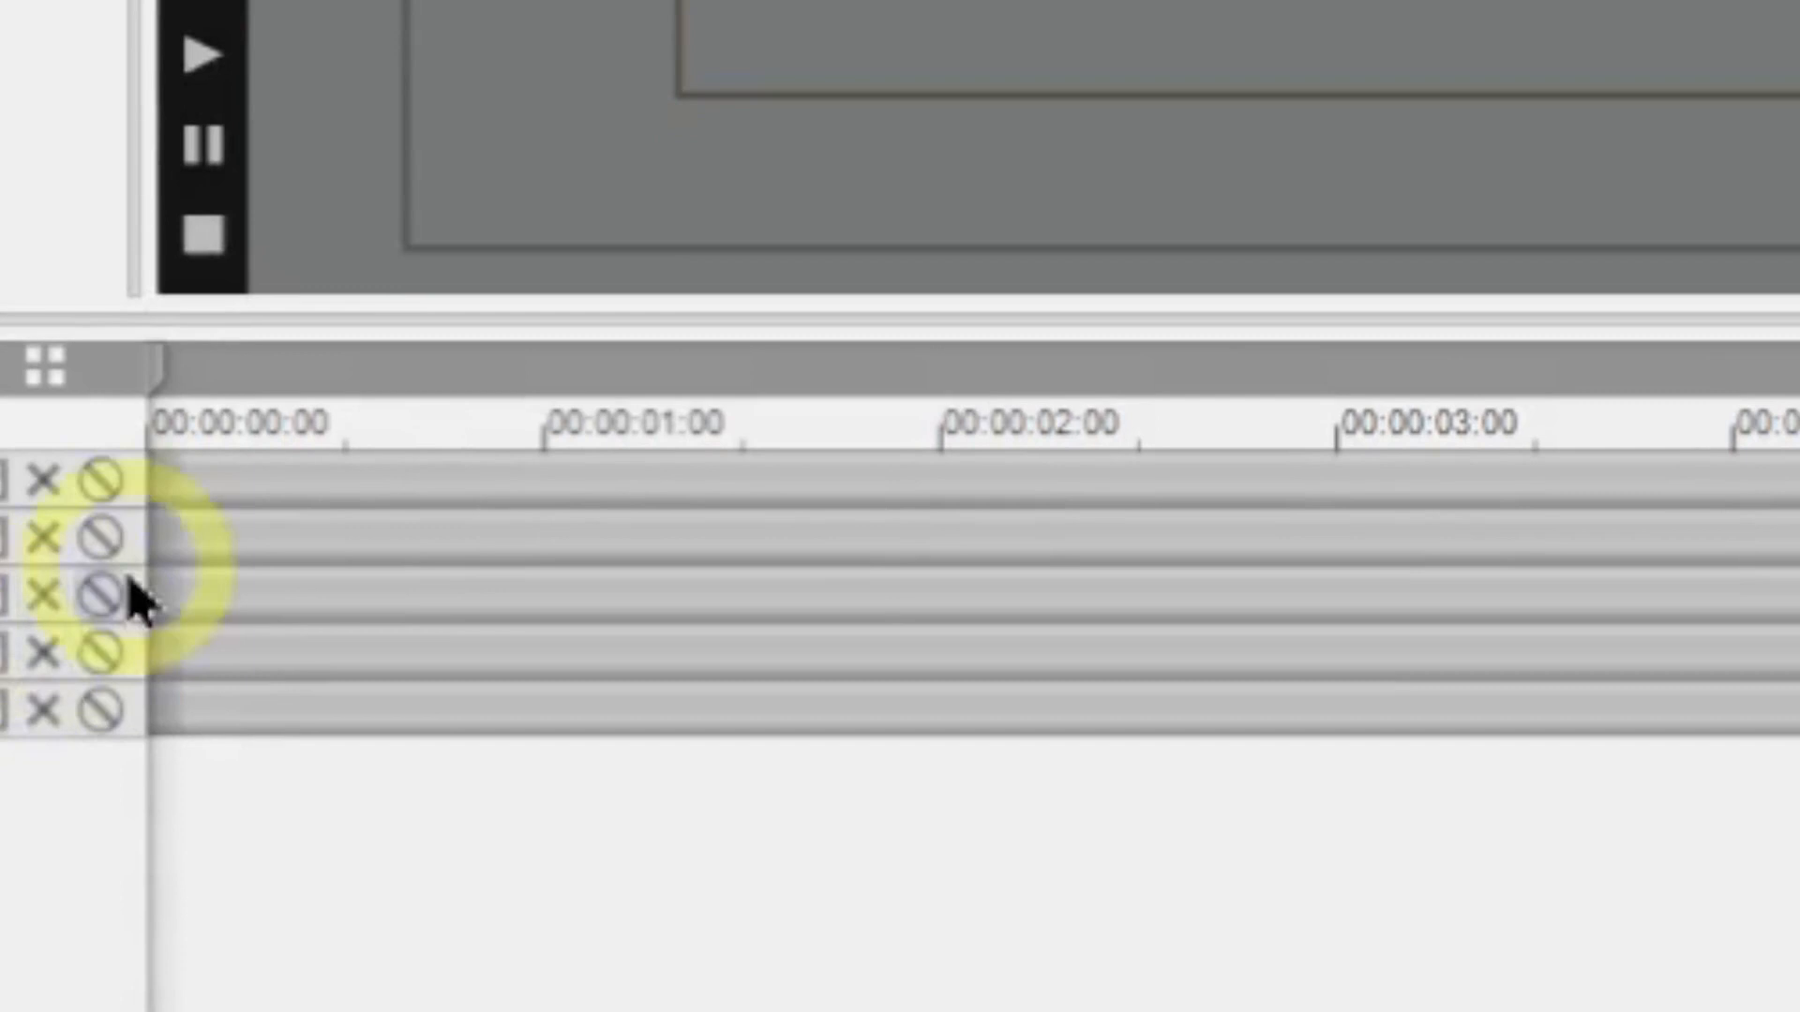
- Trim the Linear title's timeline bar to run from about 2 to 7 seconds and play the five-title animation from the start
{"action": "left_click_drag", "start_coordinate": [169, 497], "coordinate": [956, 554]}
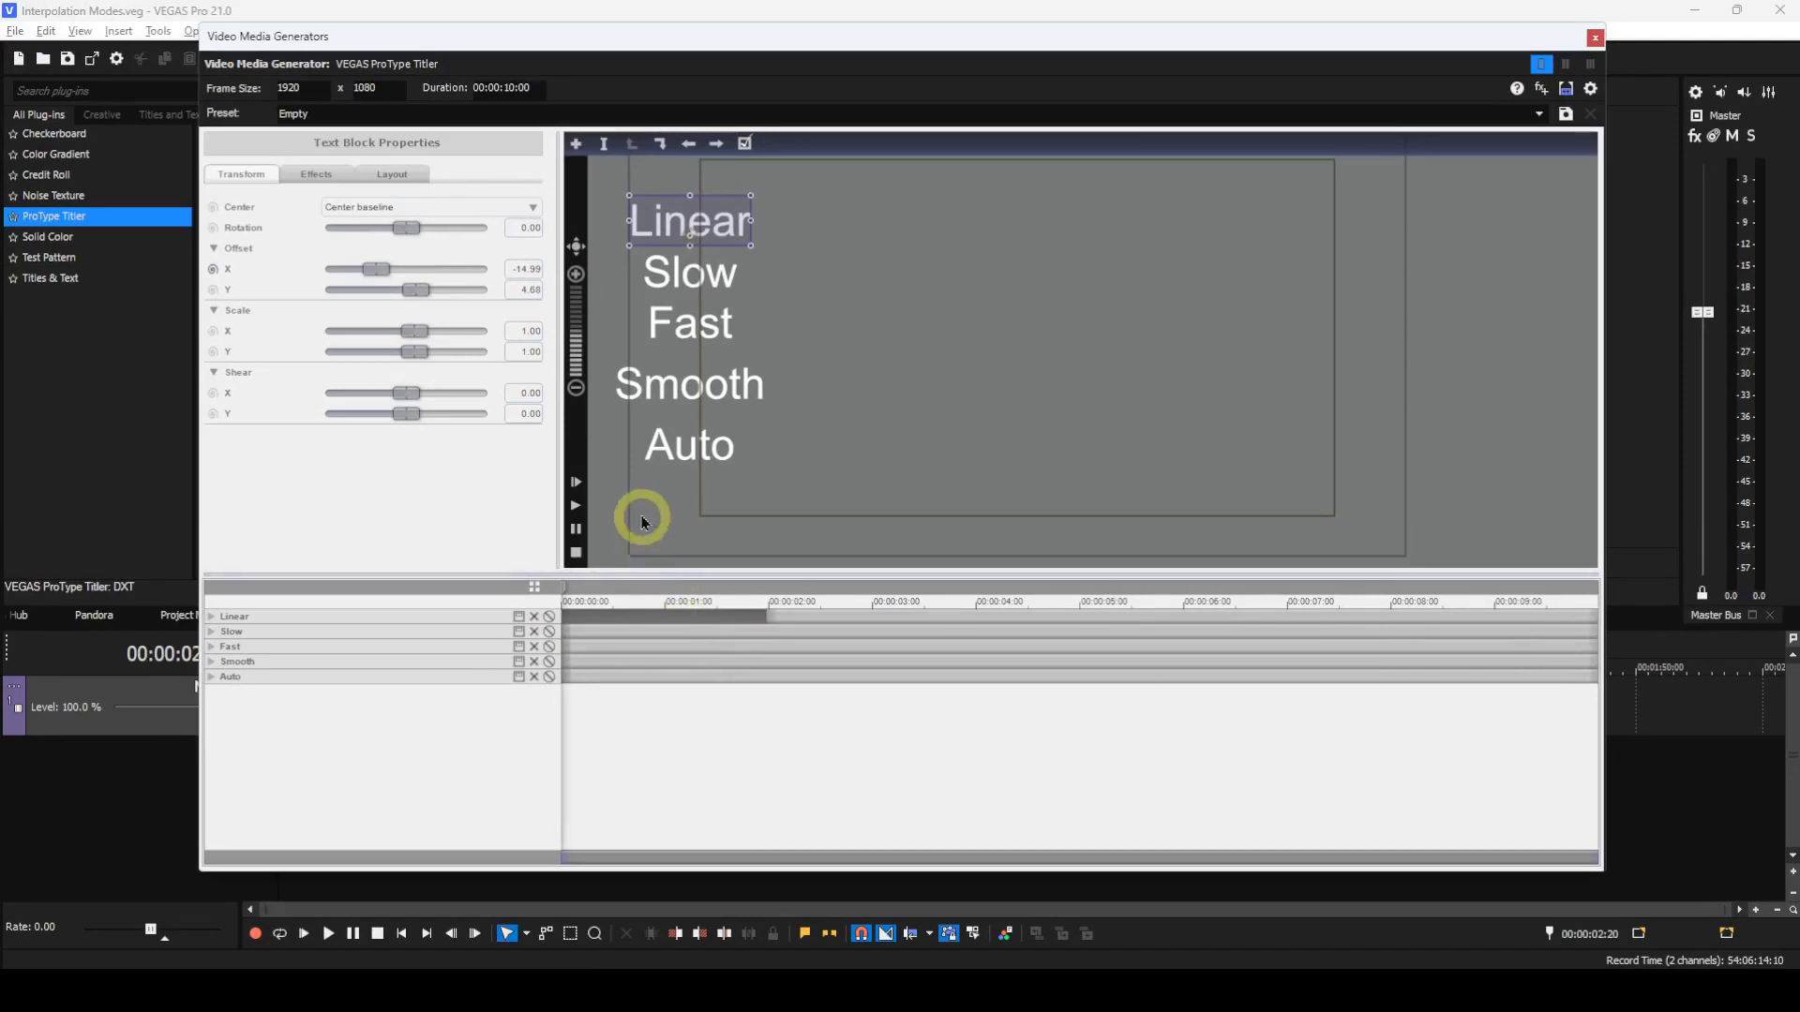
{"action": "left_click", "coordinate": [617, 328]}
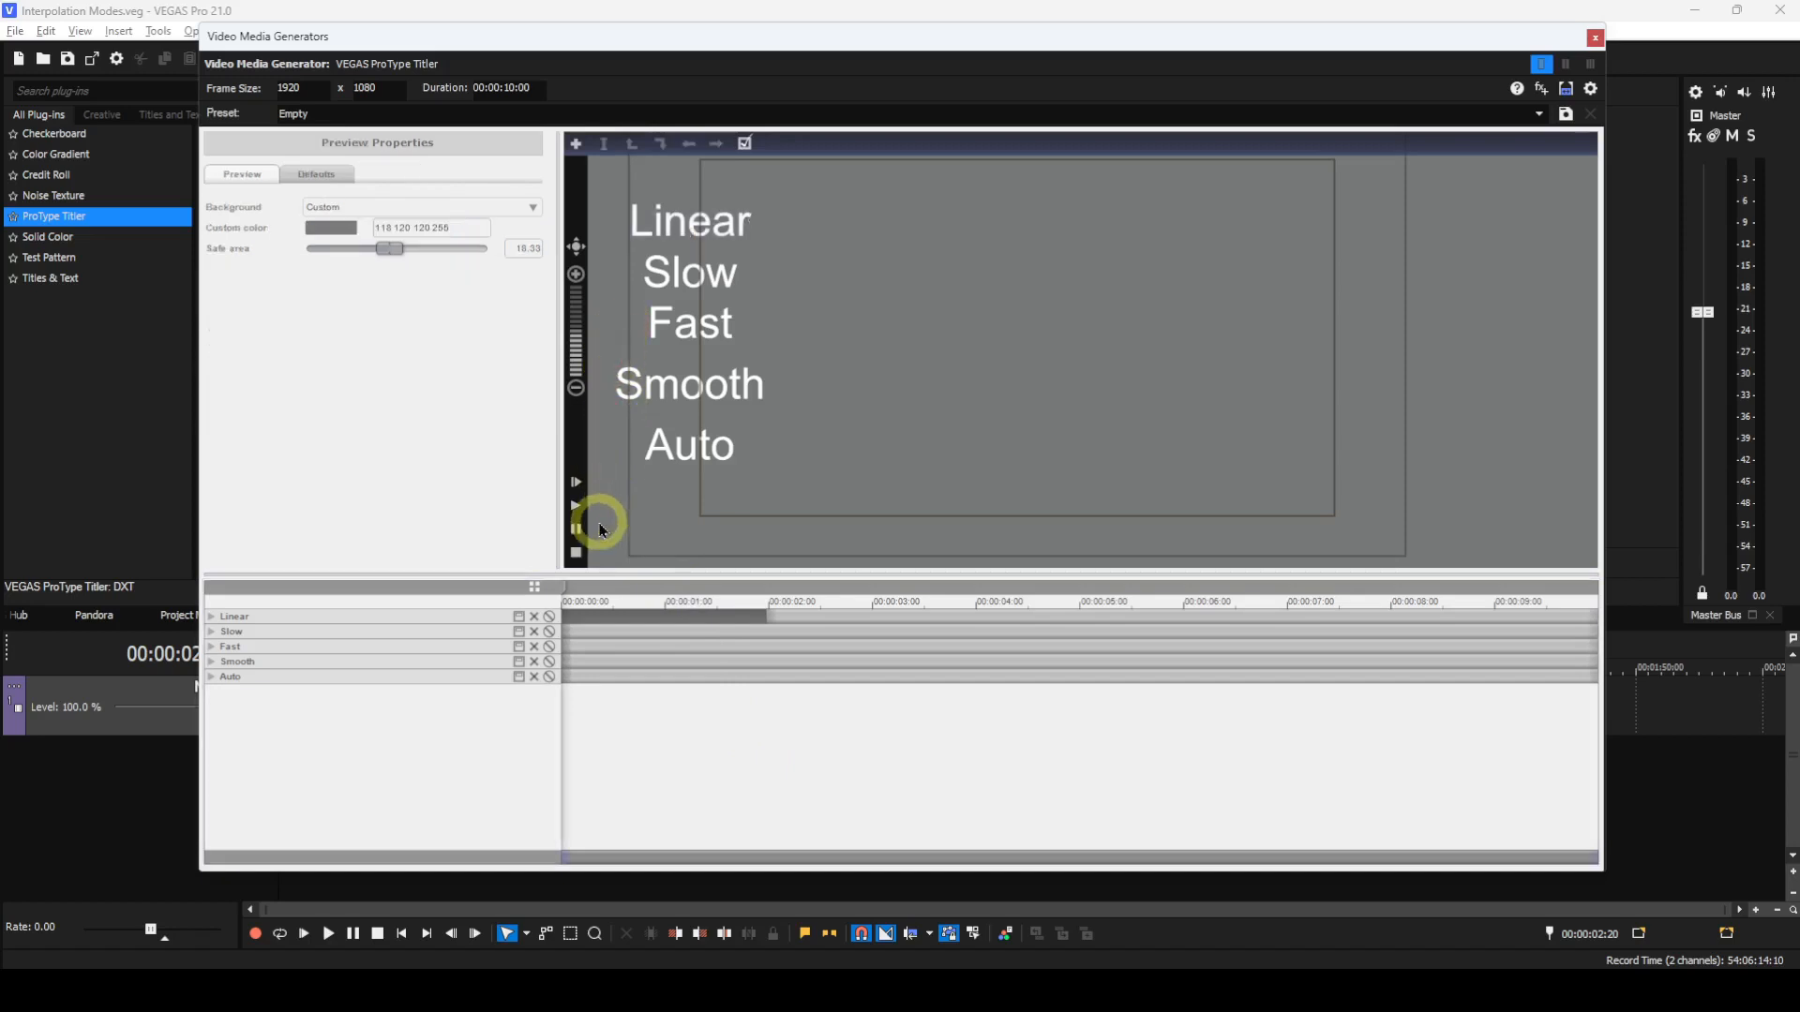
{"action": "left_click", "coordinate": [576, 485]}
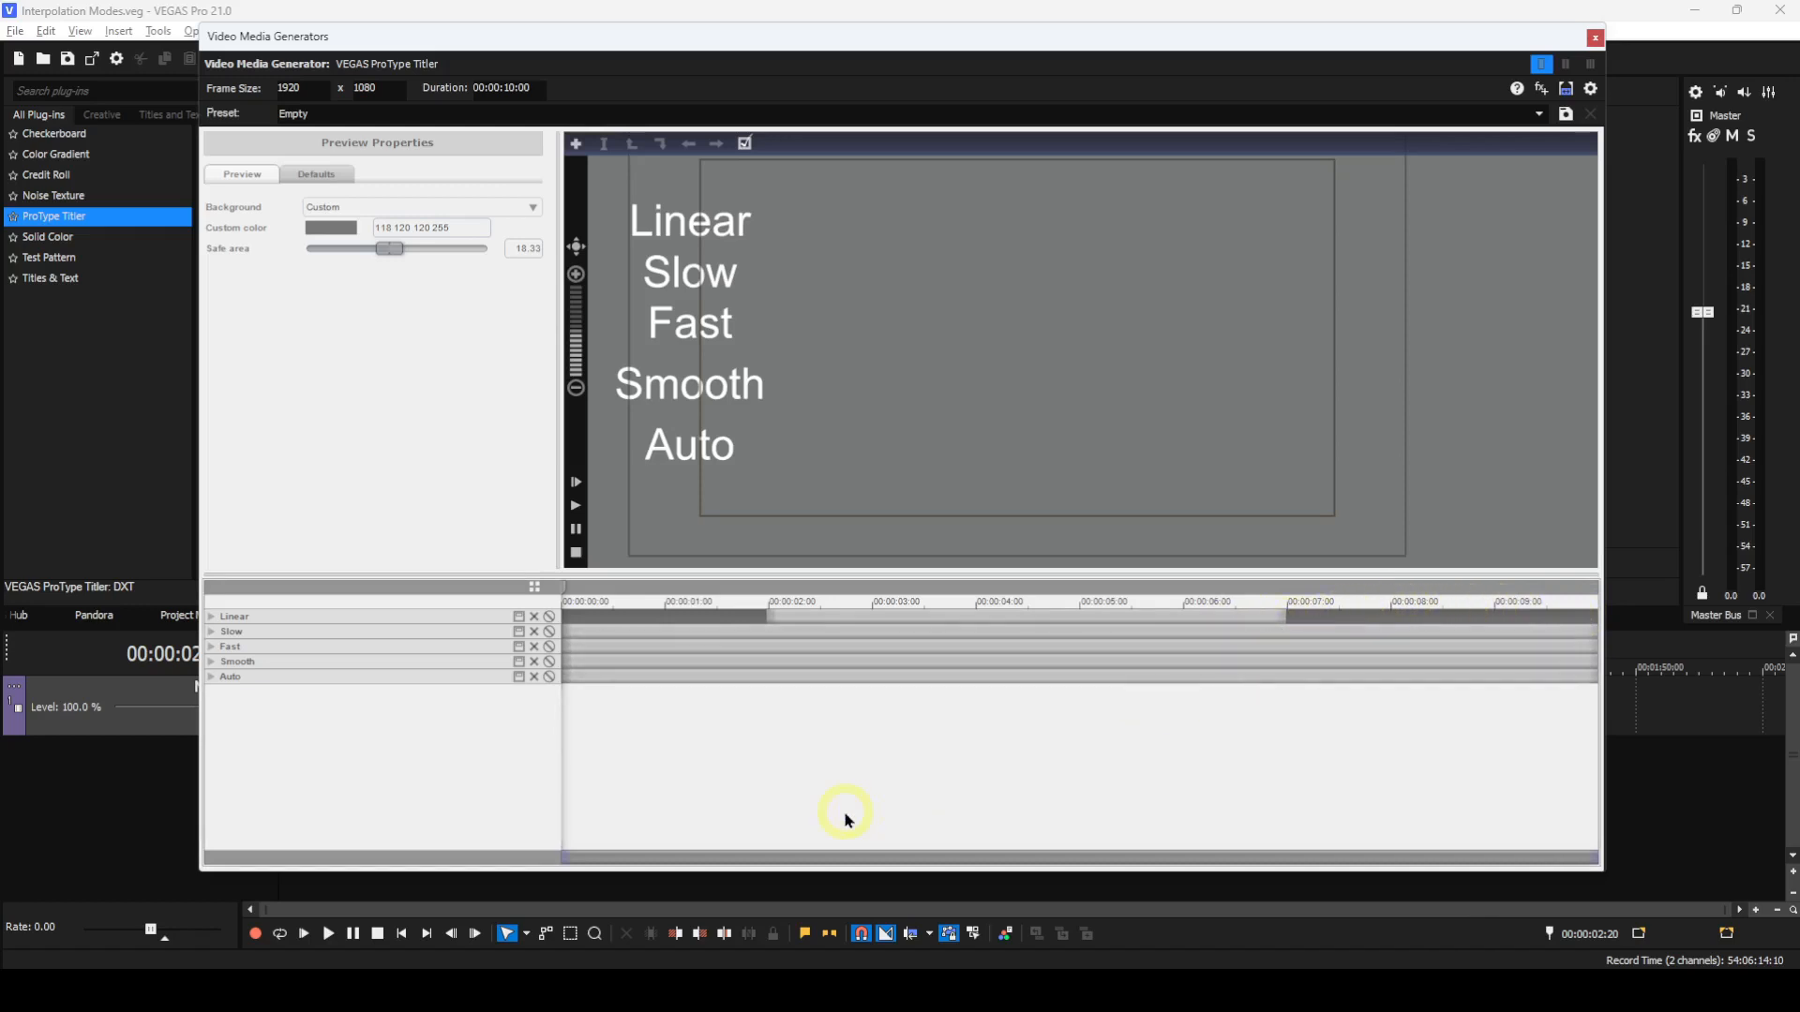
{"action": "left_click", "coordinate": [575, 483]}
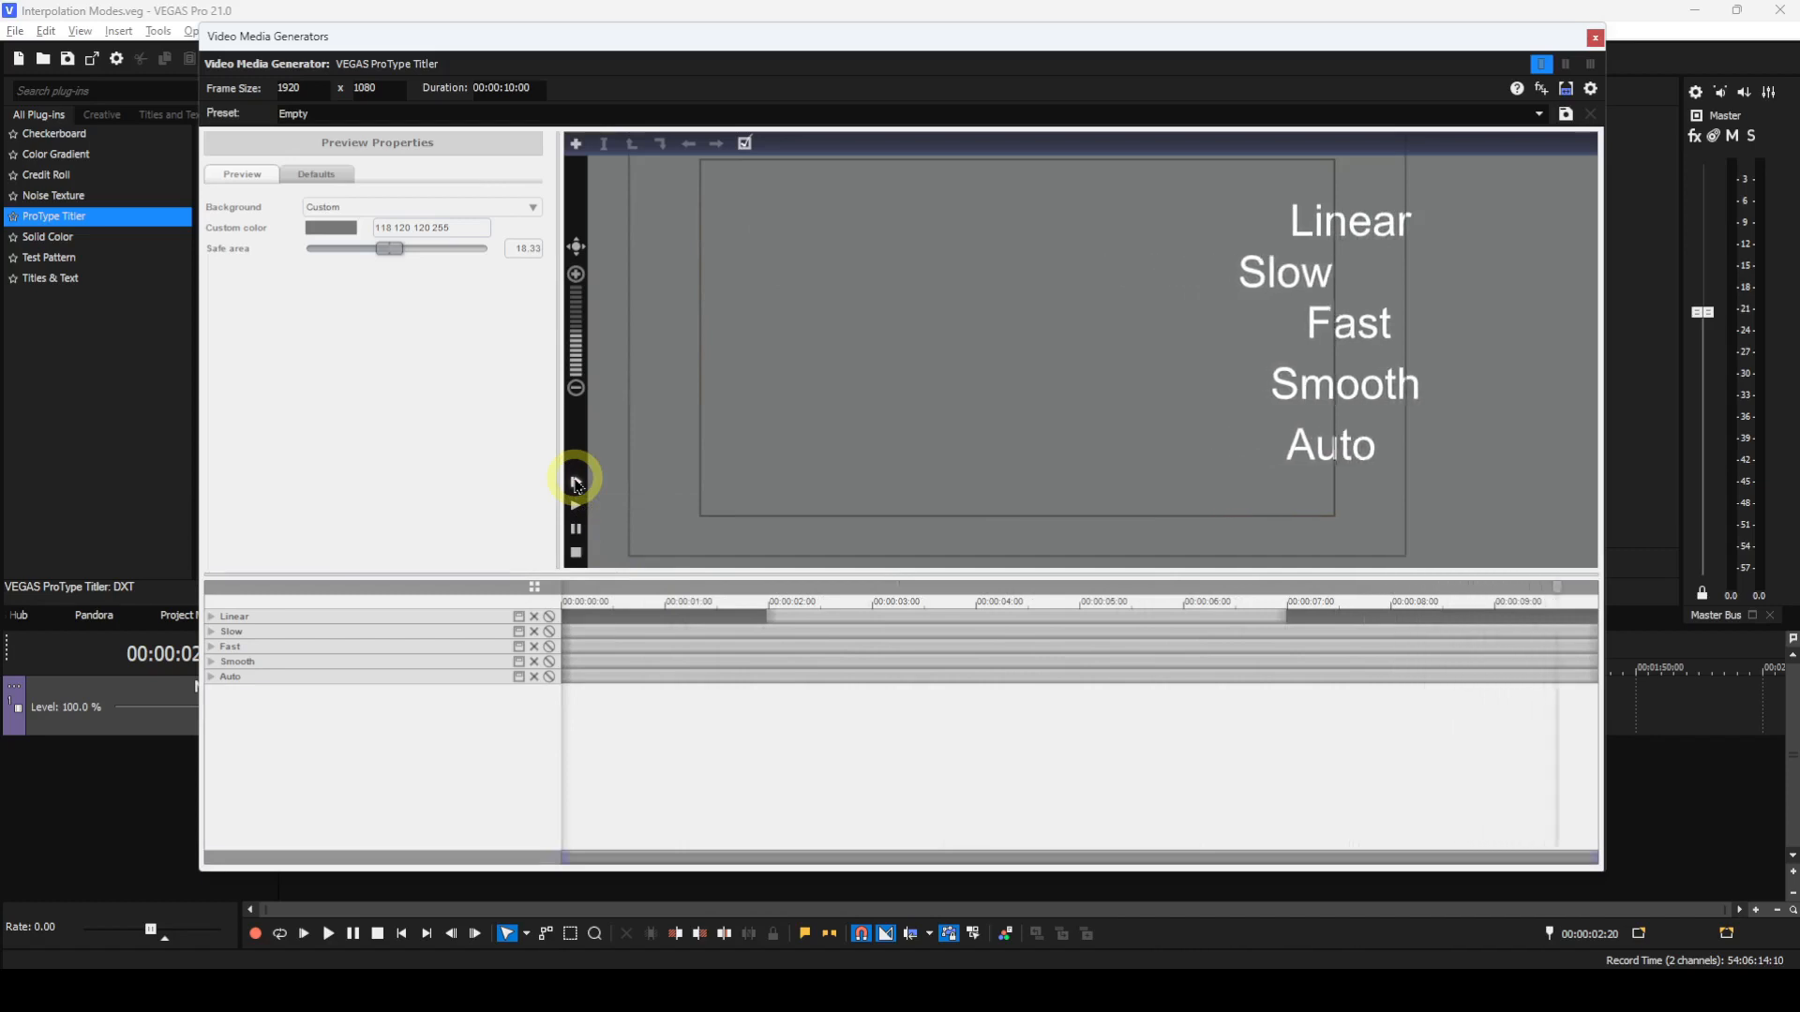
{"action": "left_click", "coordinate": [576, 482]}
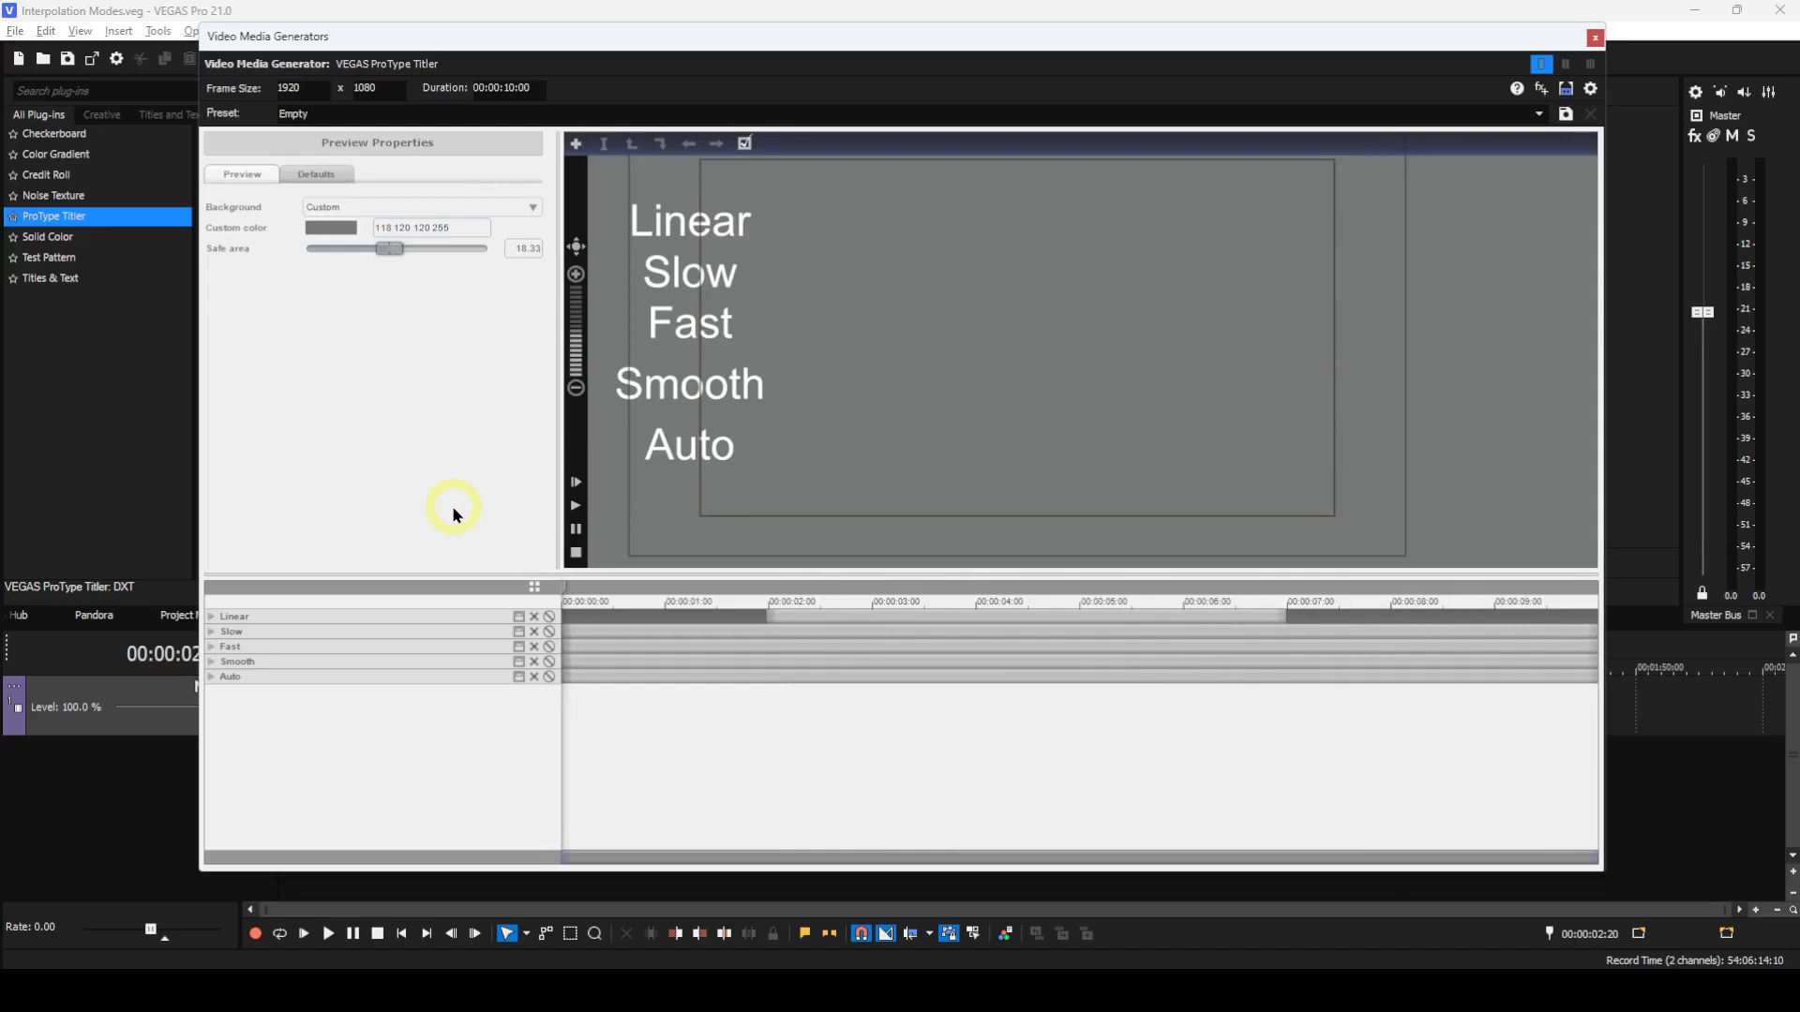
- Examine the enlarged Offset X curve of the trimmed Linear title, restore its size and collapse all of the title's tracks
{"action": "left_click", "coordinate": [213, 618]}
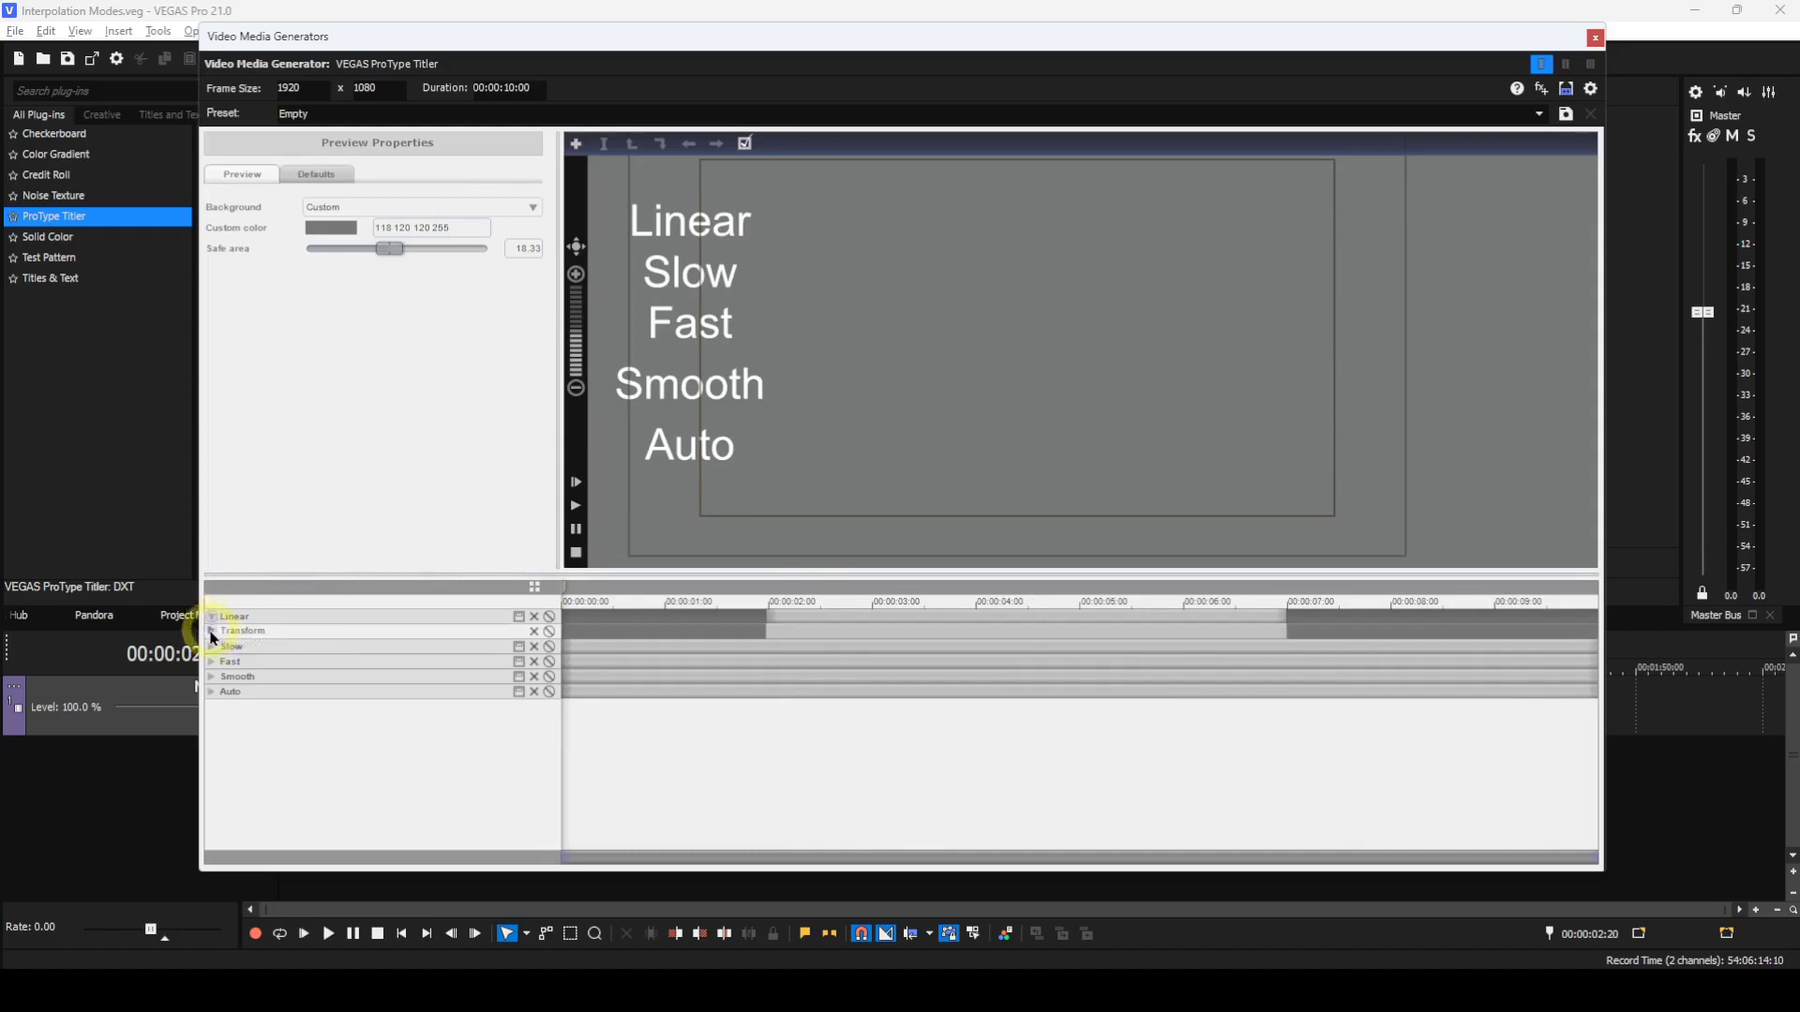
{"action": "left_click", "coordinate": [212, 631]}
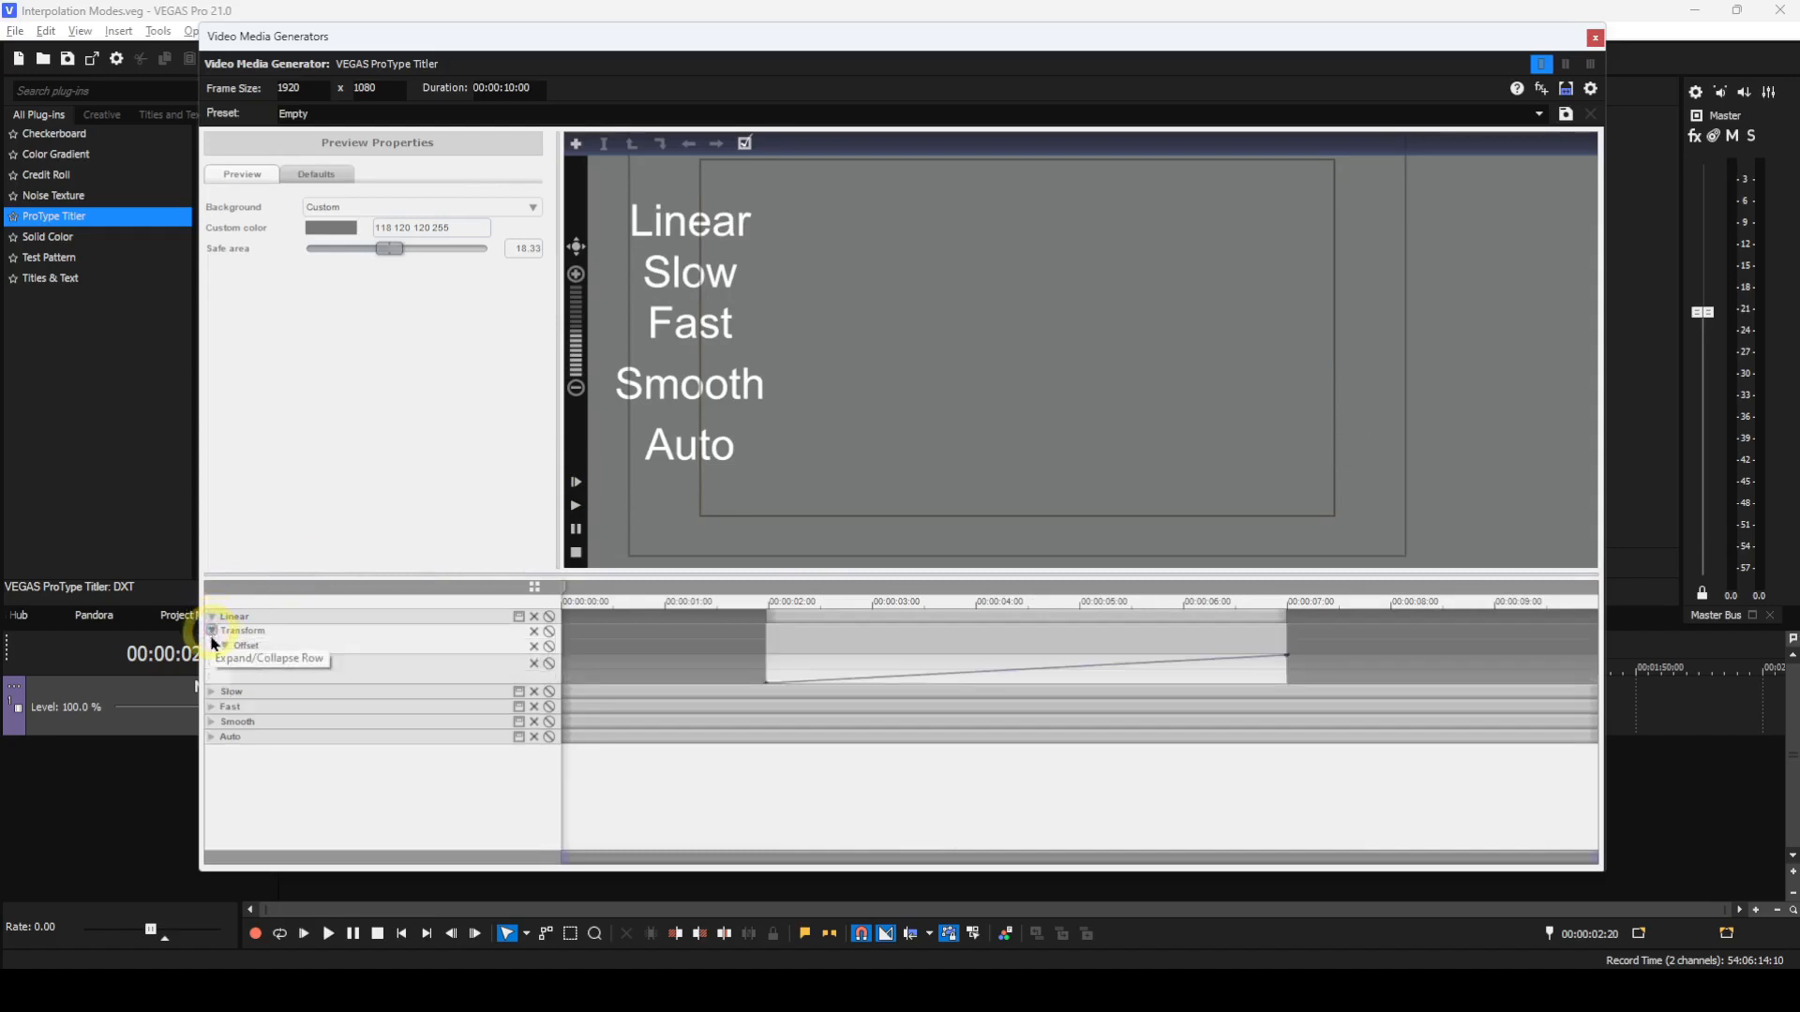
{"action": "left_click", "coordinate": [239, 667]}
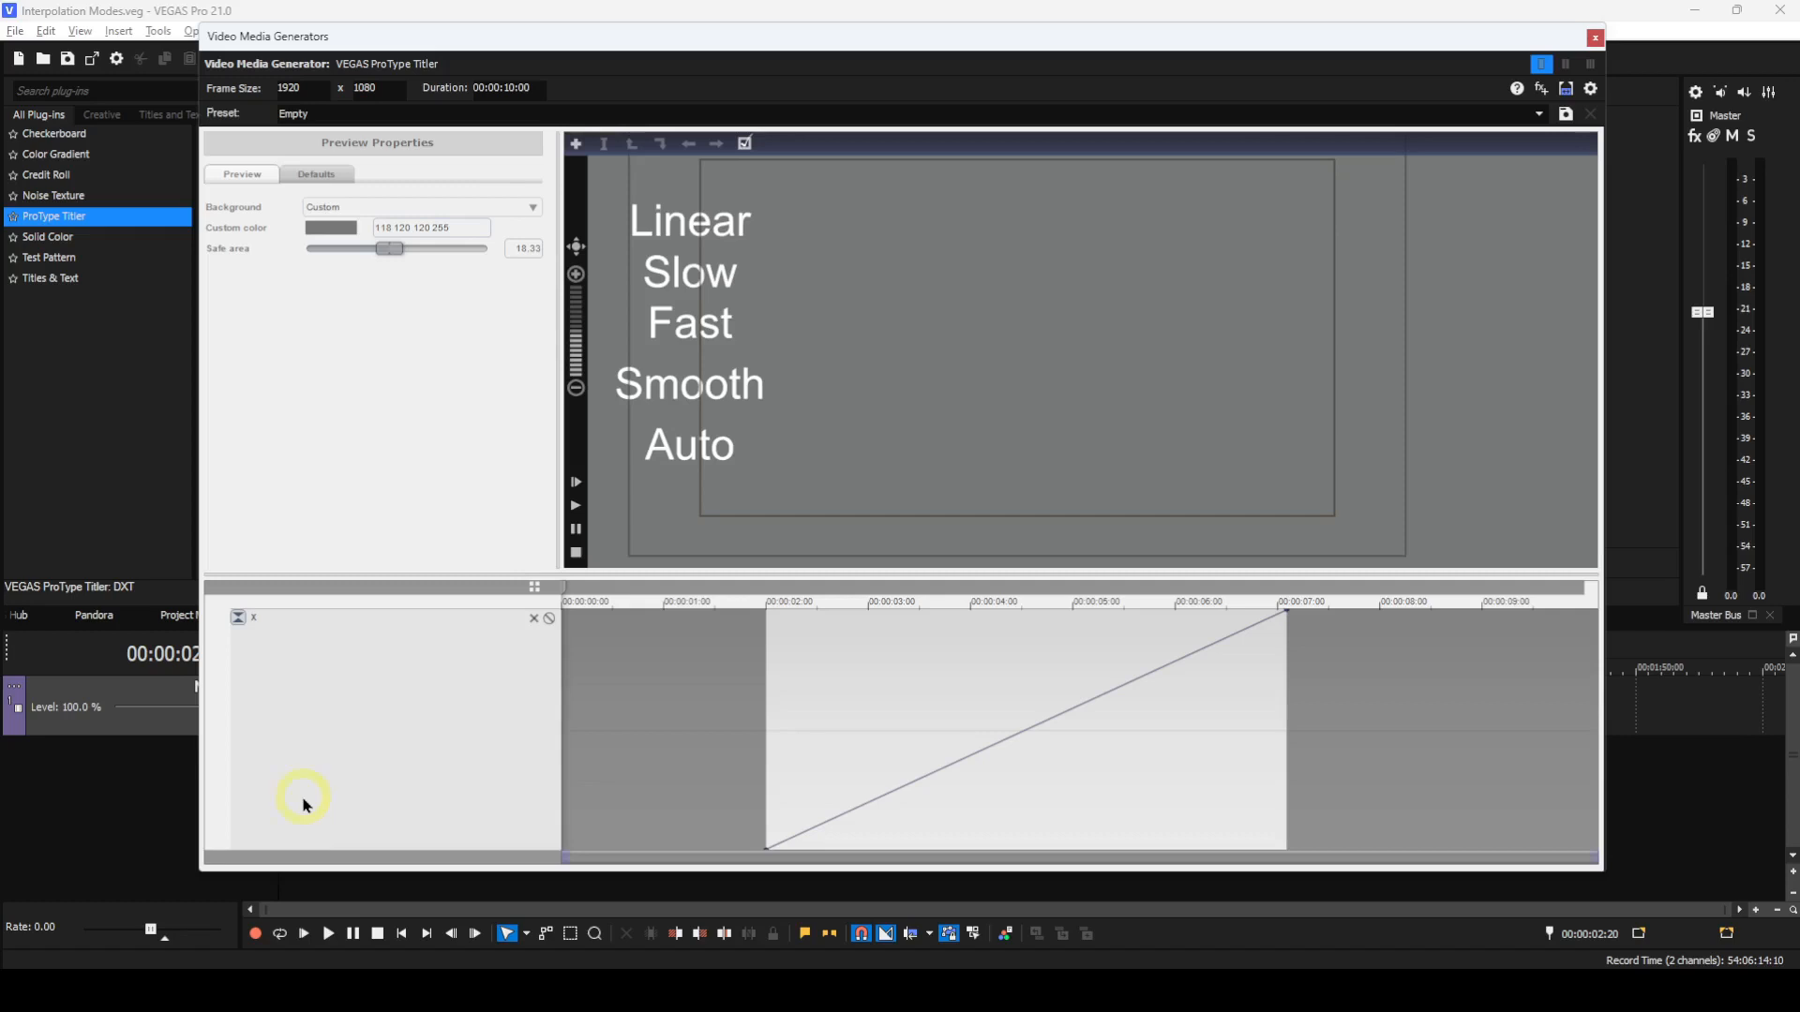
{"action": "left_click", "coordinate": [239, 618]}
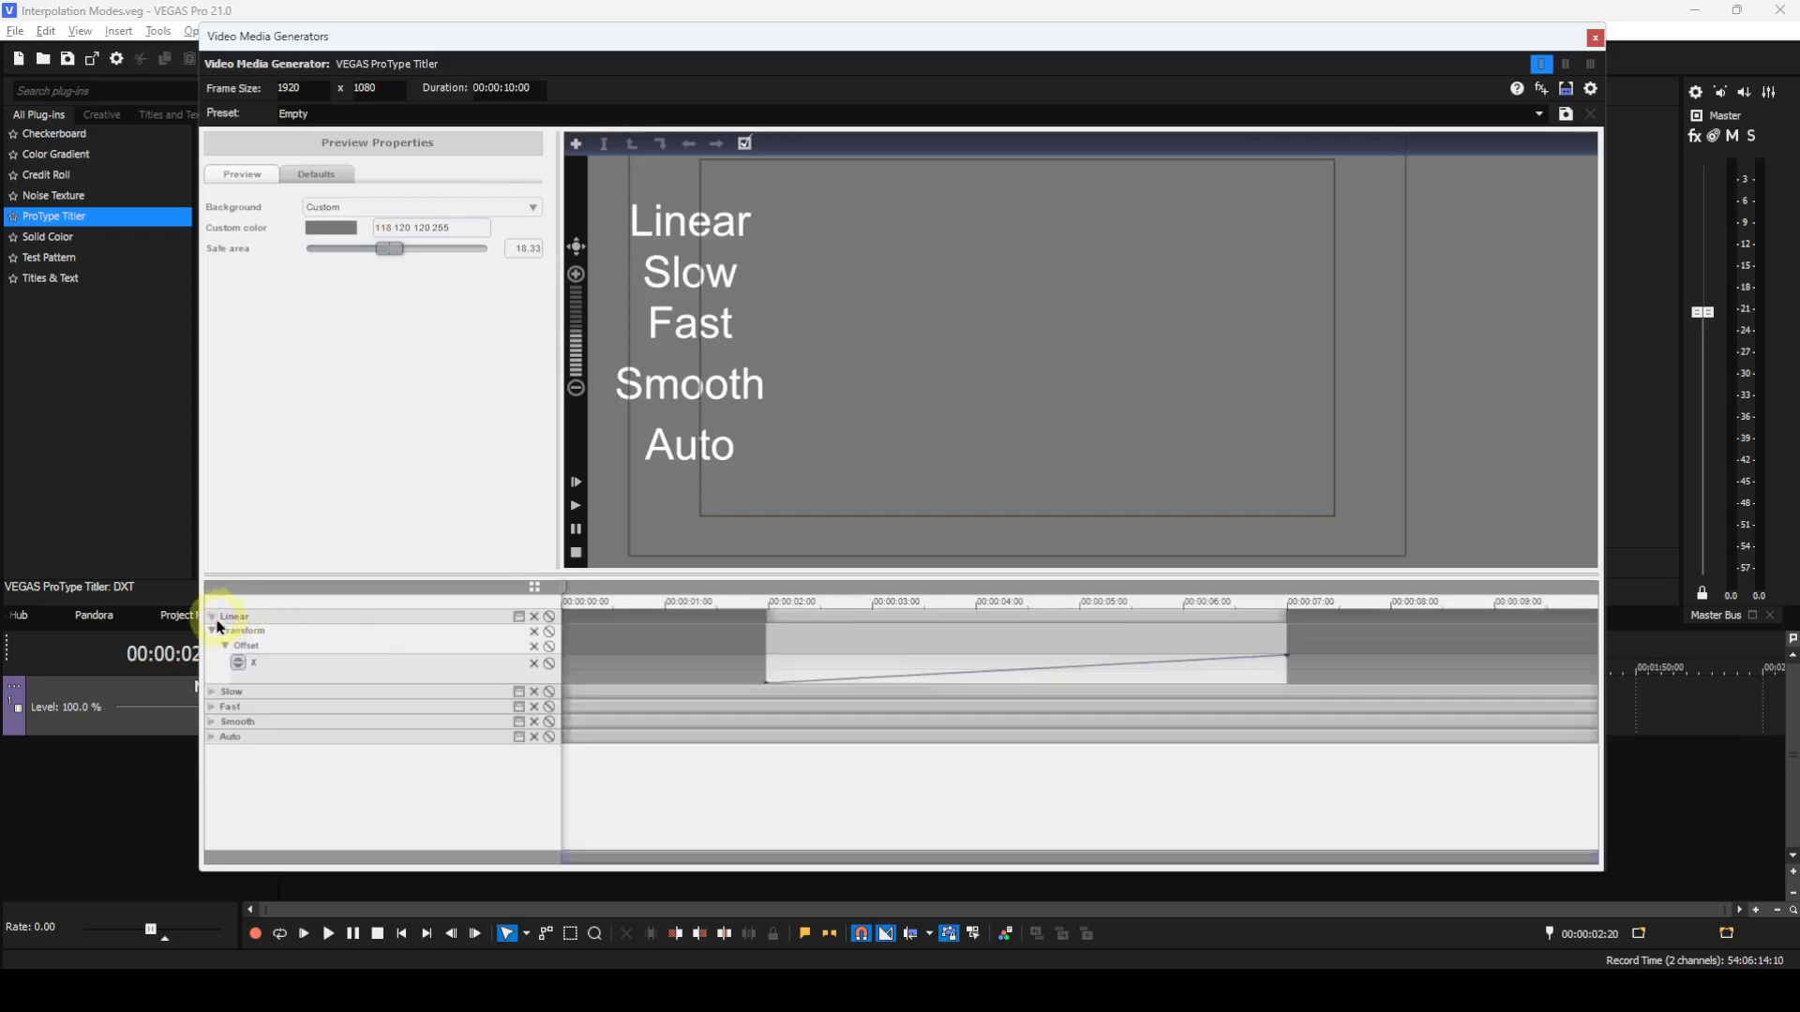
{"action": "left_click", "coordinate": [212, 633]}
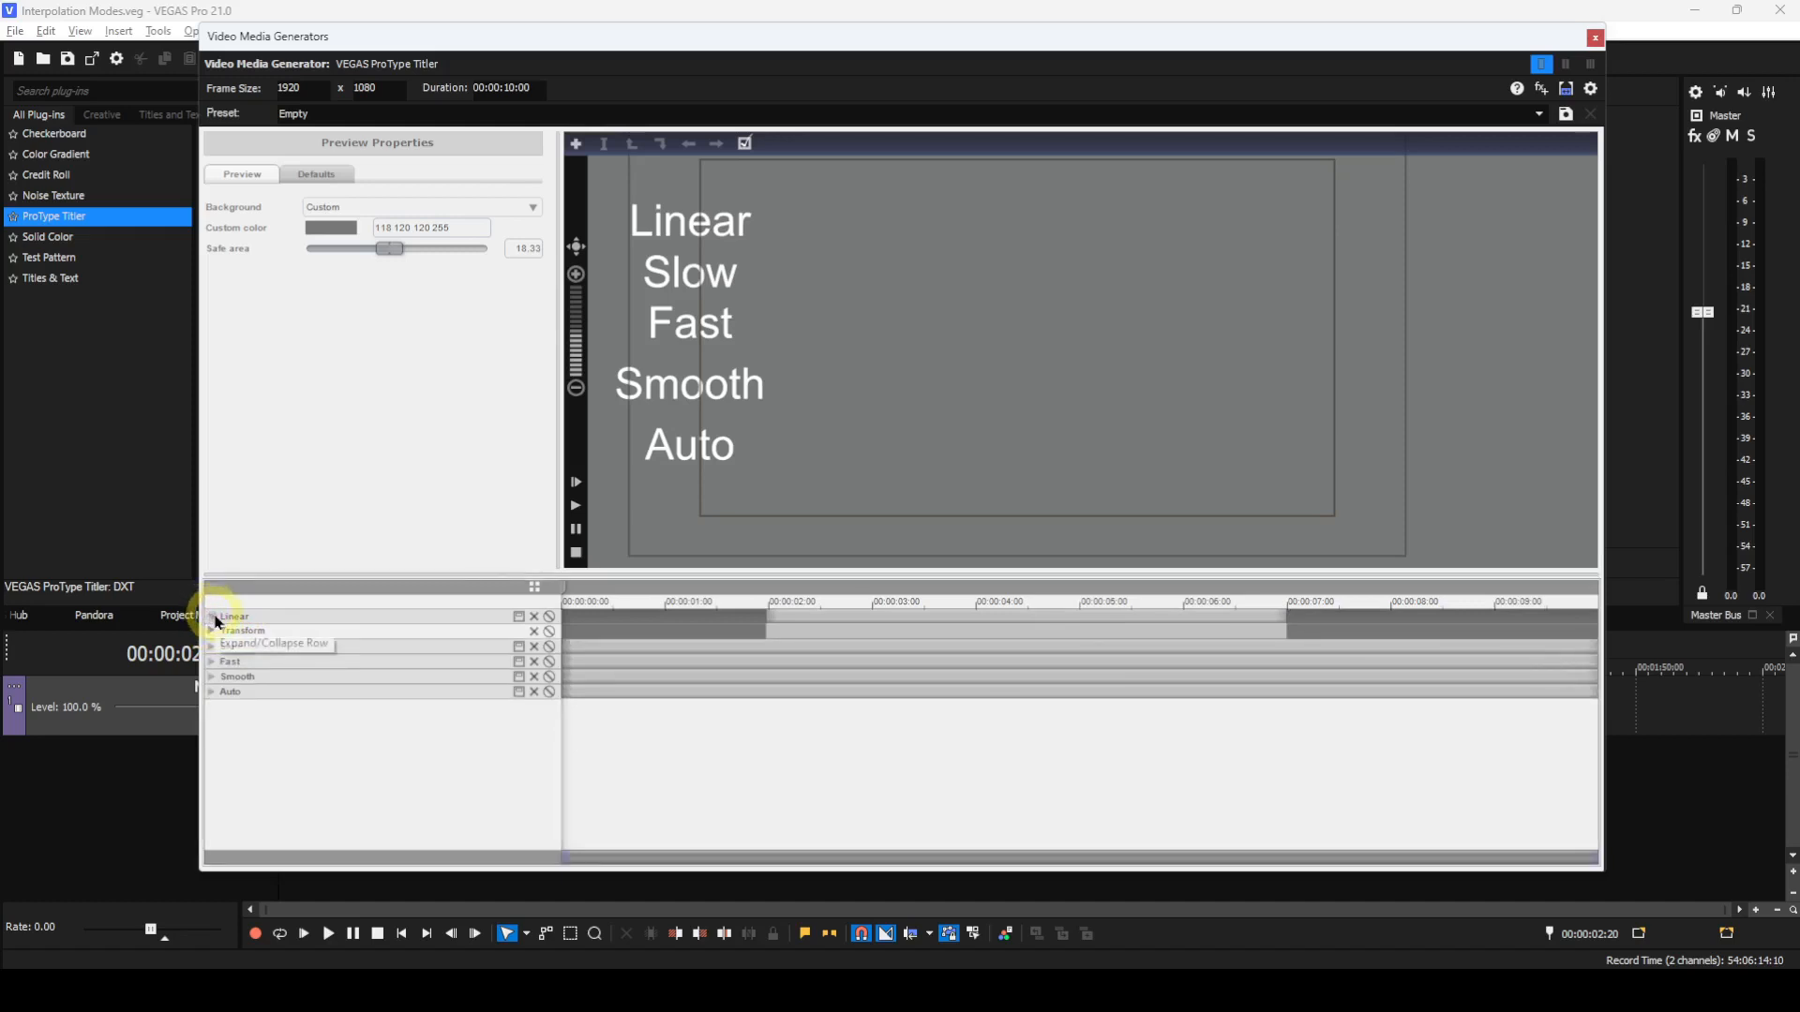
{"action": "left_click", "coordinate": [212, 618]}
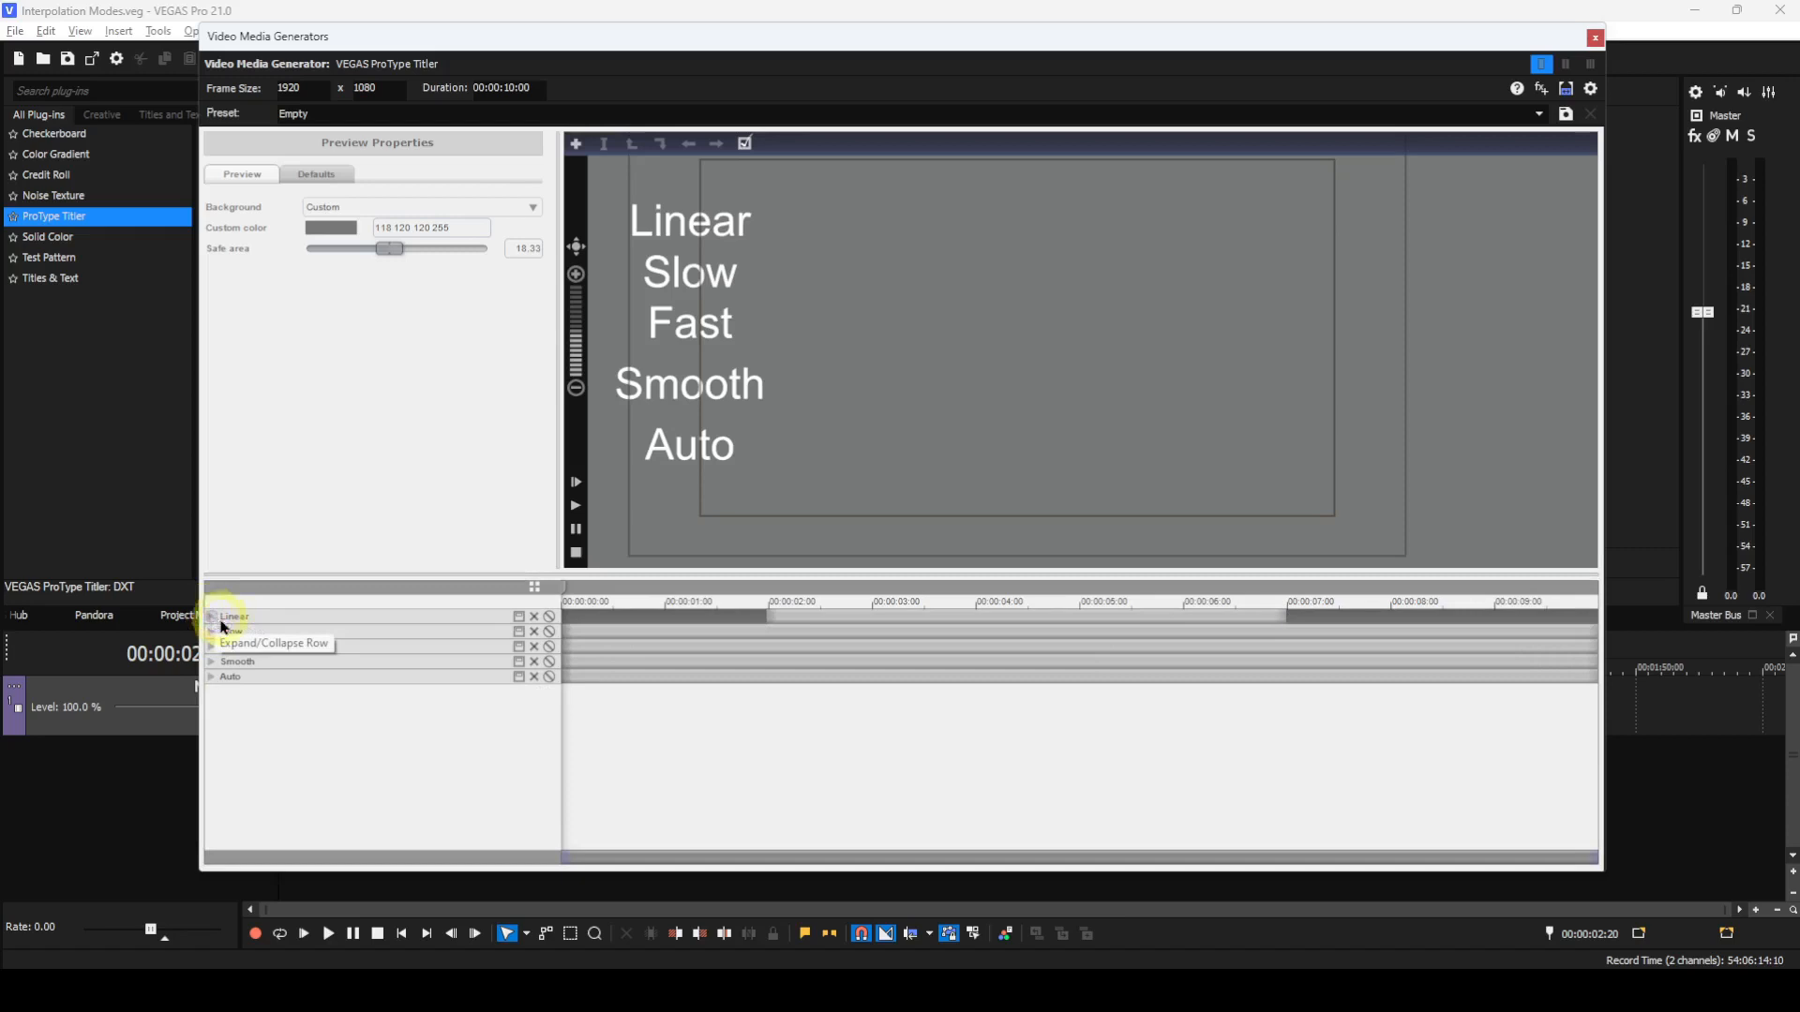
- Move the Linear title's trimmed bar along the timeline so it runs from about 4 to 9 seconds
{"action": "left_click_drag", "start_coordinate": [925, 616], "coordinate": [1128, 651]}
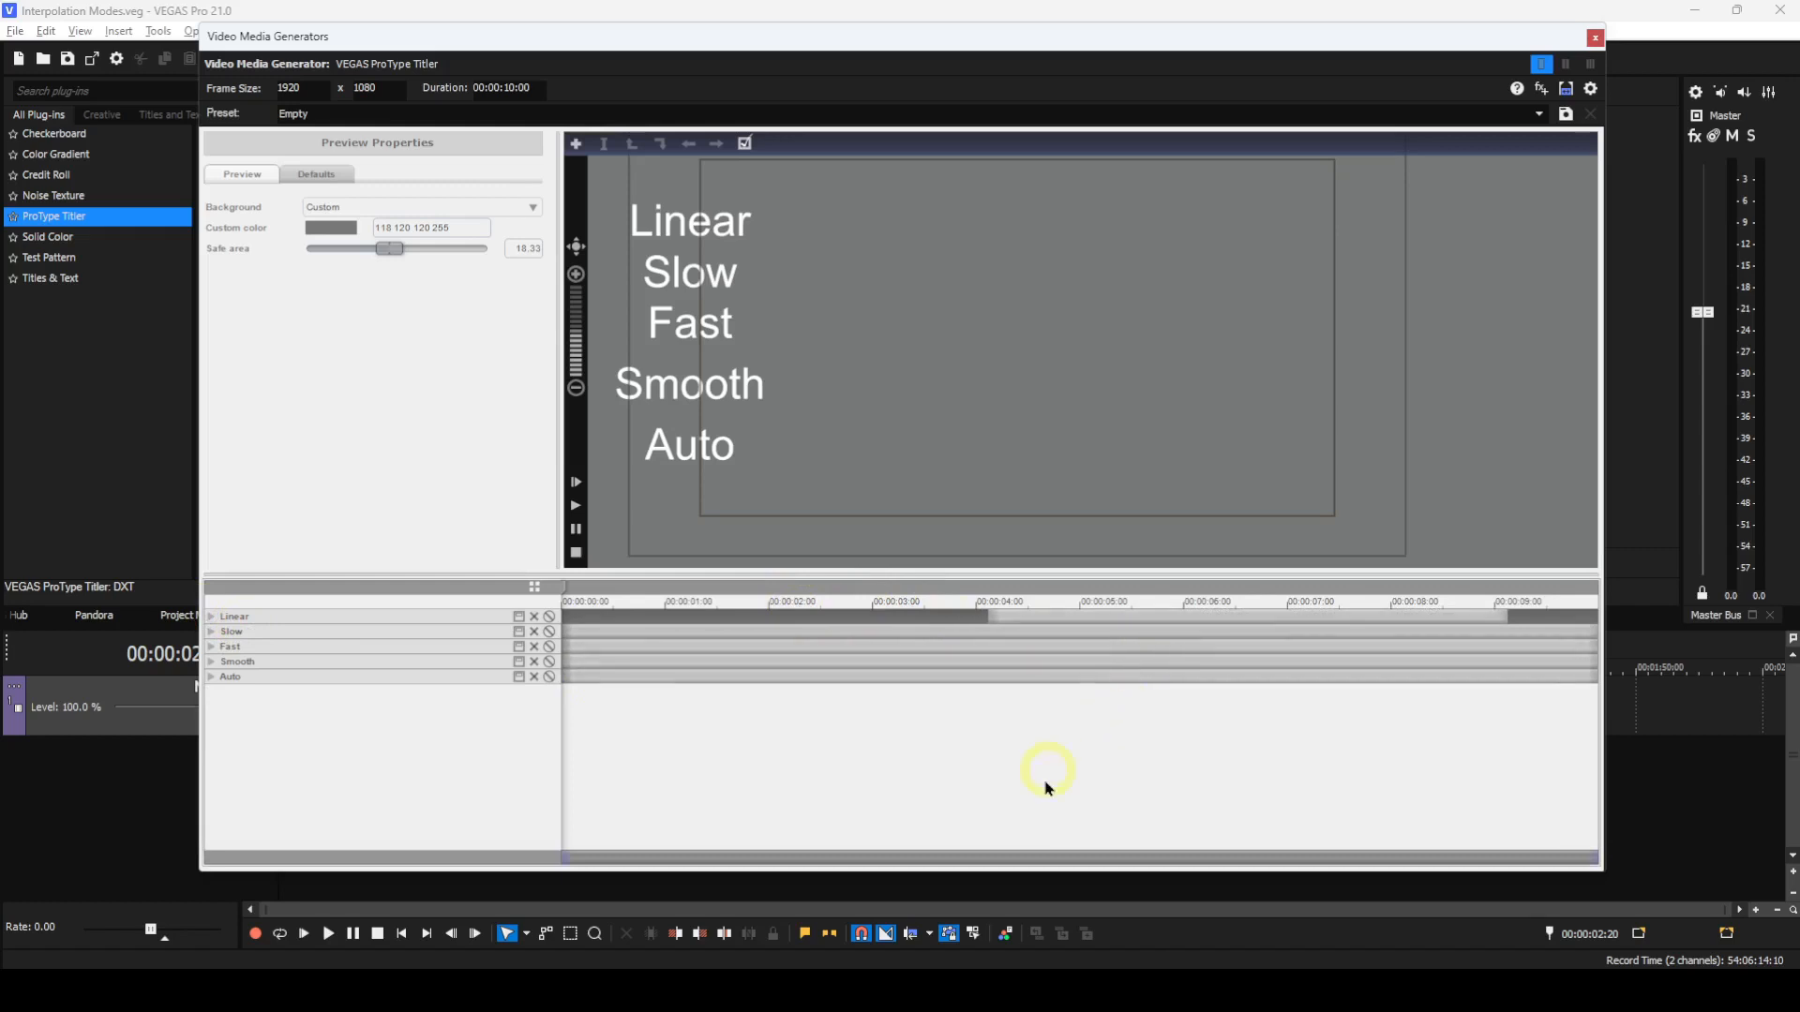